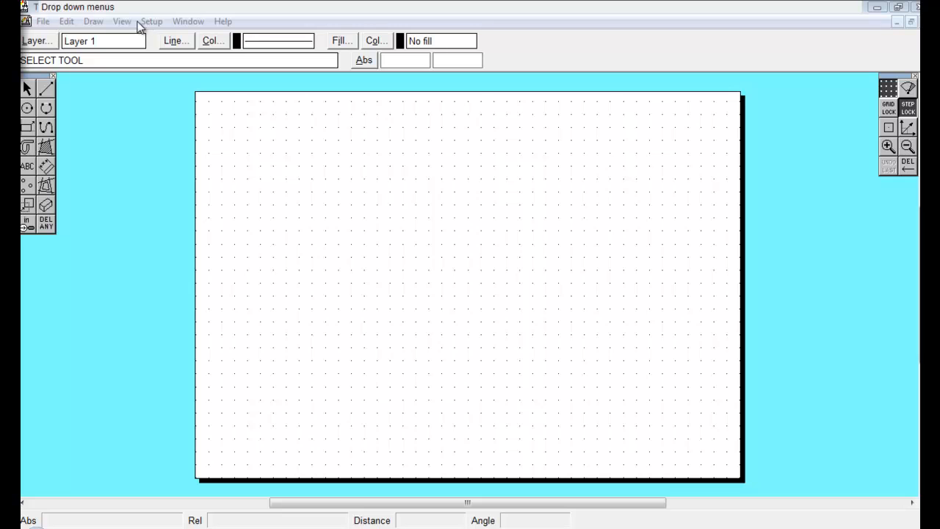
Confirm the drawing layout as ISO A3 landscape.
left_click(155, 24)
mouse_move(254, 42)
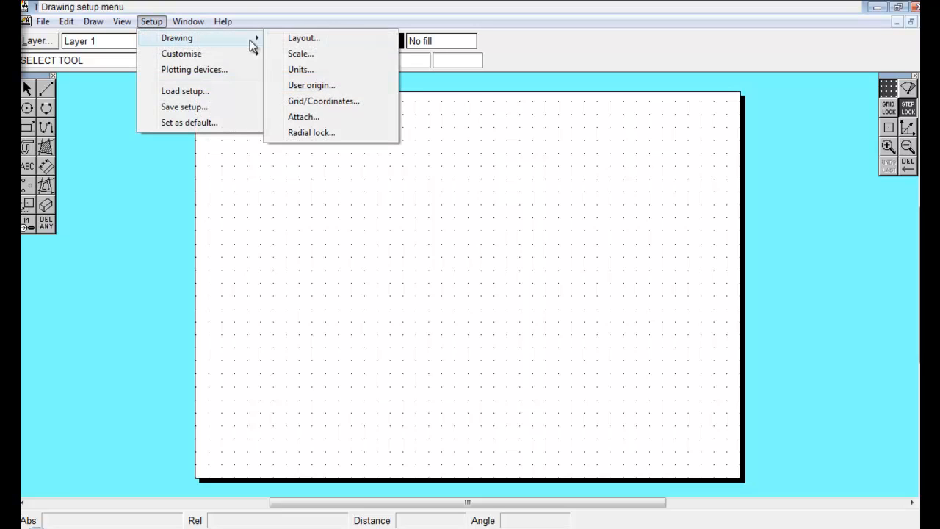
left_click(310, 41)
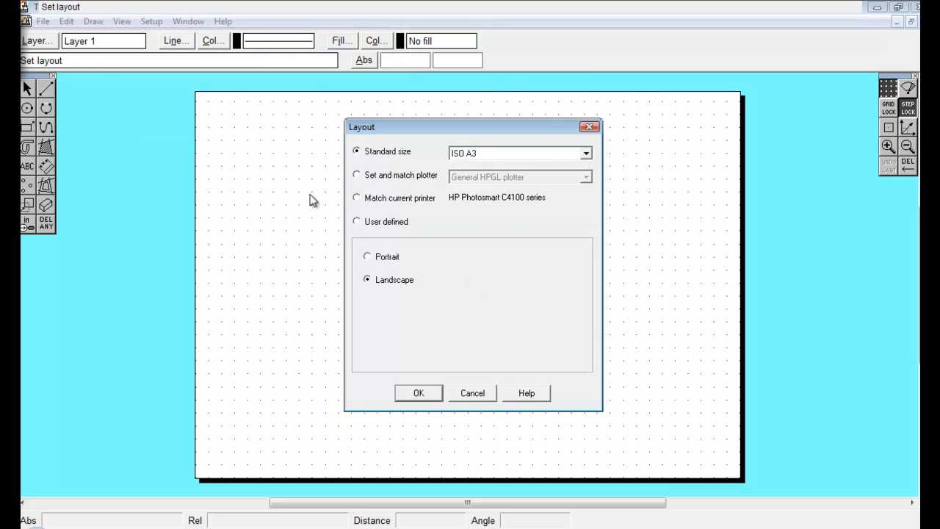
left_click(419, 393)
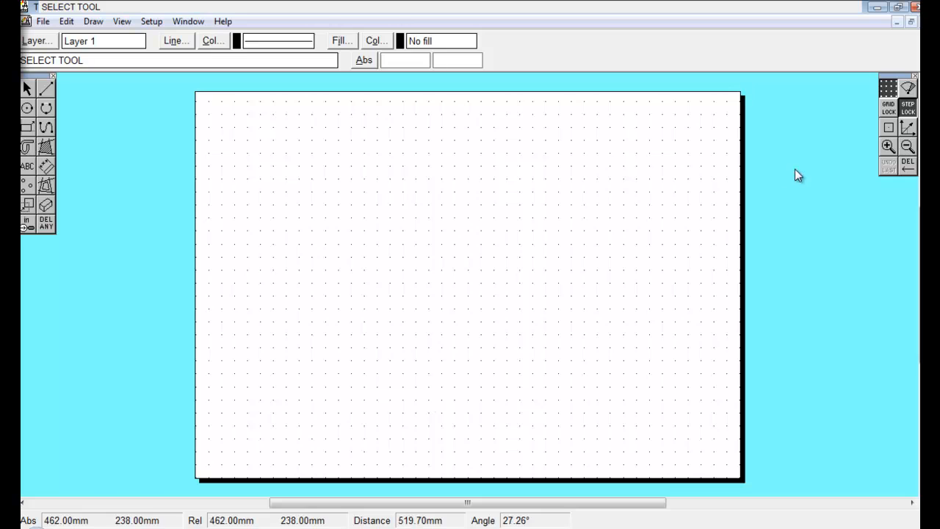
Turn on grid lock and draw a 140 × 200 mm rectangle with a 20 mm wide strip rectangle along its right side.
left_click(888, 108)
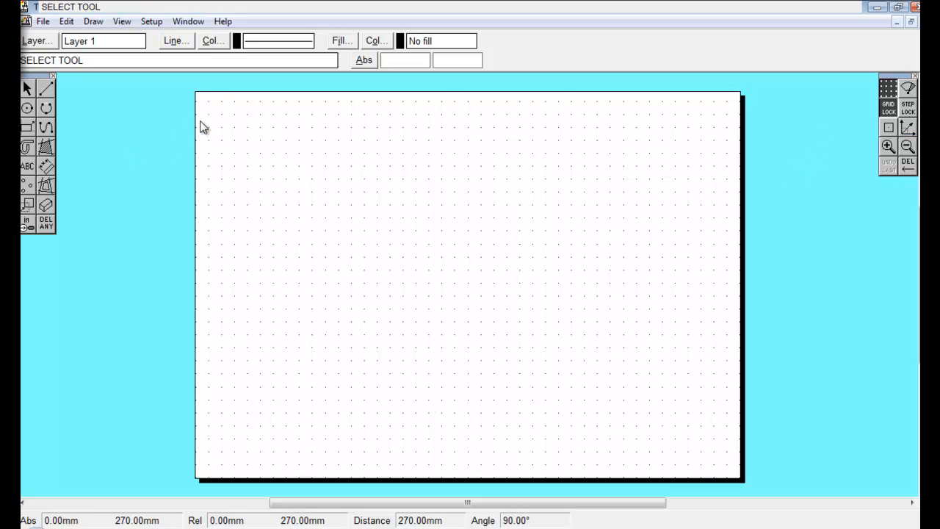
left_click(28, 126)
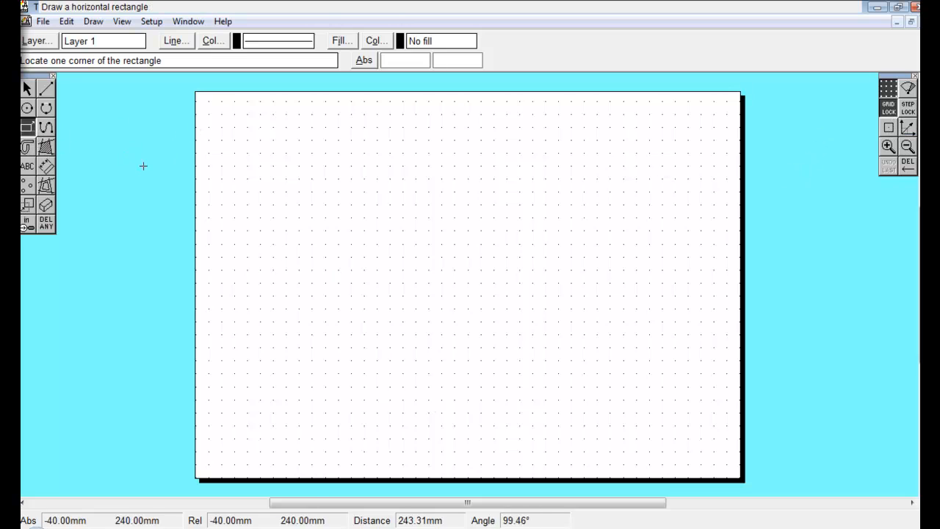
left_click(222, 115)
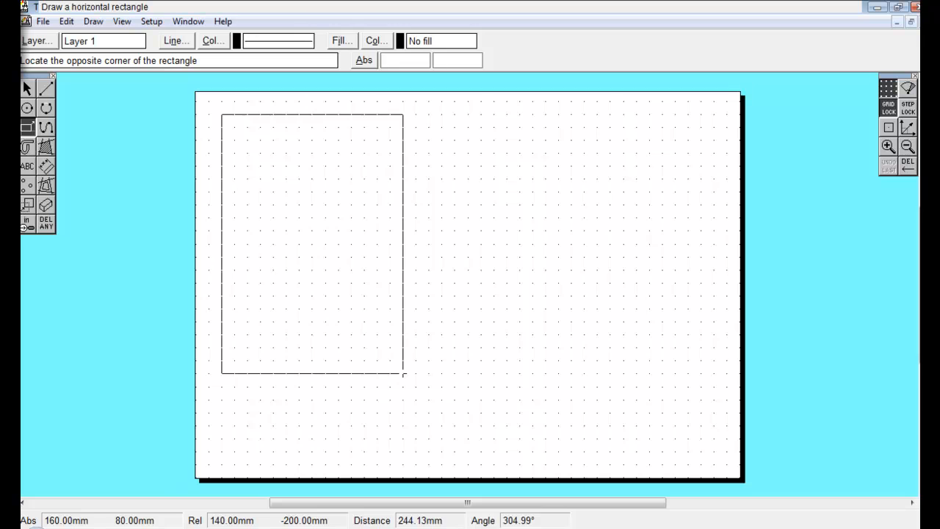
left_click(403, 373)
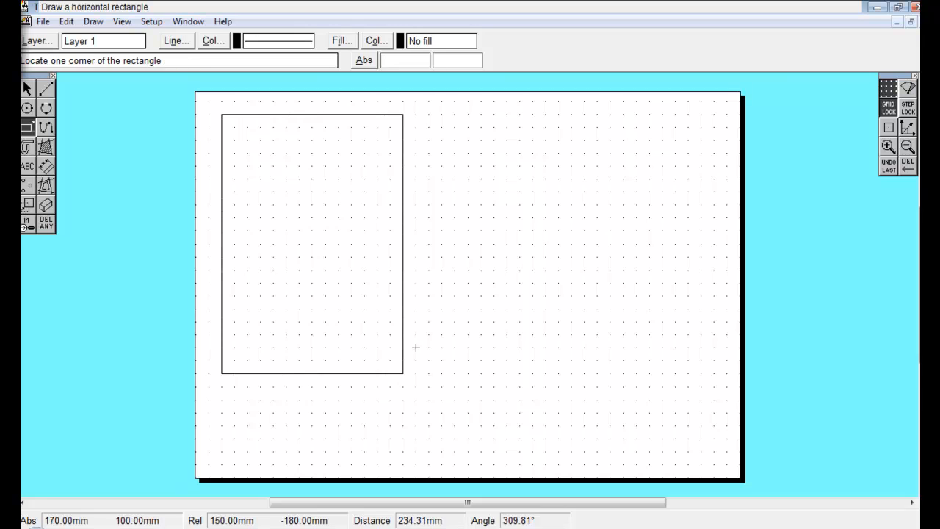
left_click(403, 113)
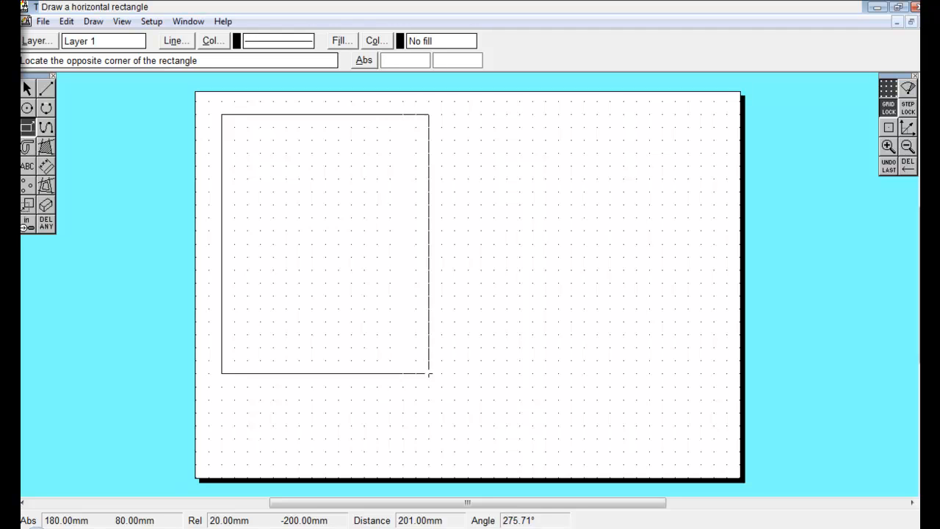
left_click(429, 373)
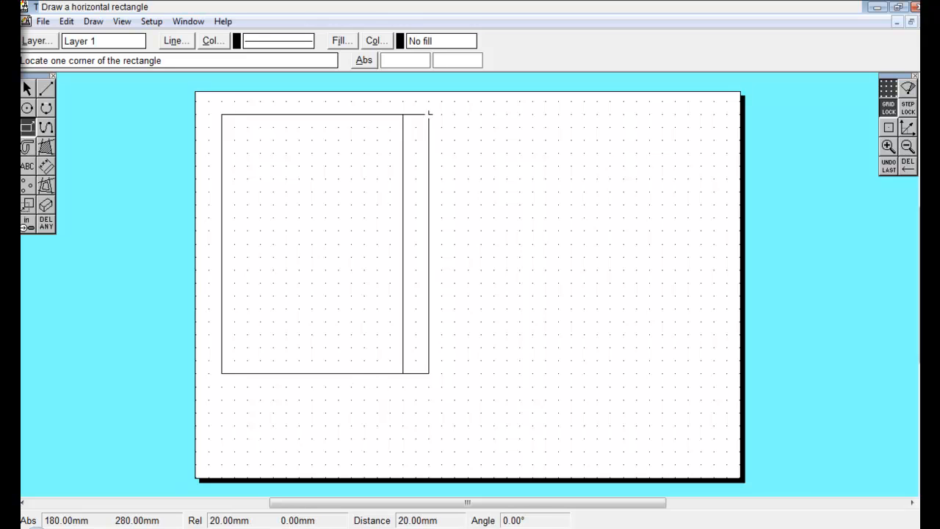
Copy both rectangles and place the duplicate directly to the right of the originals.
left_click(27, 89)
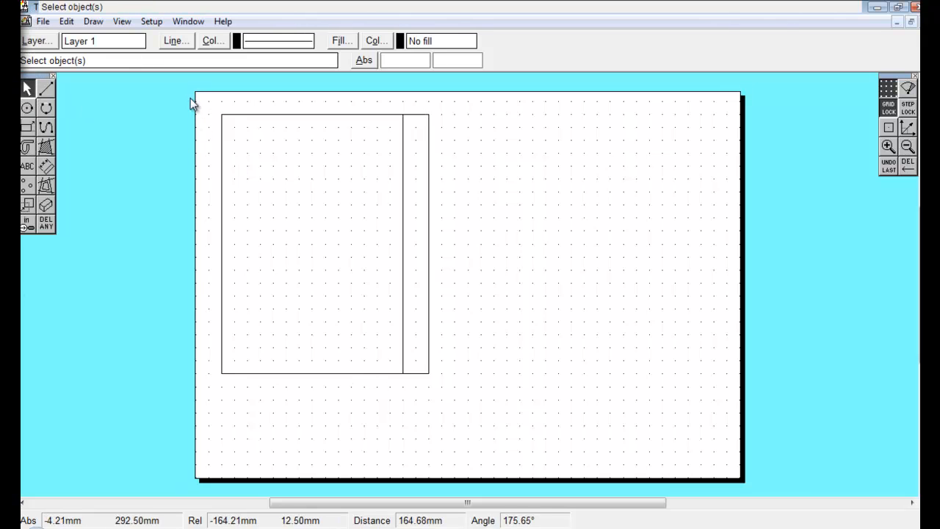
left_click_drag(191, 98, 536, 419)
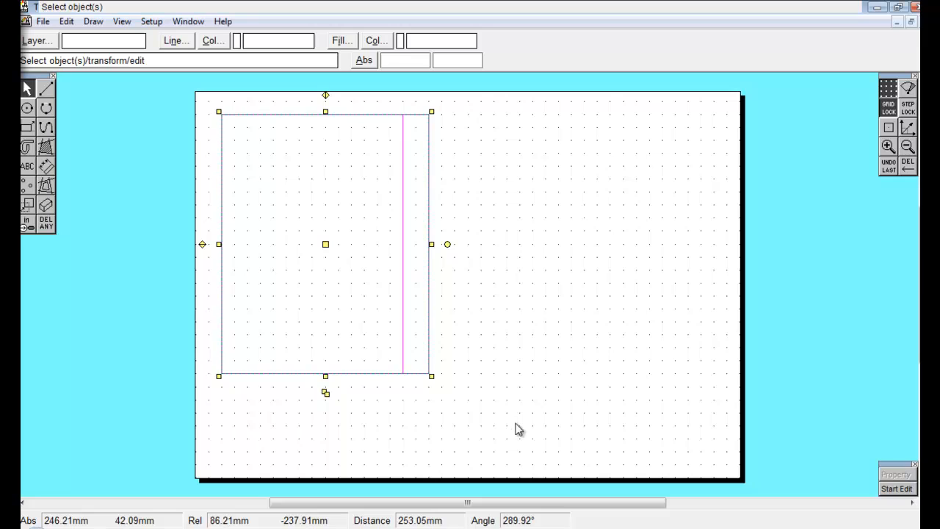
left_click(545, 442)
key("ctrl+v")
mouse_move(470, 280)
left_mouse_down()
mouse_move(566, 233)
mouse_move(536, 245)
left_mouse_up()
left_click(549, 413)
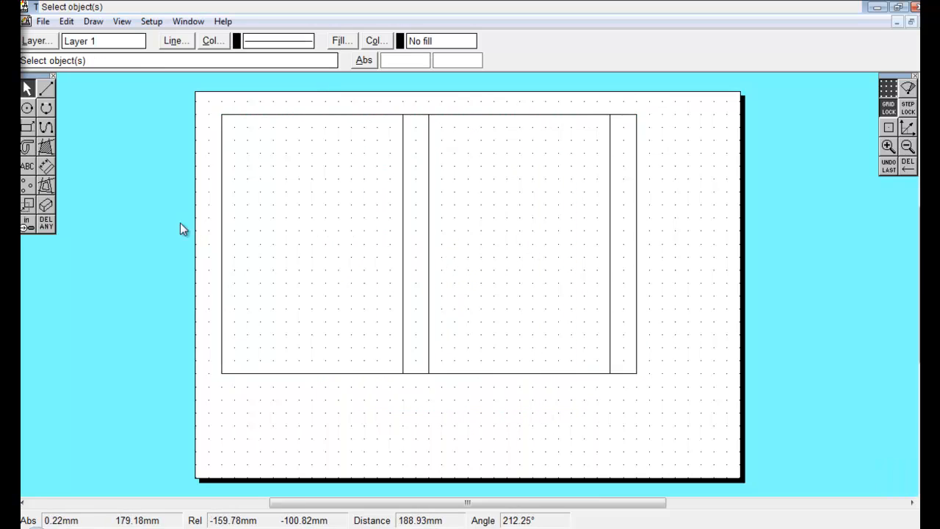
Draw a vertical centre line down the first strip ending 20 mm above its bottom, plus lines from that end to the strip's bottom corners.
left_click(46, 88)
left_click(415, 115)
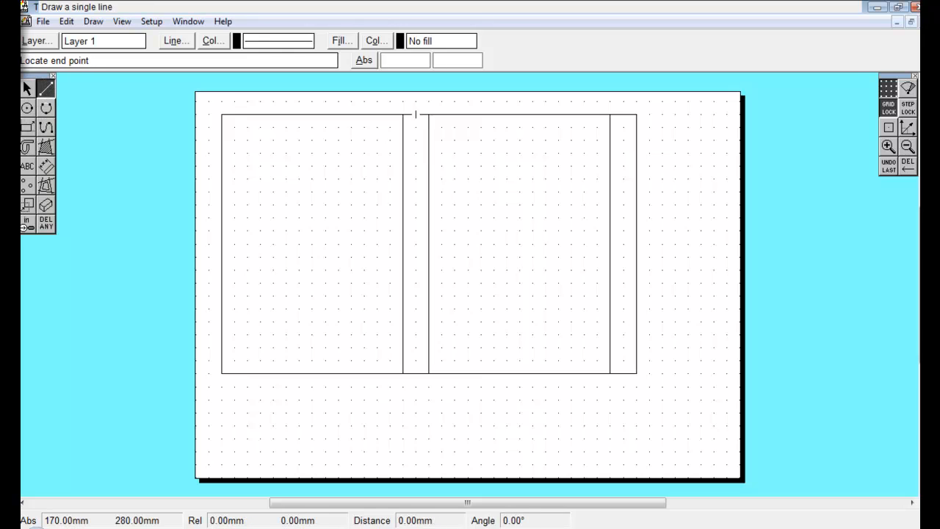
left_click(416, 348)
left_click(416, 348)
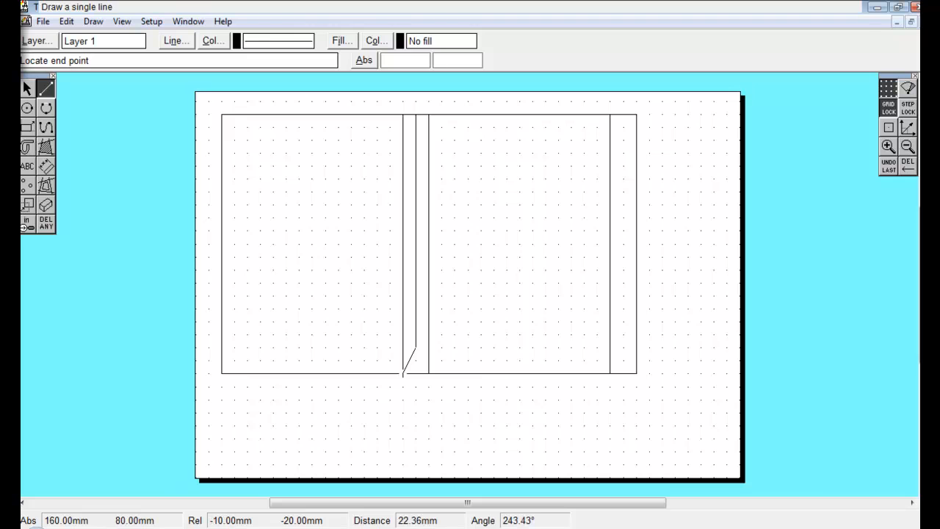
left_click(403, 373)
left_click(416, 348)
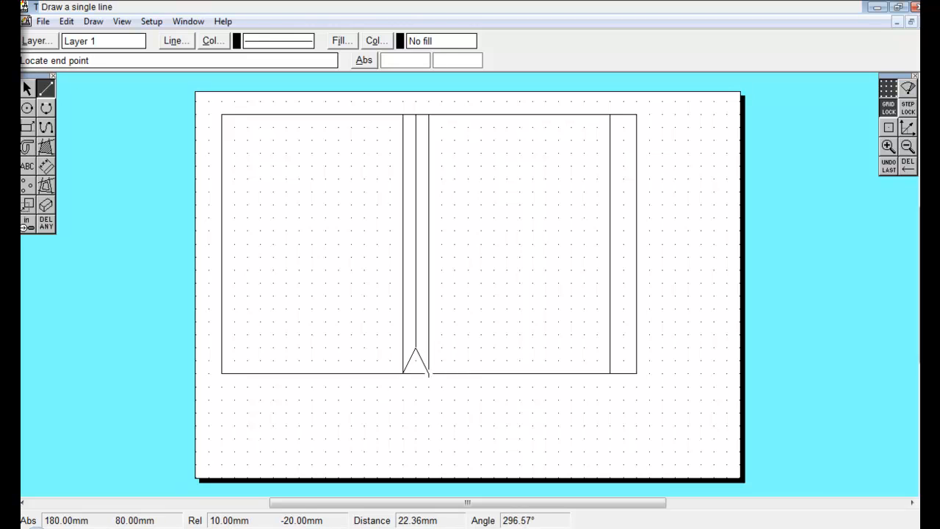
left_click(429, 373)
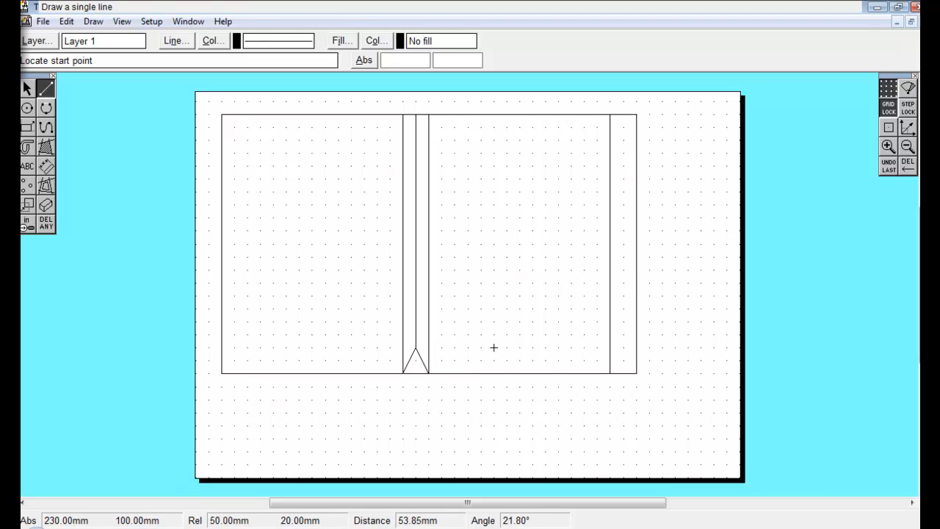
Draw the same centre line and V-shaped lines in the second strip.
left_click(623, 347)
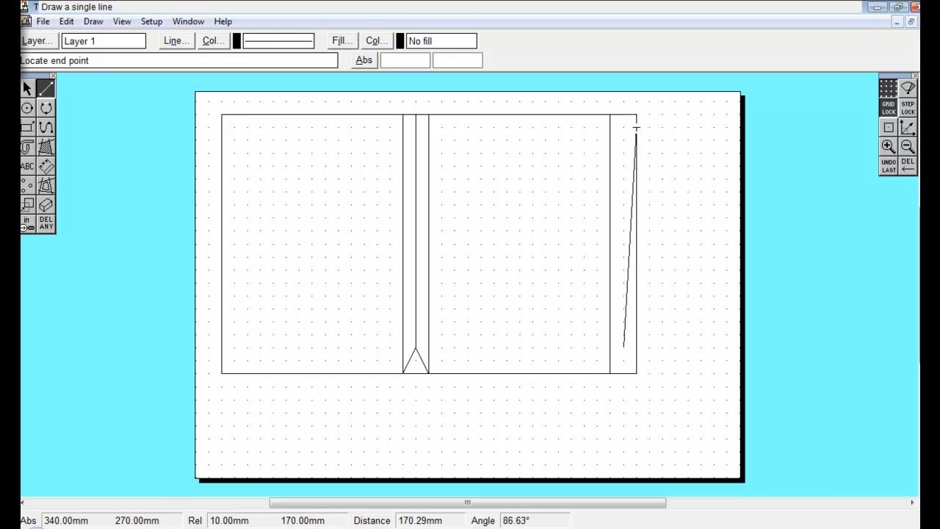
left_click(624, 115)
left_click(623, 347)
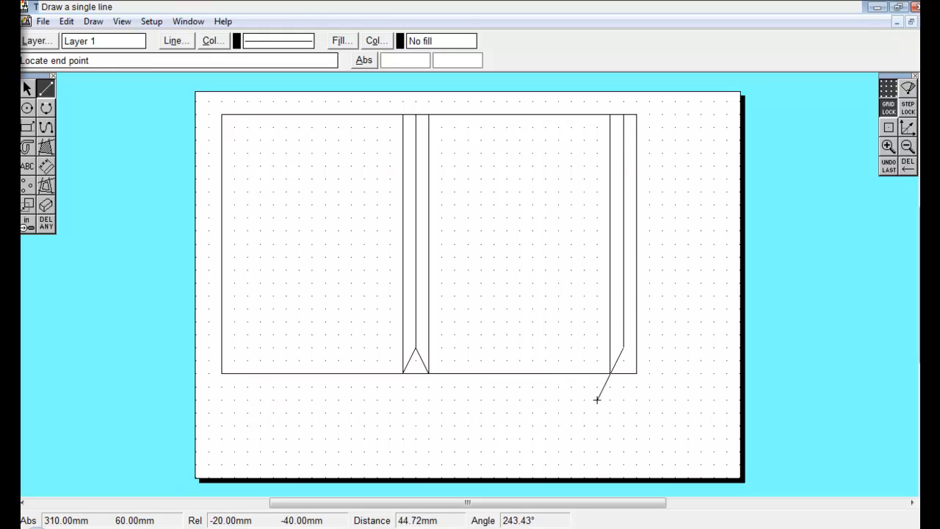
left_click(610, 373)
left_click(623, 346)
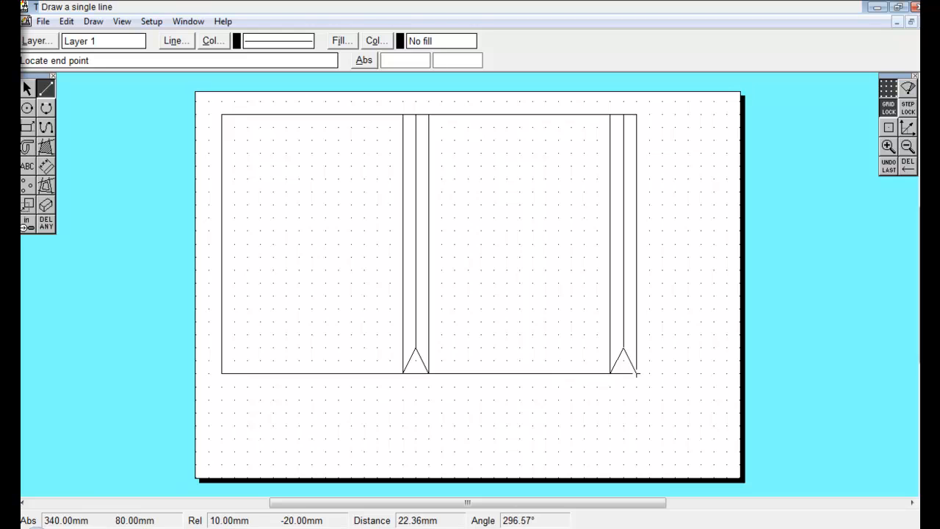
left_click(637, 373)
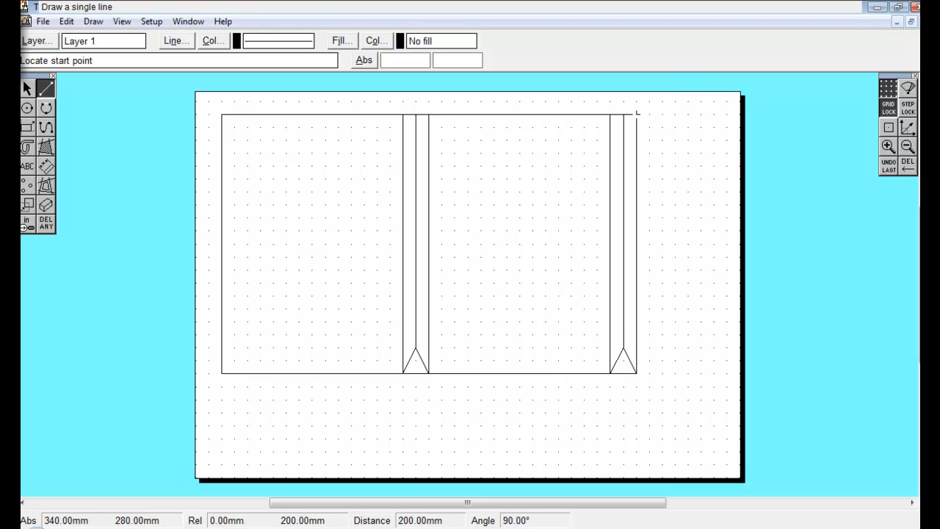
Select the centre and V-shaped lines in both strips and set their line type to dashed.
left_click(27, 89)
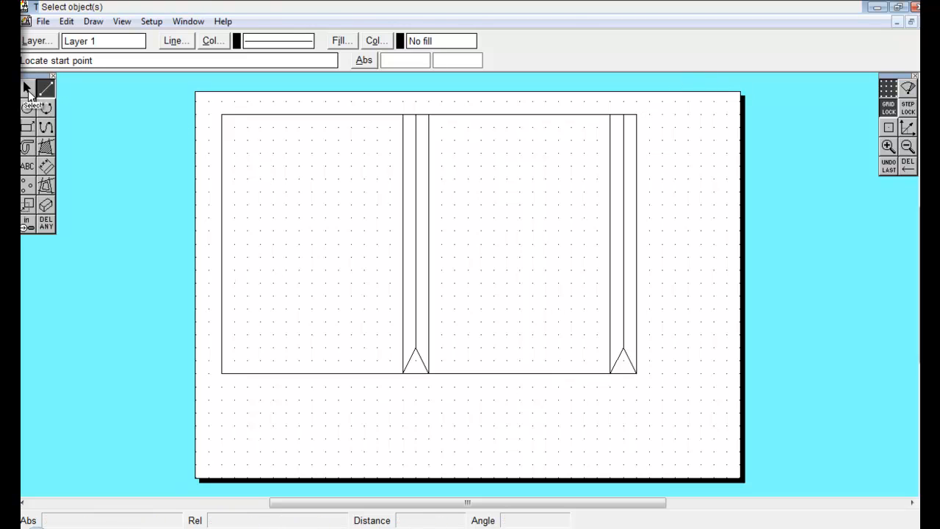
left_click(419, 365)
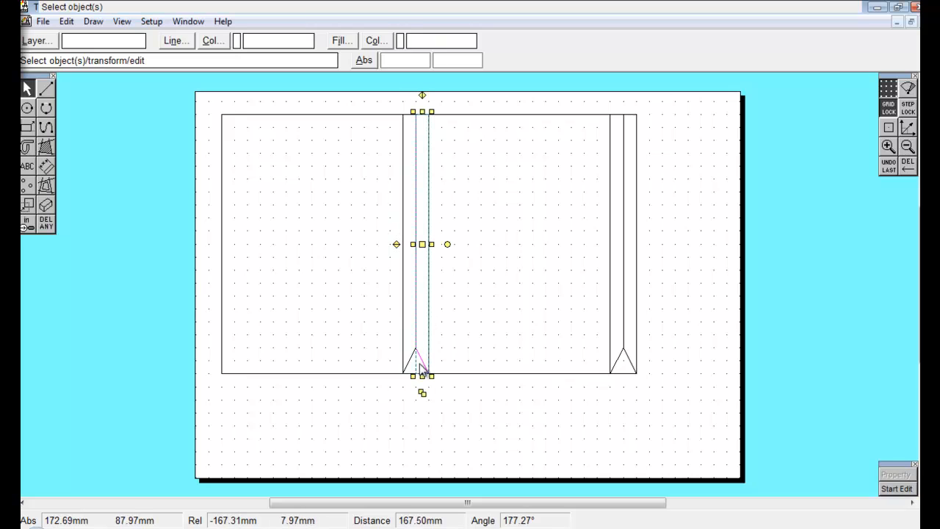
left_click(412, 367)
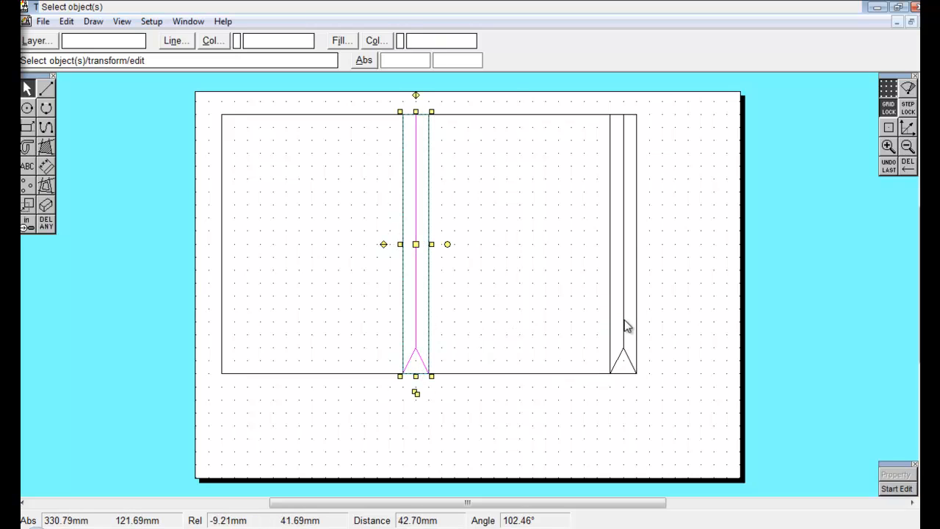
left_click(624, 375, "shift")
left_click(634, 372, "shift")
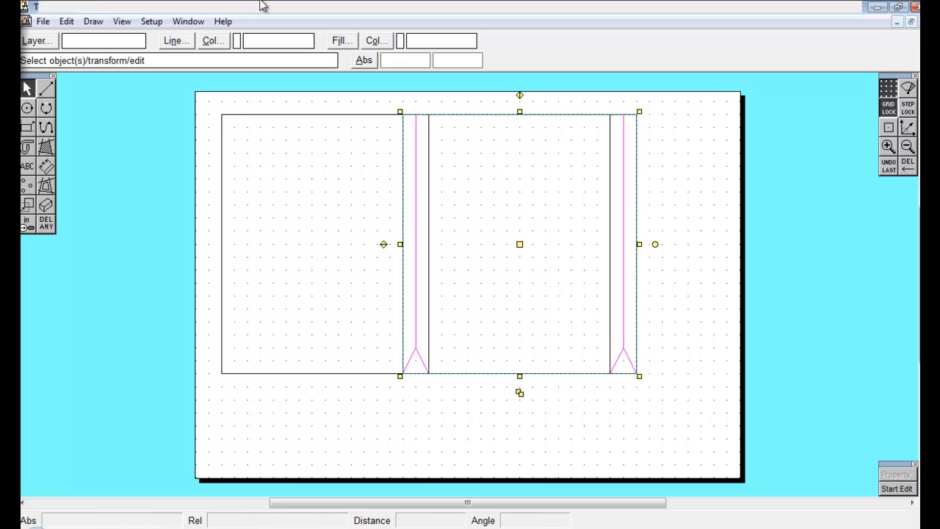
left_click(183, 42)
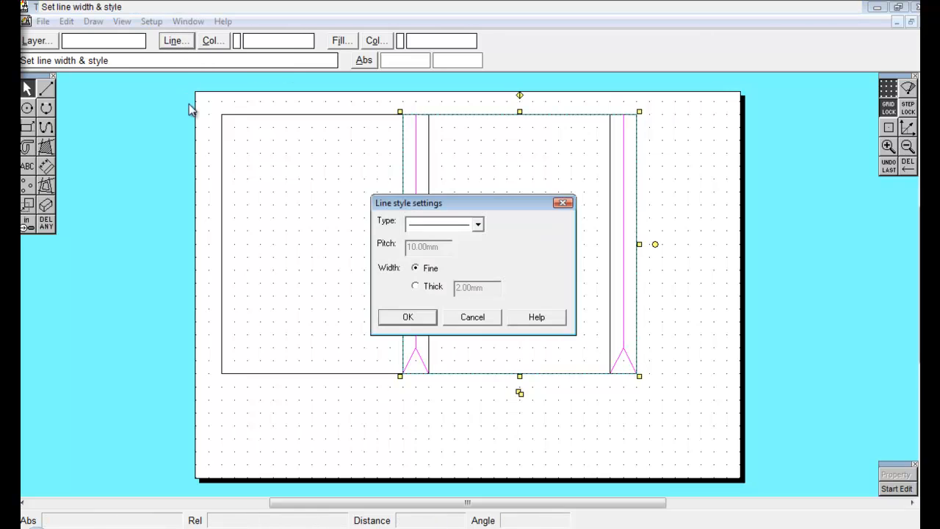
left_click(477, 224)
left_click(449, 269)
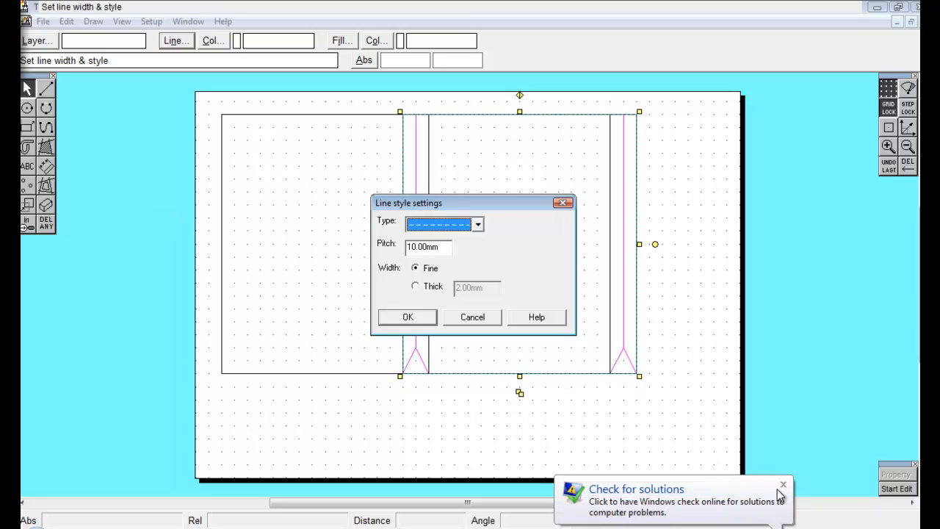
left_click(777, 490)
left_click(431, 316)
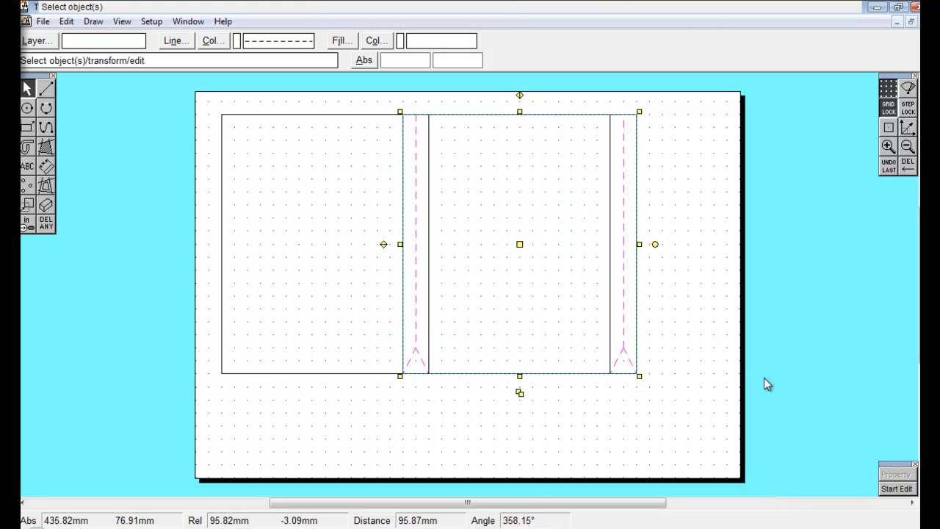
left_click(514, 379)
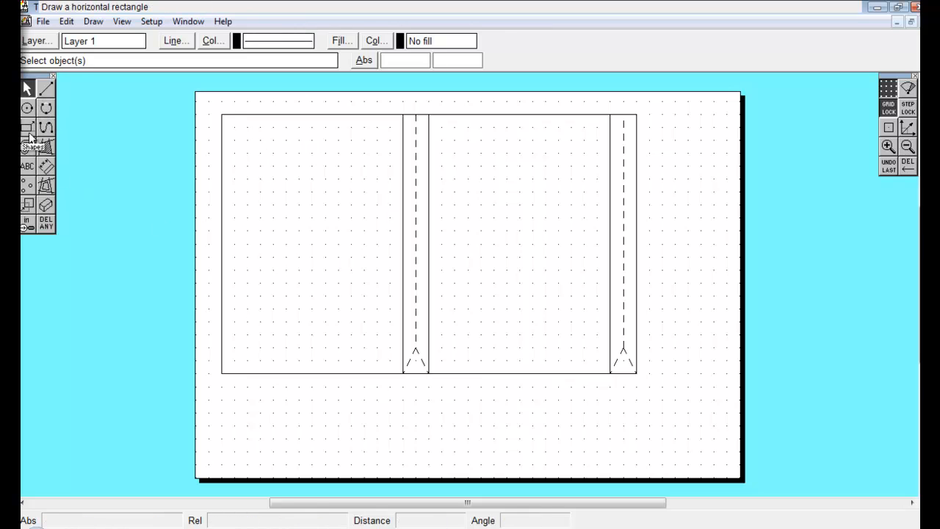
Draw a 20 mm wide flap along the outer edge of the second strip with top, side and bottom lines.
left_click(53, 88)
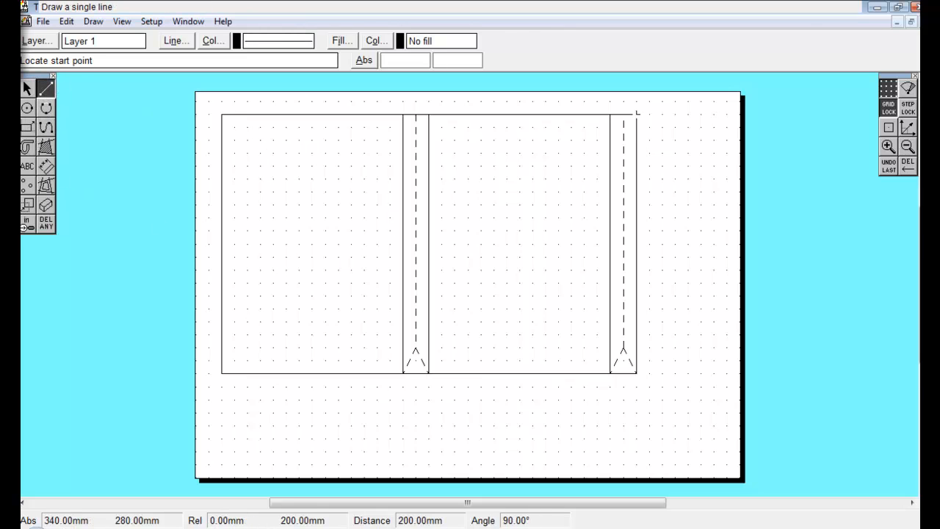
left_click(636, 114)
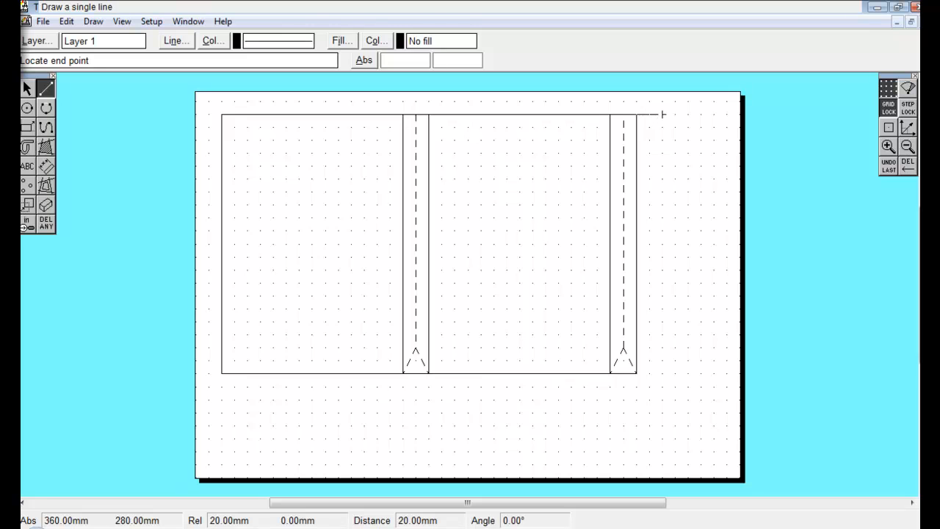
left_click(663, 115)
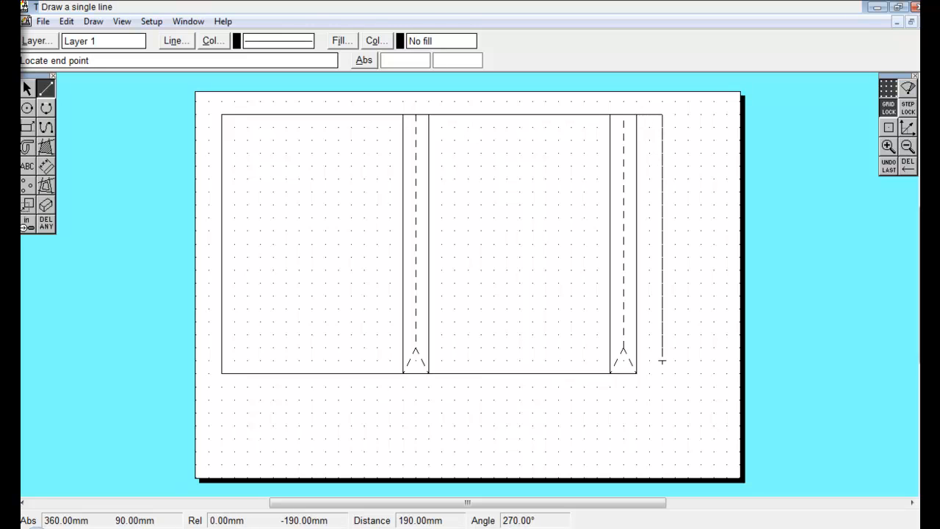
left_click(663, 373)
left_click(663, 373)
left_click(650, 373)
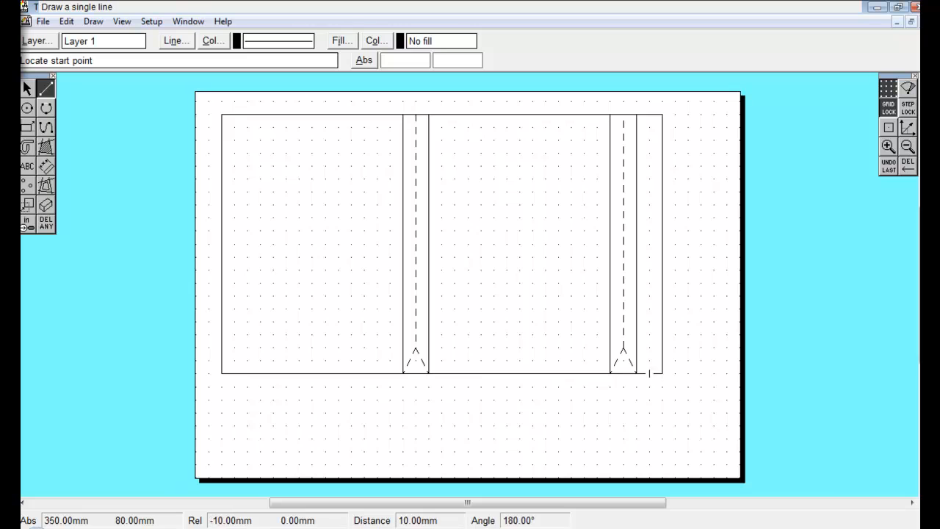
Draw a 20 mm deep flap along the bottom edge of the first 140 mm panel.
left_click(221, 373)
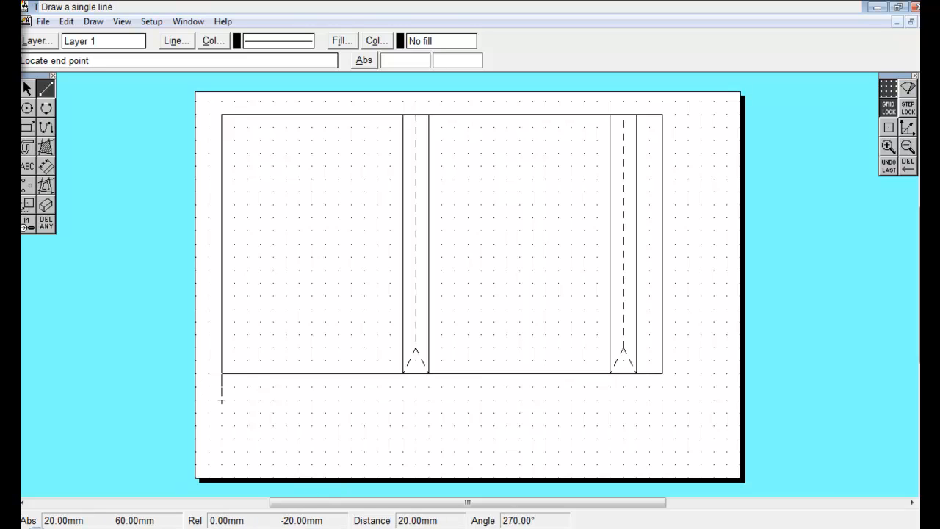
left_click(221, 399)
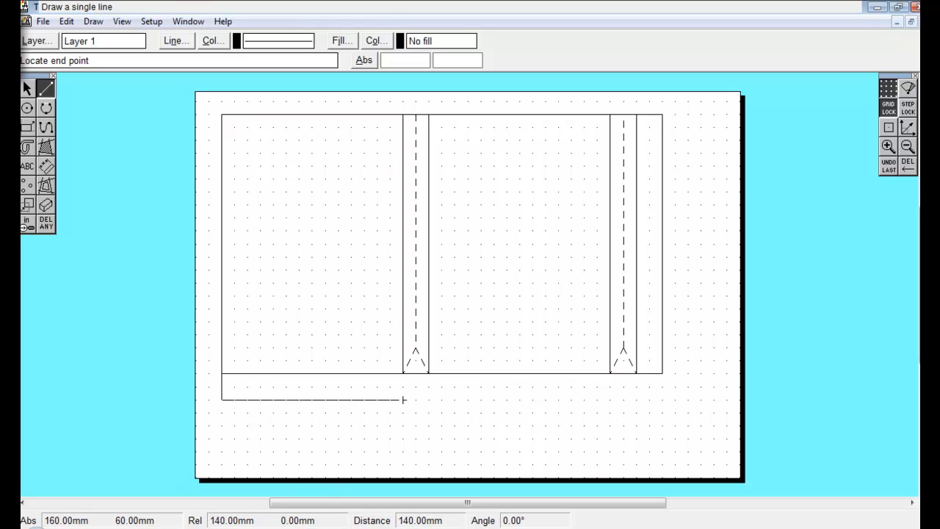
left_click(403, 399)
left_click(403, 373)
left_click(403, 399)
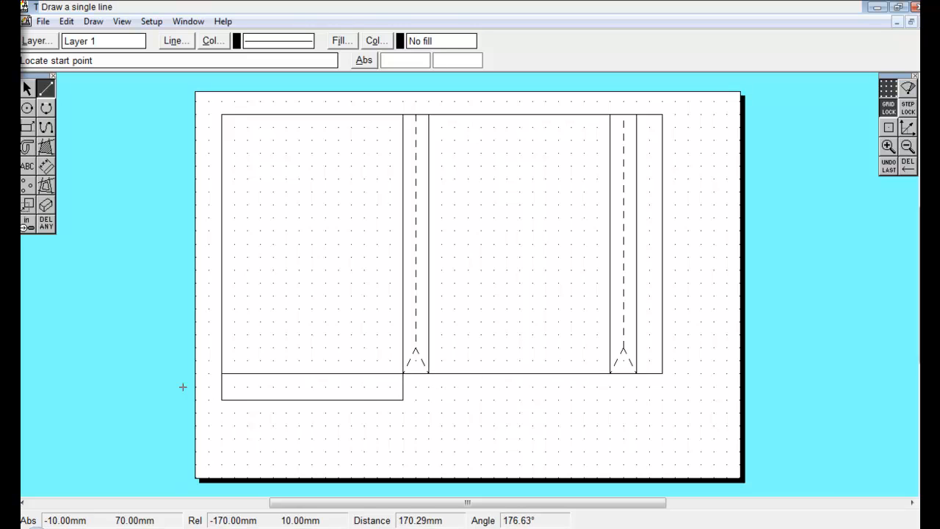
Draw a 10 mm deep tab with angled ends along the bottom edge of the panel flap.
left_click(222, 400)
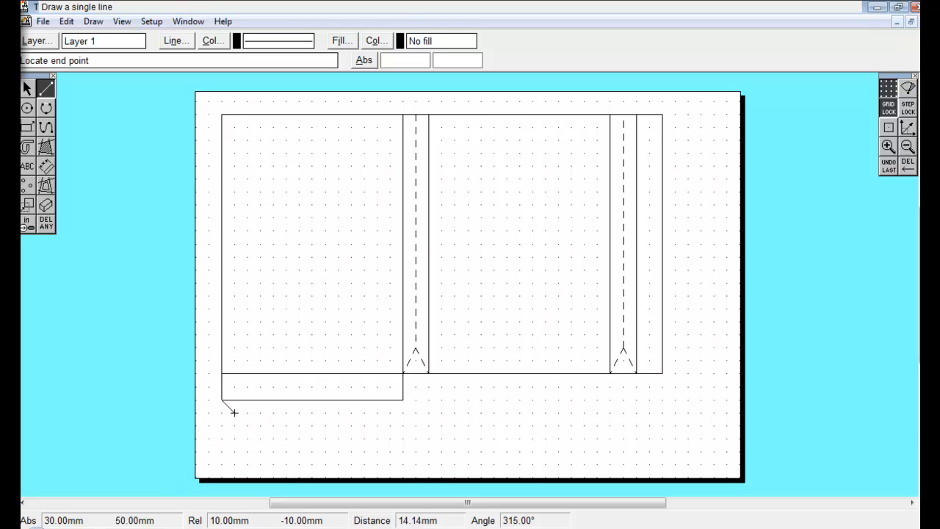
left_click(235, 413)
left_click(390, 412)
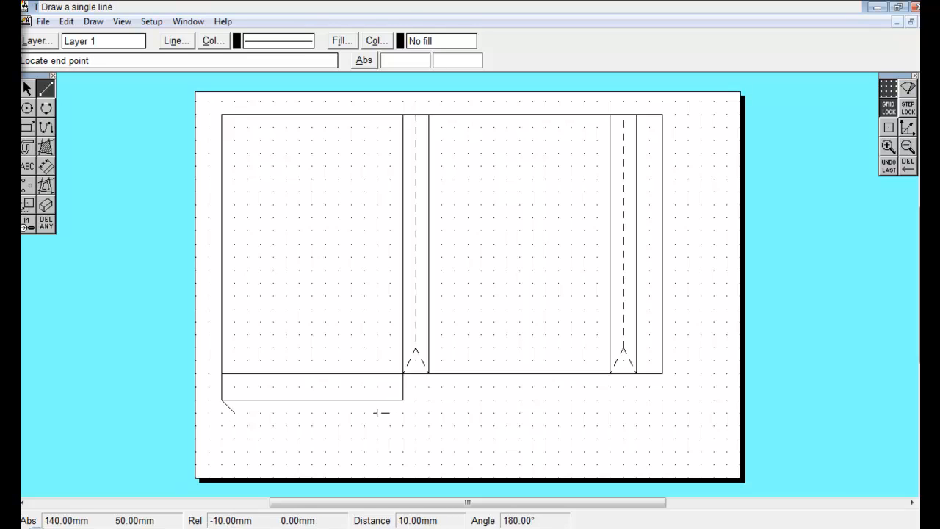
left_click(235, 413)
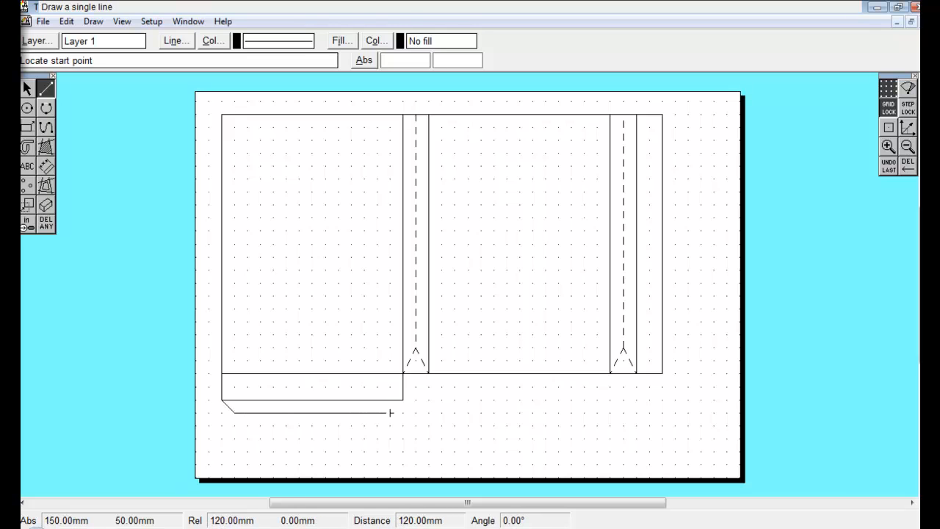
left_click(390, 413)
left_click(402, 399)
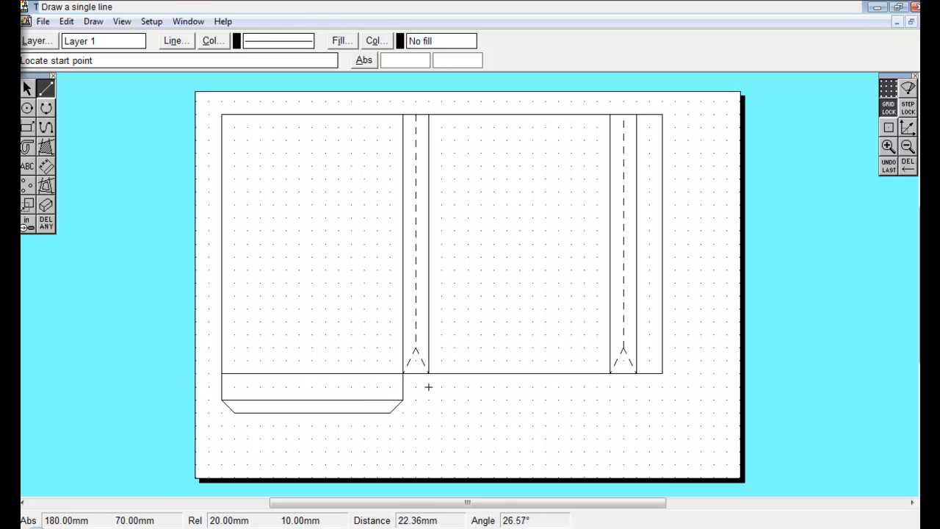
Draw a 10 mm deep flap below the bottom end of the first strip.
left_click(402, 387)
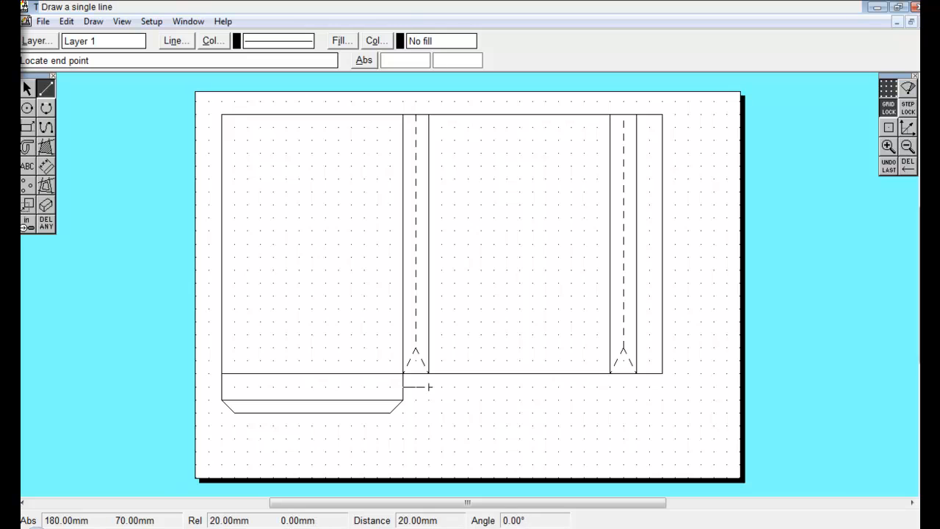
left_click(428, 387)
left_click(428, 374)
left_click(428, 387)
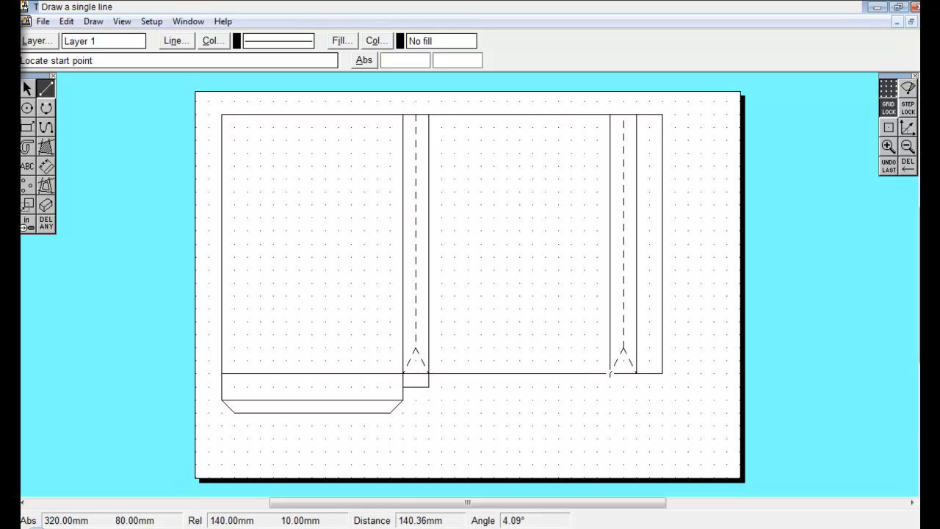
Draw a matching 10 mm deep flap below the bottom end of the second strip.
left_click(610, 374)
left_click(609, 387)
left_click(636, 387)
left_click(610, 387)
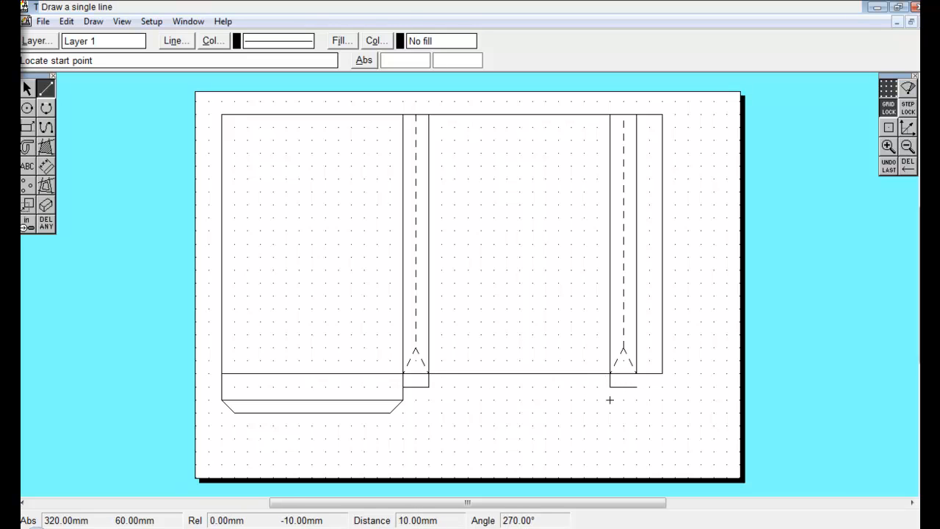
left_click(636, 387)
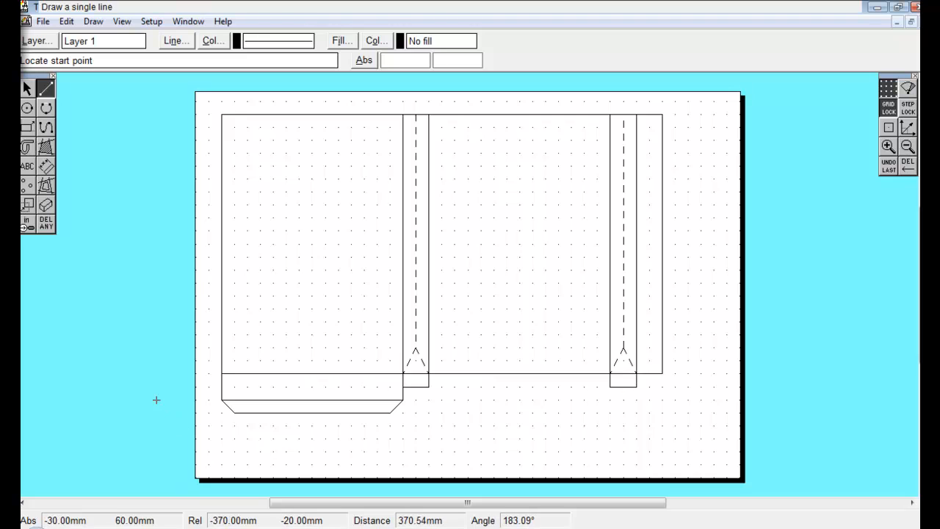
Try to delete part of the bottom edge inside the second strip, then undo the deletion.
left_click(28, 87)
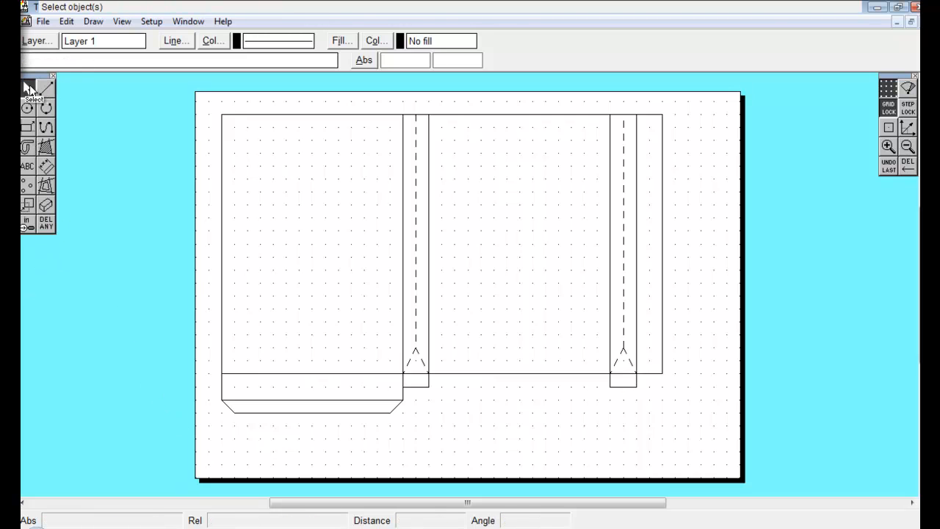
mouse_move(391, 362)
left_mouse_down()
mouse_move(452, 396)
mouse_move(428, 395)
mouse_move(335, 343)
mouse_move(400, 380)
left_mouse_up()
left_click(45, 222)
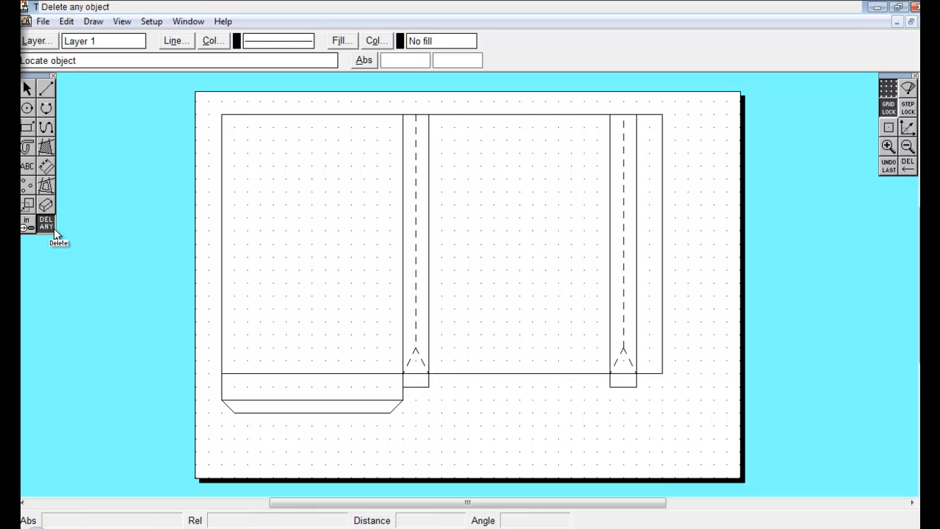
left_click_drag(55, 232, 114, 233)
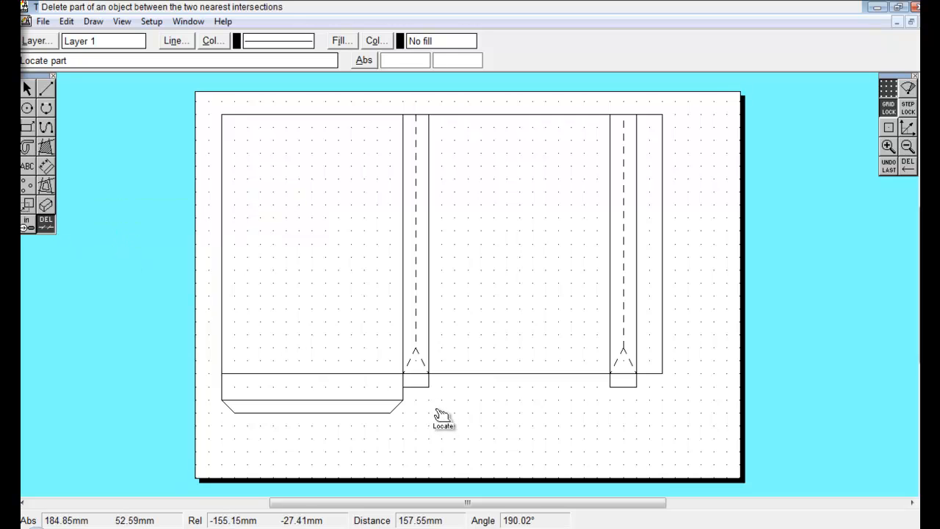
left_click(621, 376)
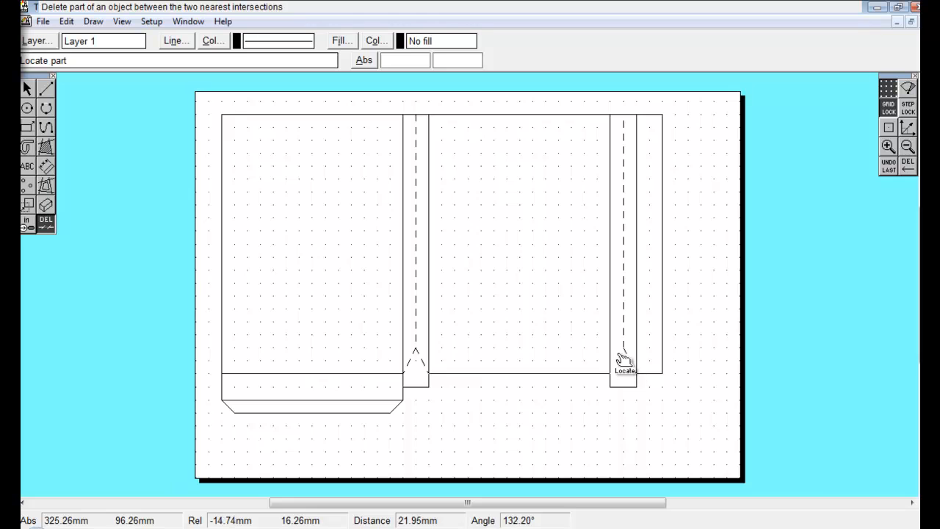
left_click(887, 166)
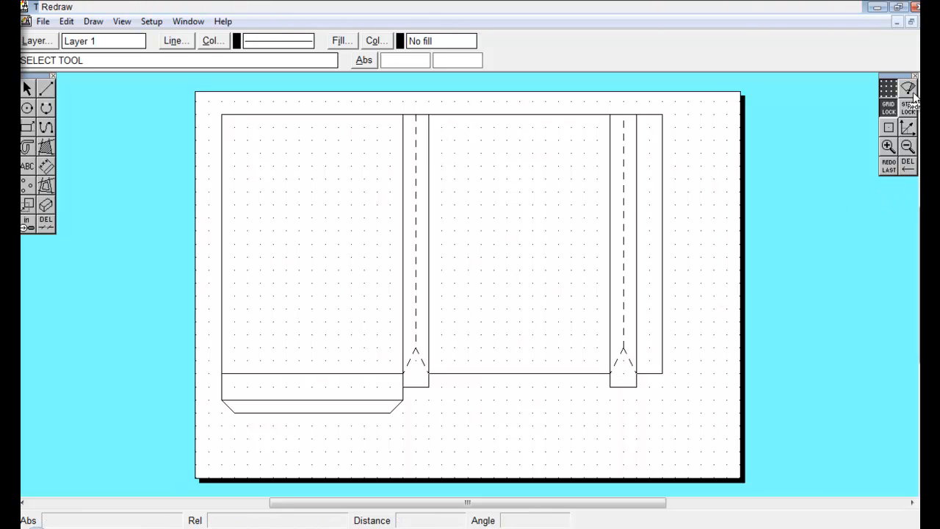
Set the line type to dashed and draw fold lines across the bottom ends of both strips.
left_click(46, 88)
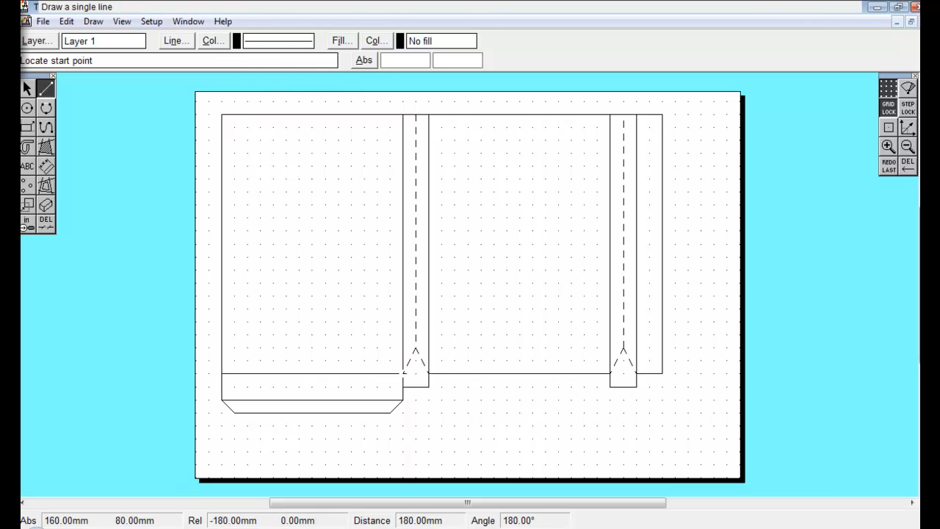
left_click(177, 42)
left_click(478, 227)
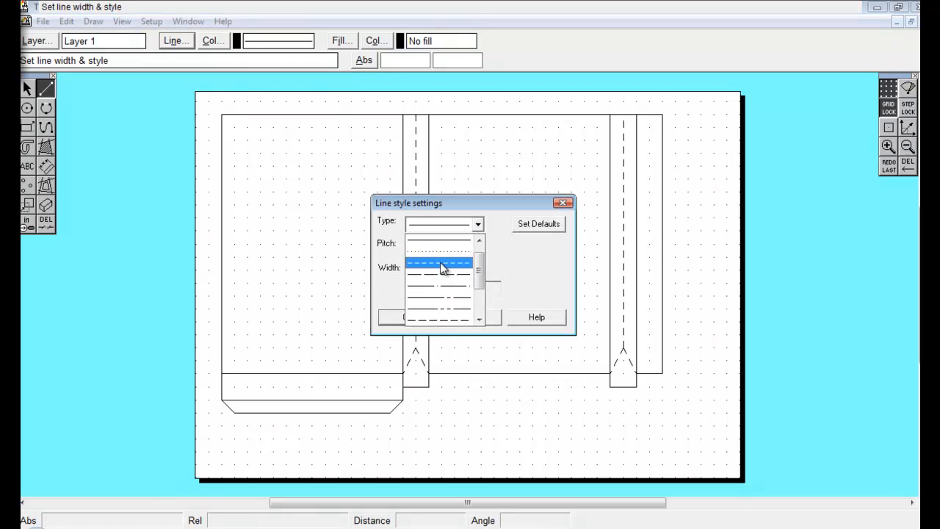
left_click(441, 268)
left_click(411, 320)
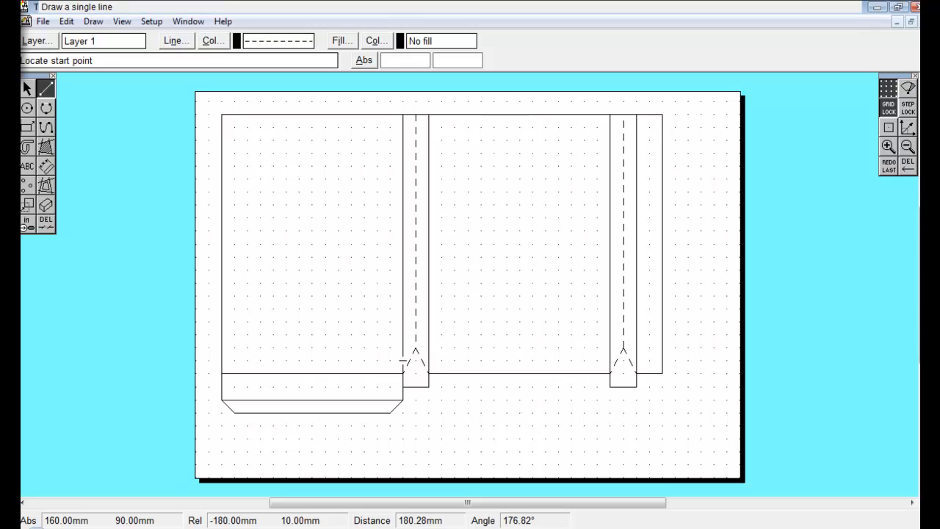
left_click(403, 373)
left_click(609, 373)
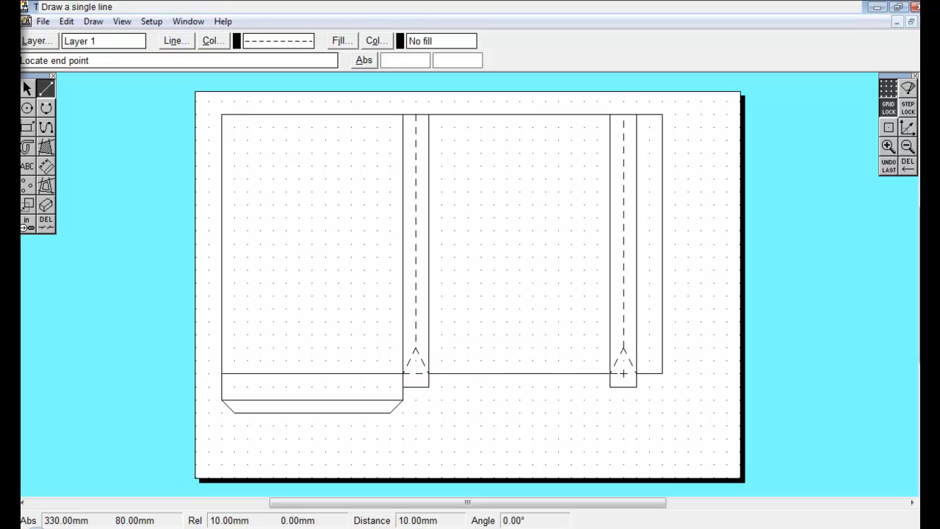
left_click(635, 373)
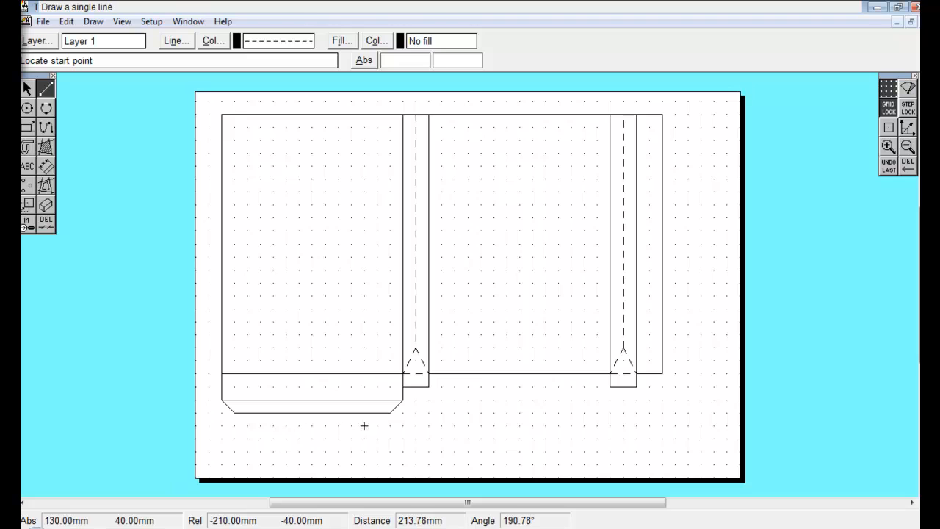
Select the bottom flap with its tab and move them down 20 mm.
left_click(29, 88)
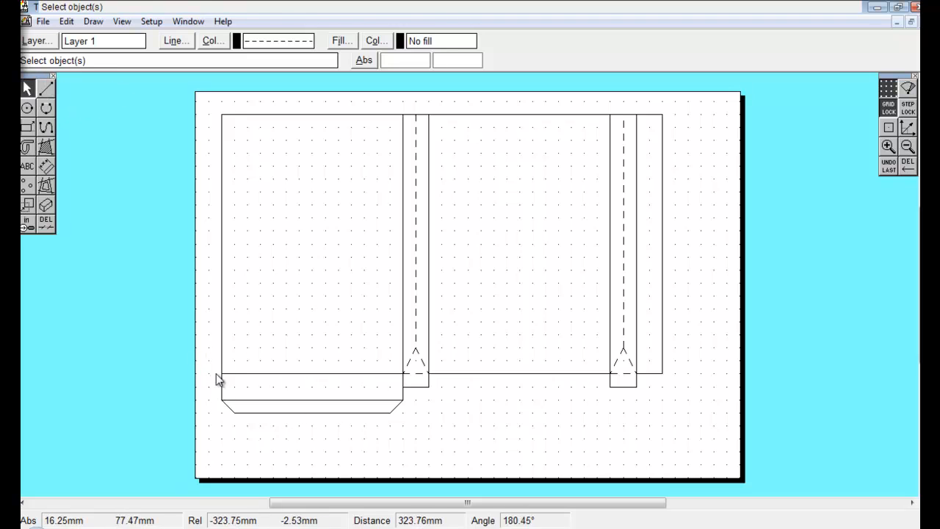
left_click_drag(210, 362, 408, 424)
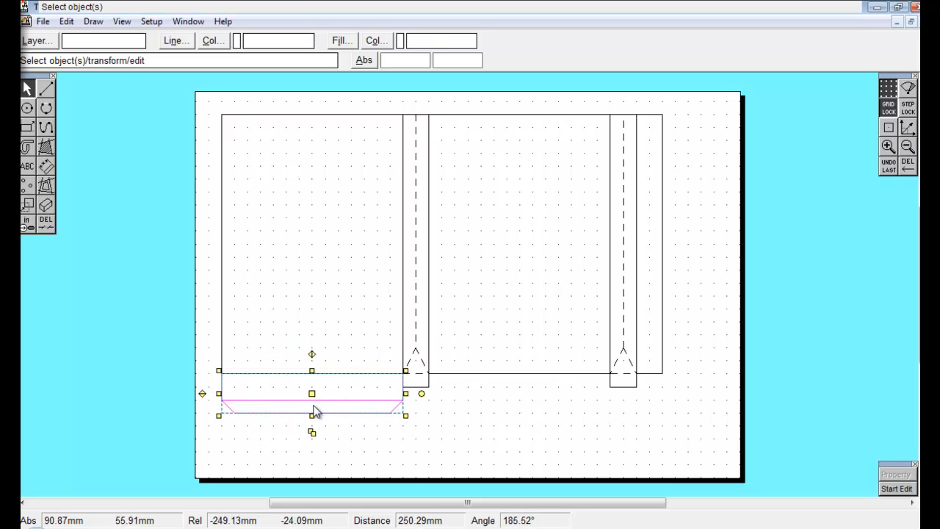
left_click_drag(312, 394, 311, 419)
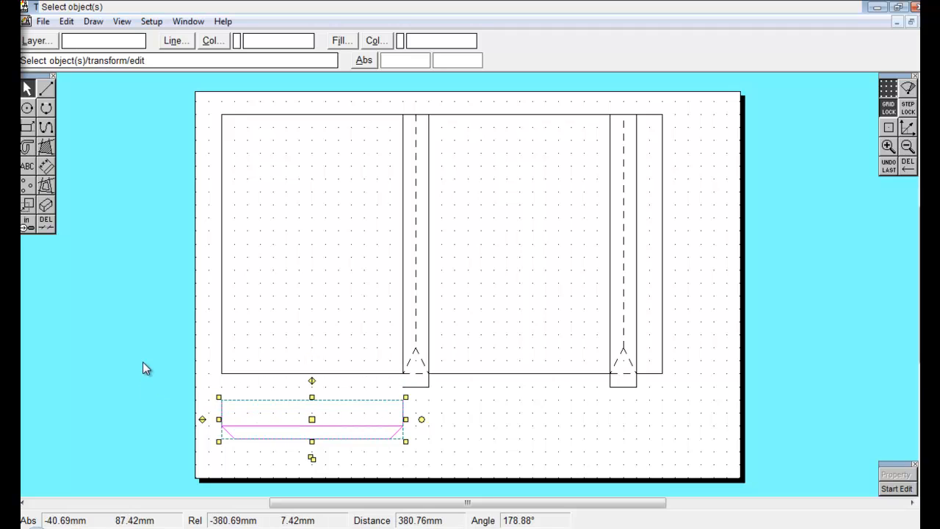
left_click(109, 379)
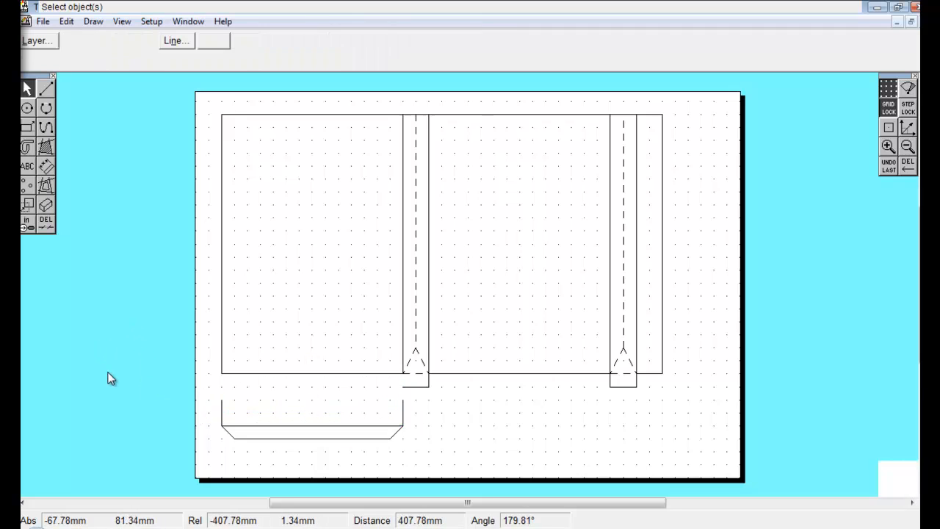
left_click(44, 89)
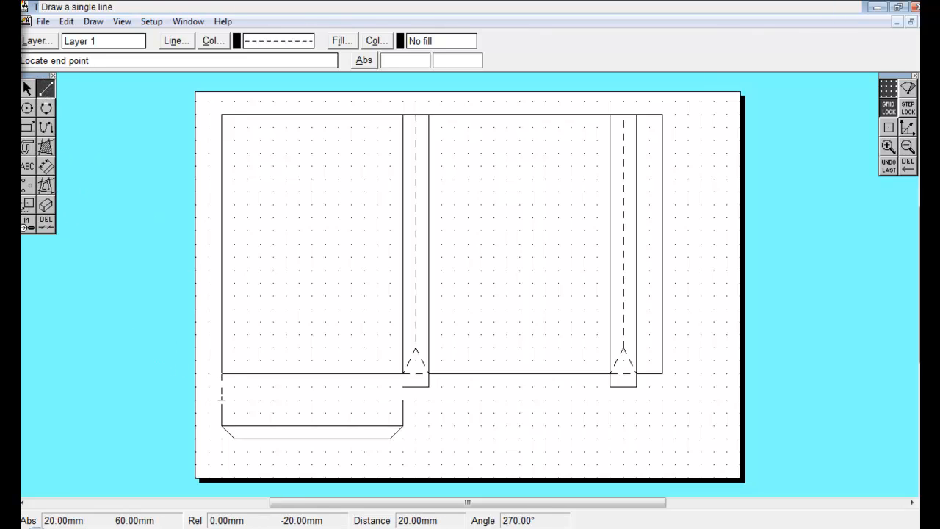
left_click(118, 335)
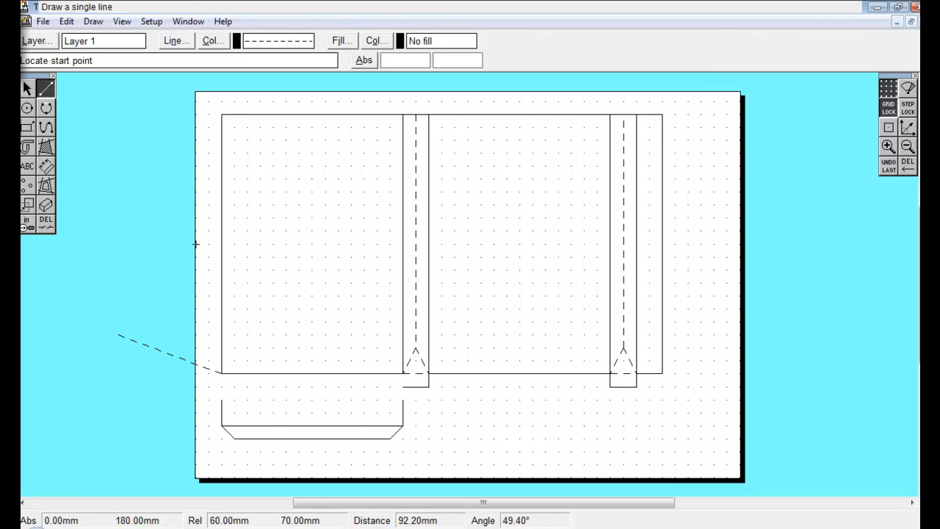
left_click(895, 174)
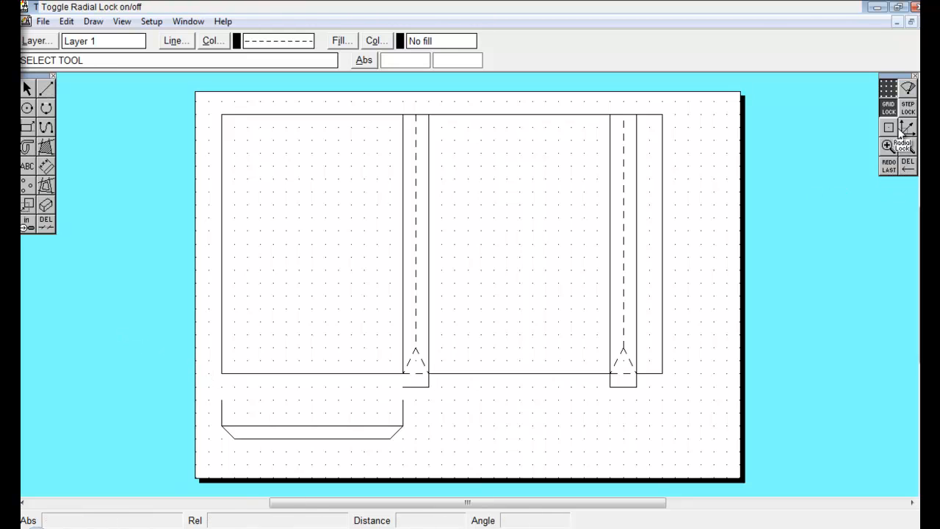
Delete the segment of the first panel's bottom edge between its sides.
left_click(46, 88)
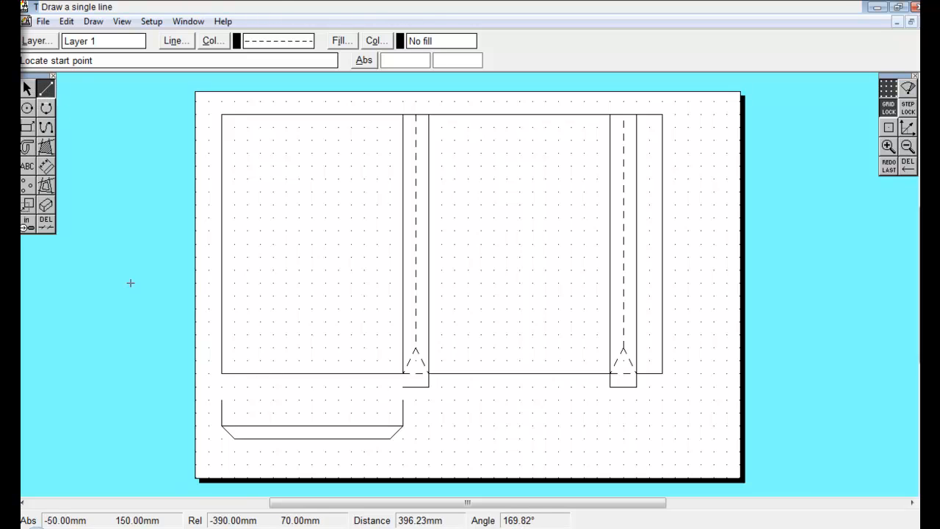
left_click(45, 223)
left_click(291, 374)
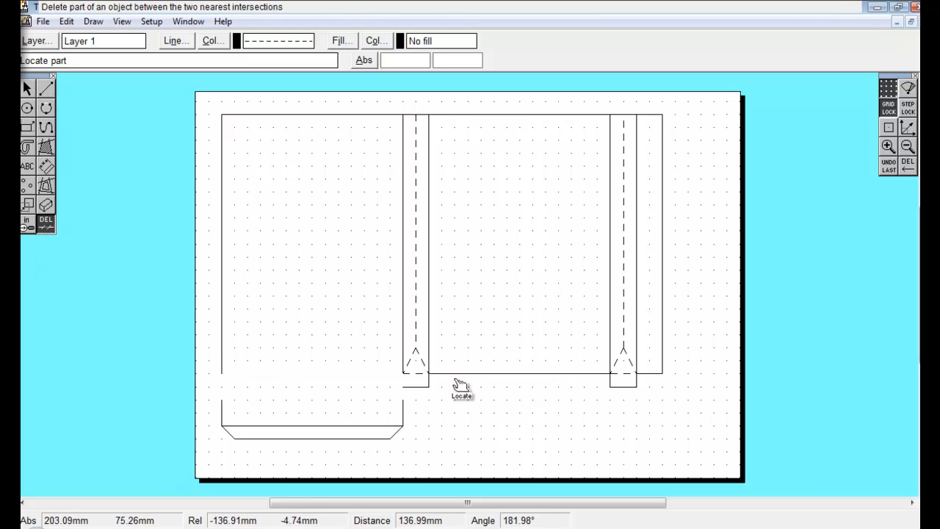
Draw a dashed fold line along the bottom of the first panel.
left_click(44, 88)
left_click(221, 373)
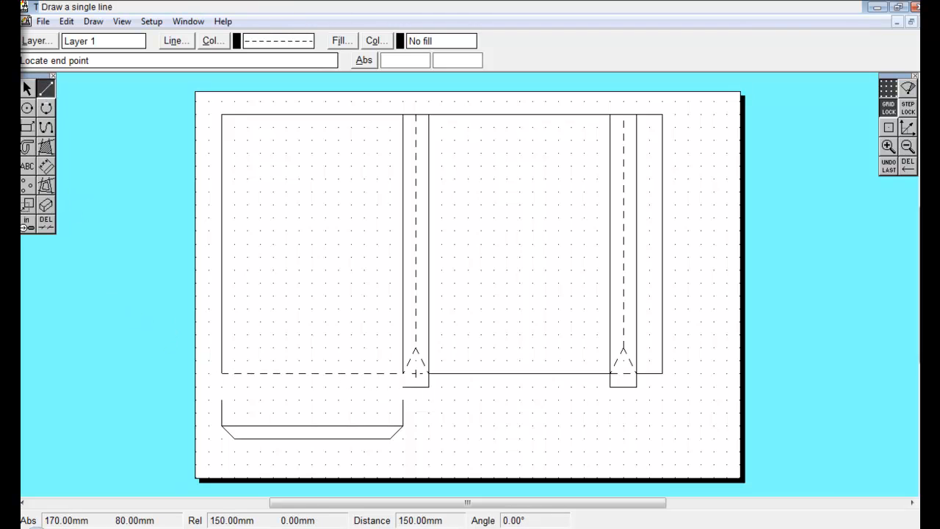
left_click(403, 373)
Switch the line type back to solid and draw the flap's two side lines up to the panel and strip.
left_click(175, 41)
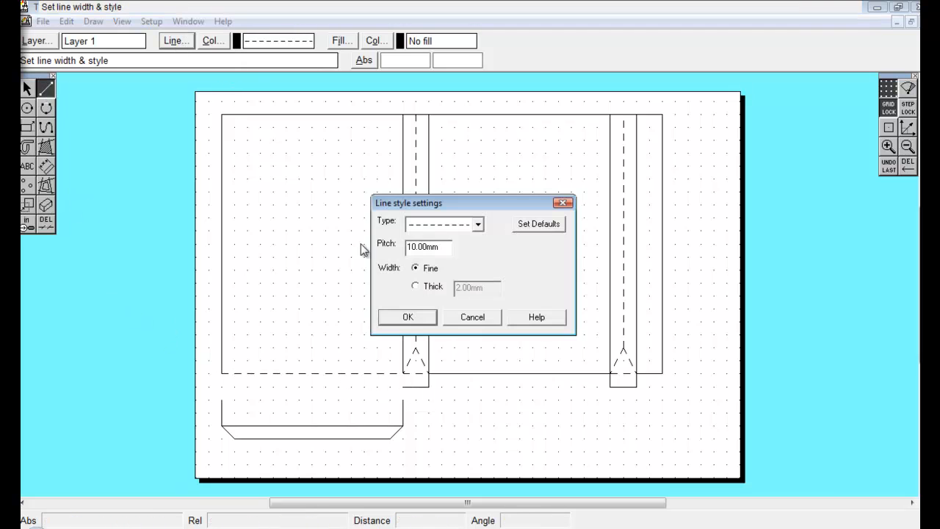
left_click(477, 224)
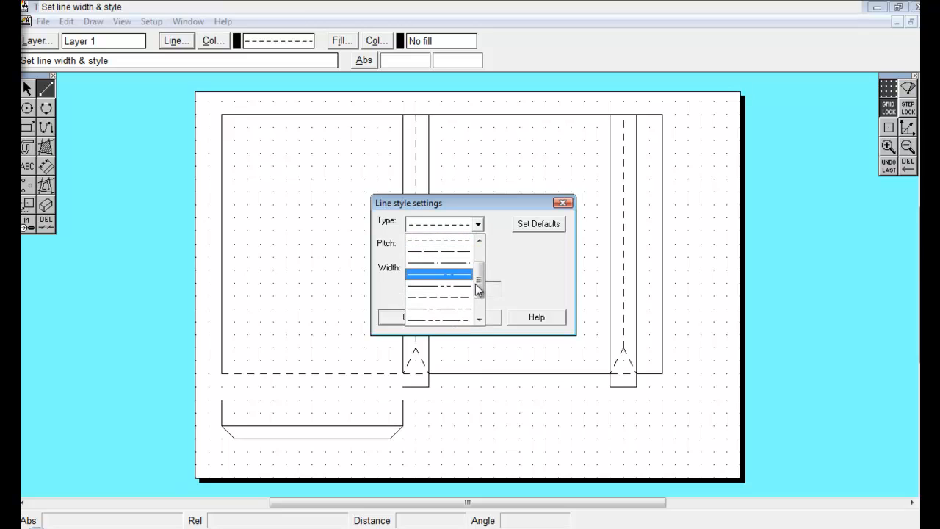
left_click_drag(477, 290, 476, 250)
left_click(469, 253)
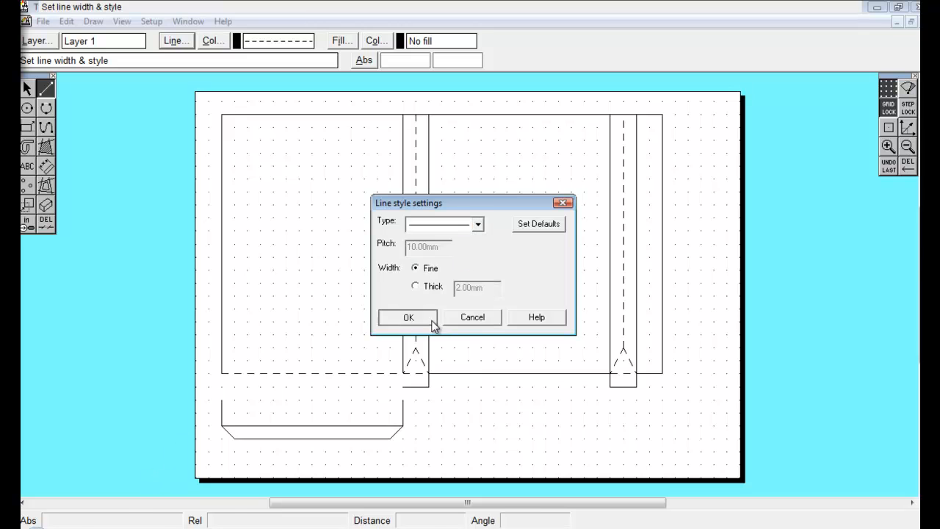
left_click(432, 322)
left_click(222, 373)
left_click(222, 399)
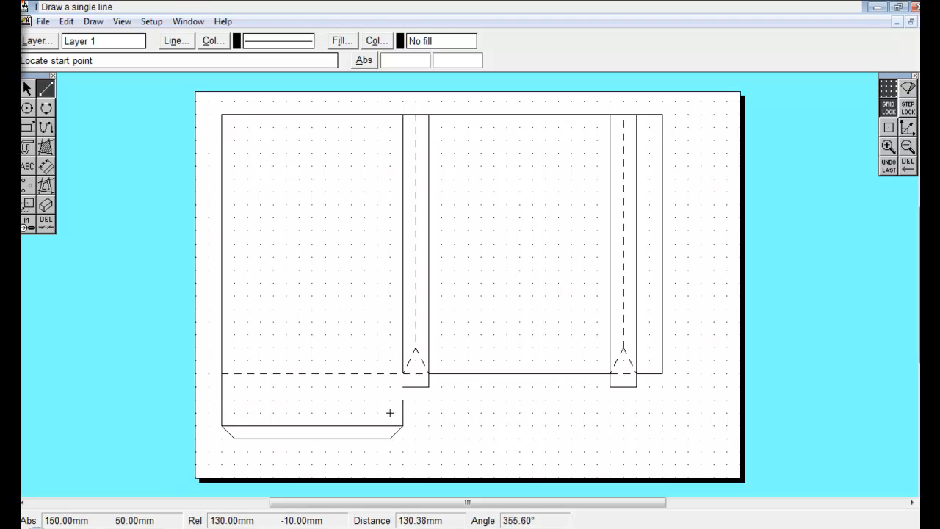
left_click(402, 399)
left_click(402, 386)
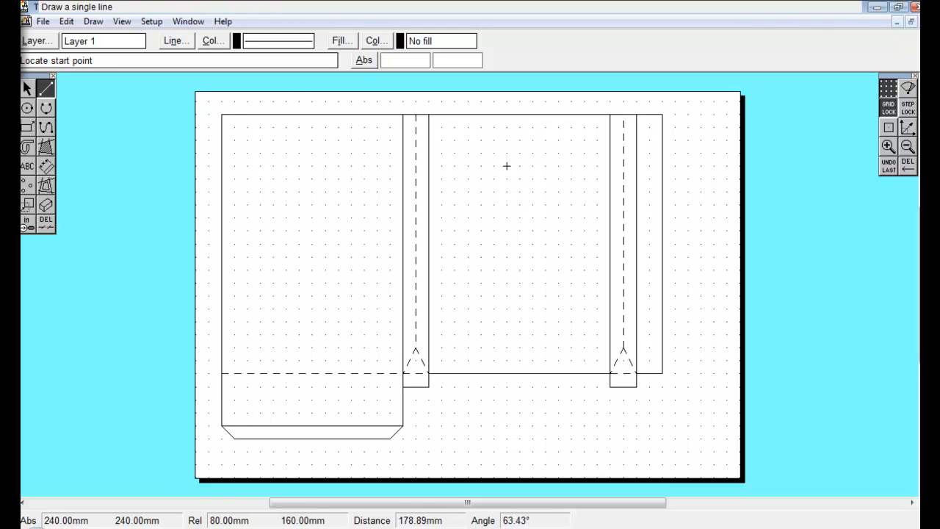
Select the second panel with its strip and move them about 50 mm to the right, undoing and redoing the move.
left_click(27, 88)
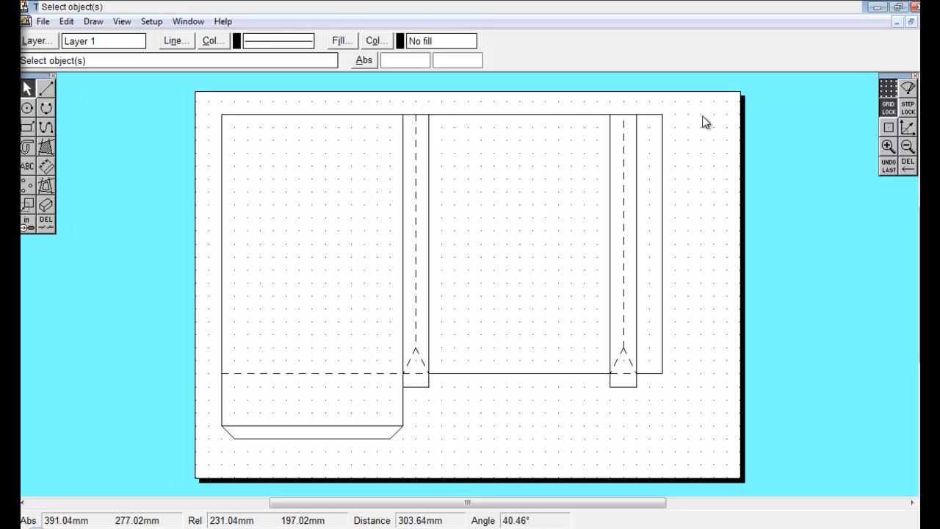
left_click_drag(701, 101, 421, 420)
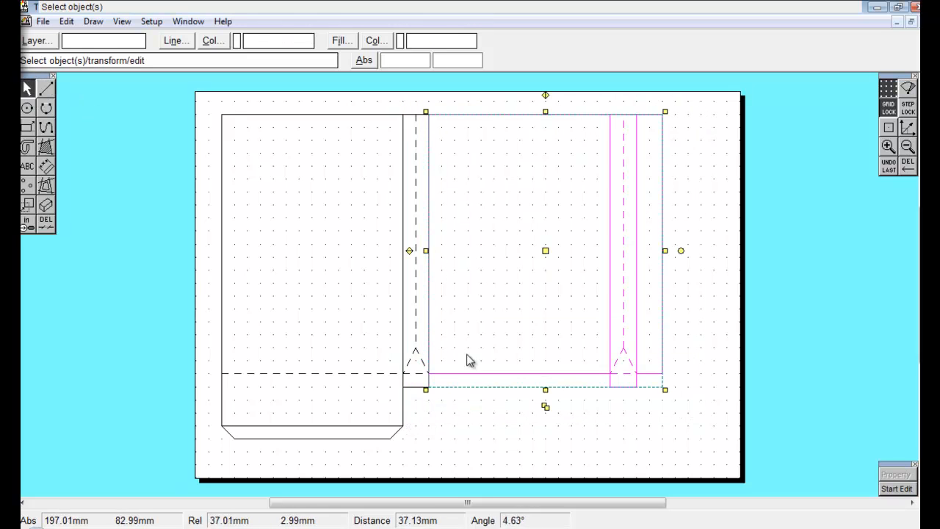
left_click(546, 250)
left_click_drag(611, 247, 611, 248)
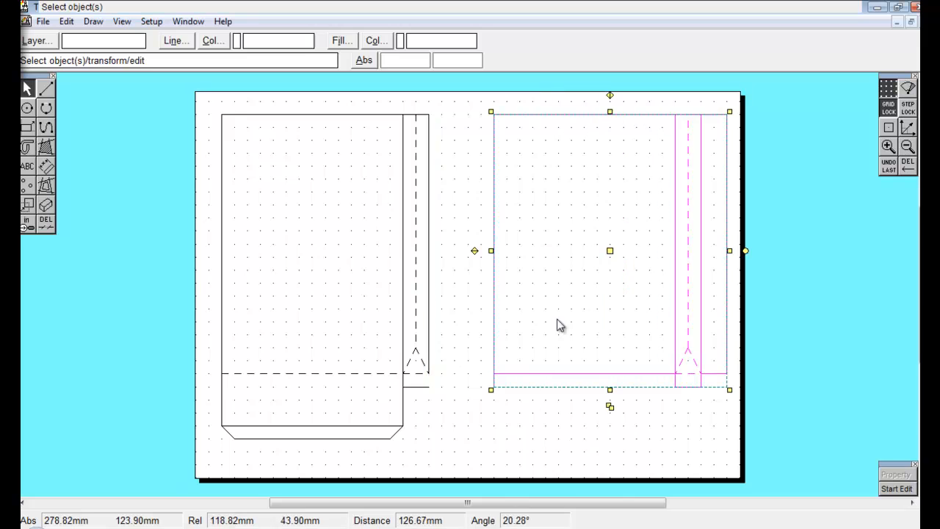
left_click(569, 445)
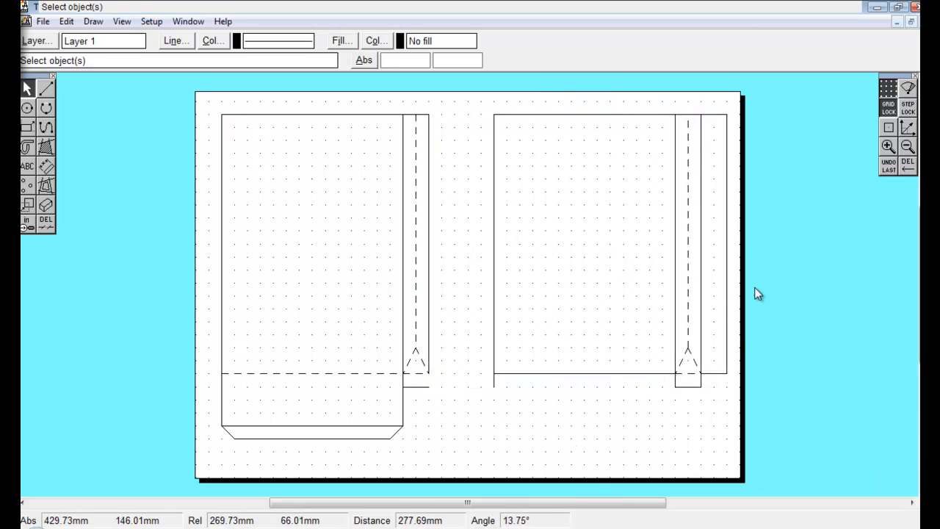
left_click(889, 165)
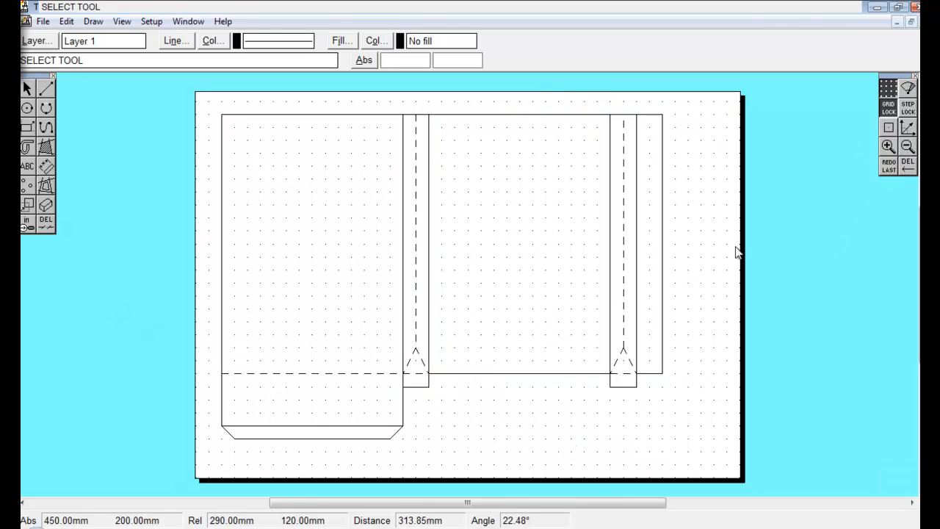
left_click(889, 165)
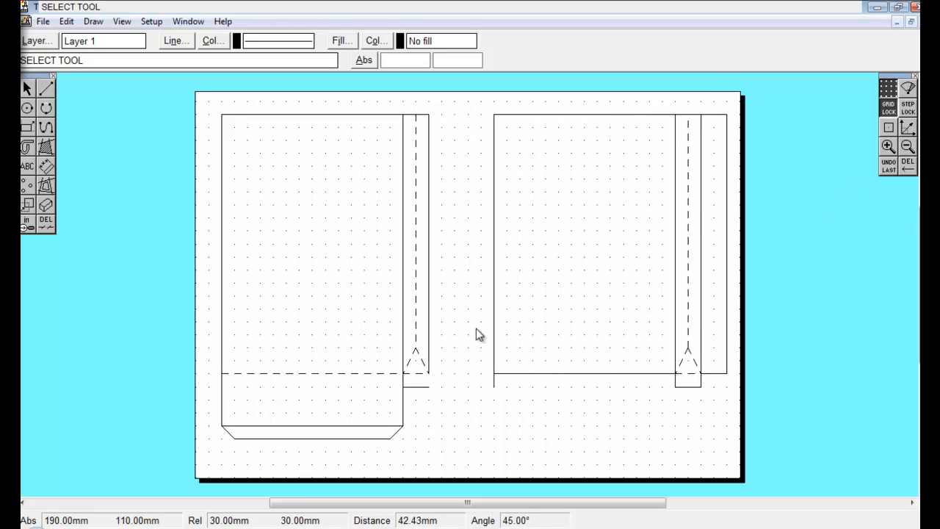
Delete the first strip's dashed fold line and its short bottom tab segments.
left_click(46, 222)
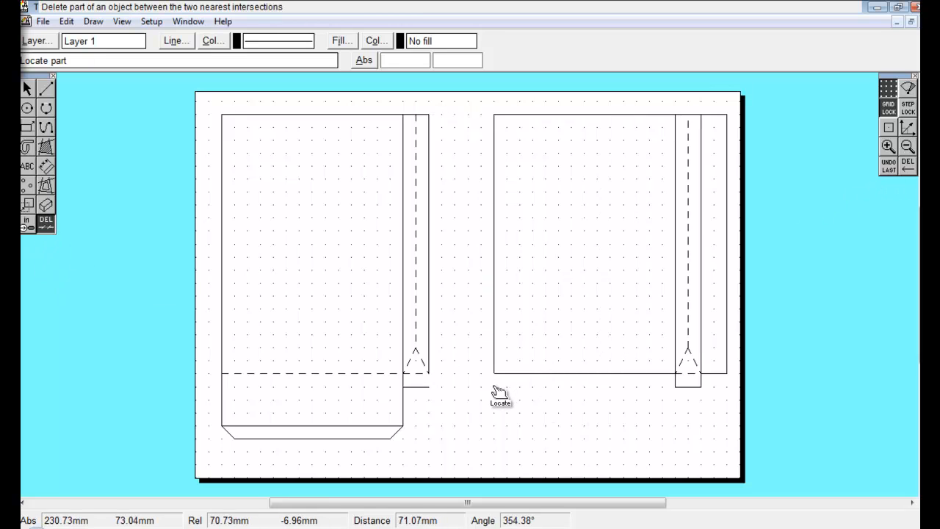
left_click(416, 344)
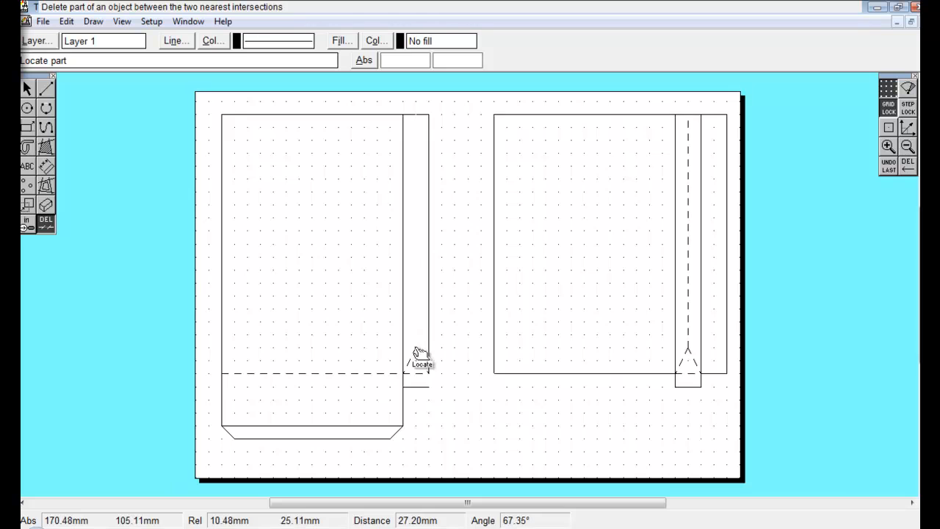
left_click(424, 387)
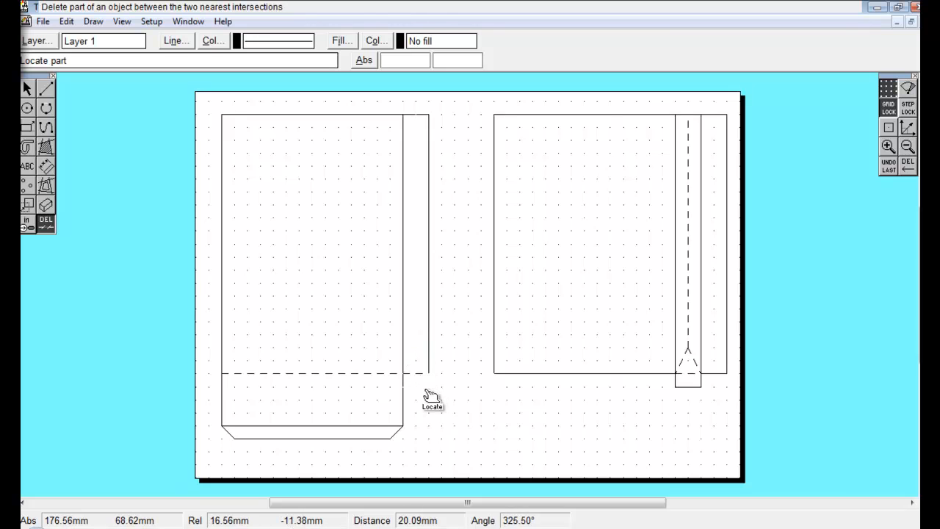
Draw a line extending the first strip's top edge 20 mm and a vertical edge down to the panel bottom.
left_click(45, 88)
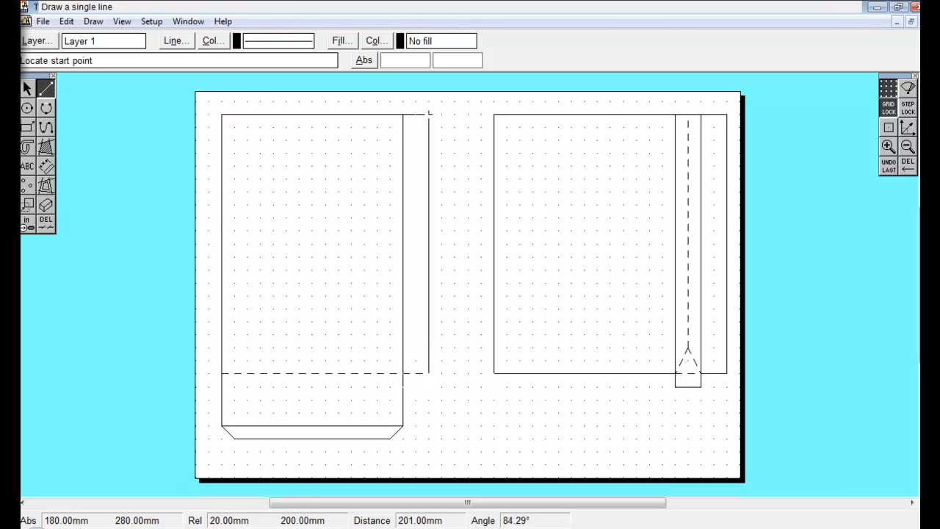
left_click(429, 113)
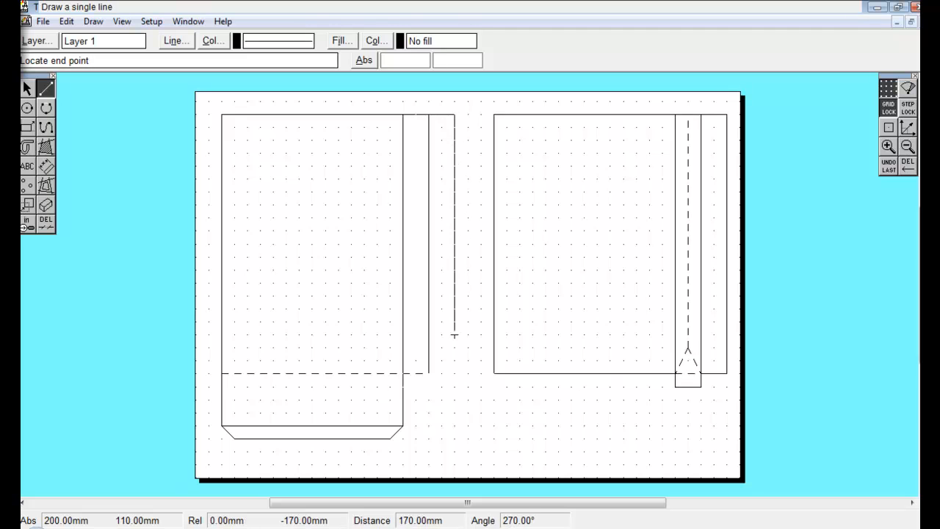
left_click(454, 373)
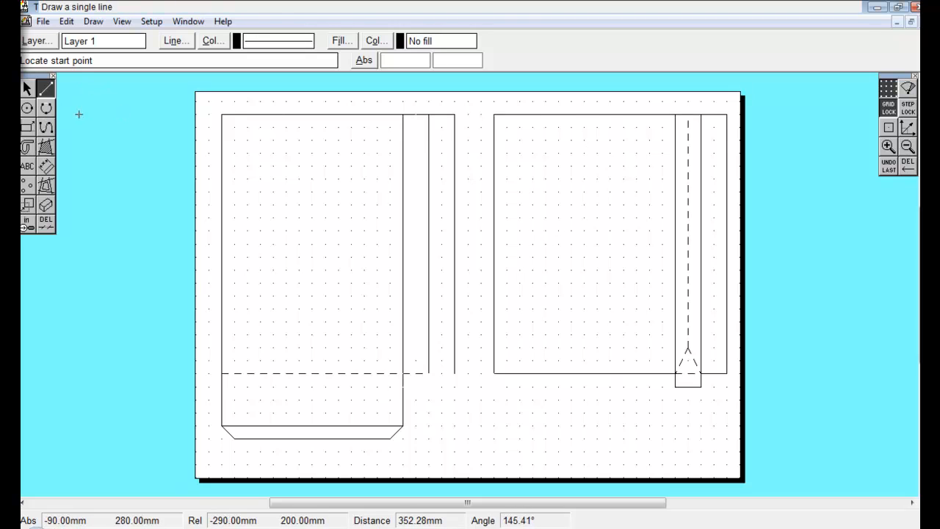
left_click(27, 88)
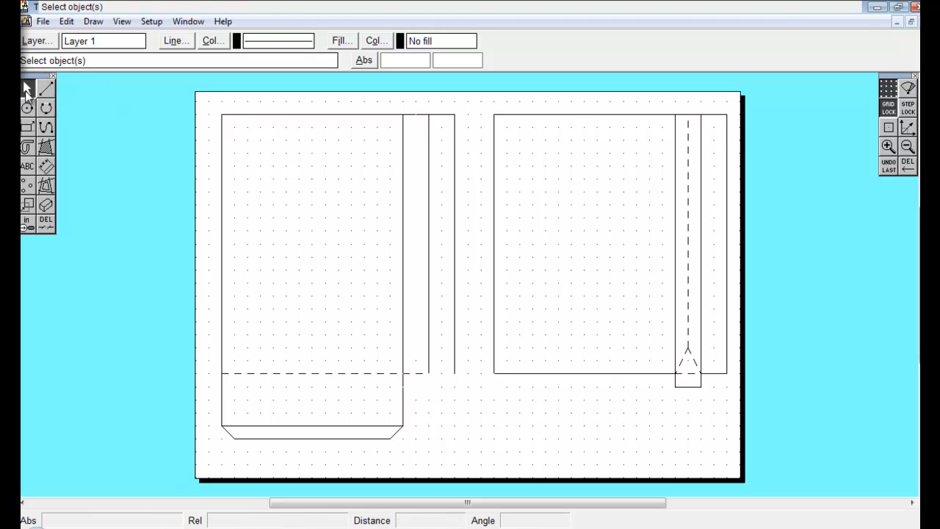
left_click(889, 91)
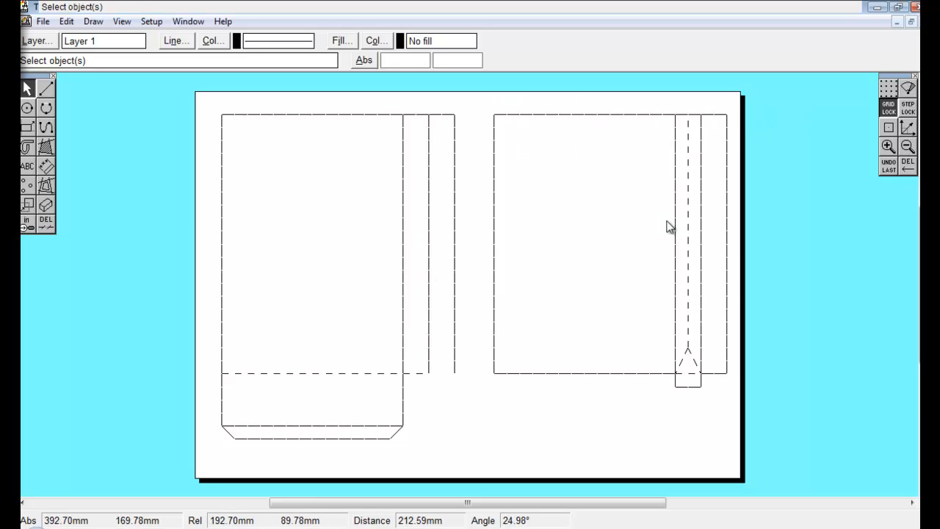
left_click(888, 88)
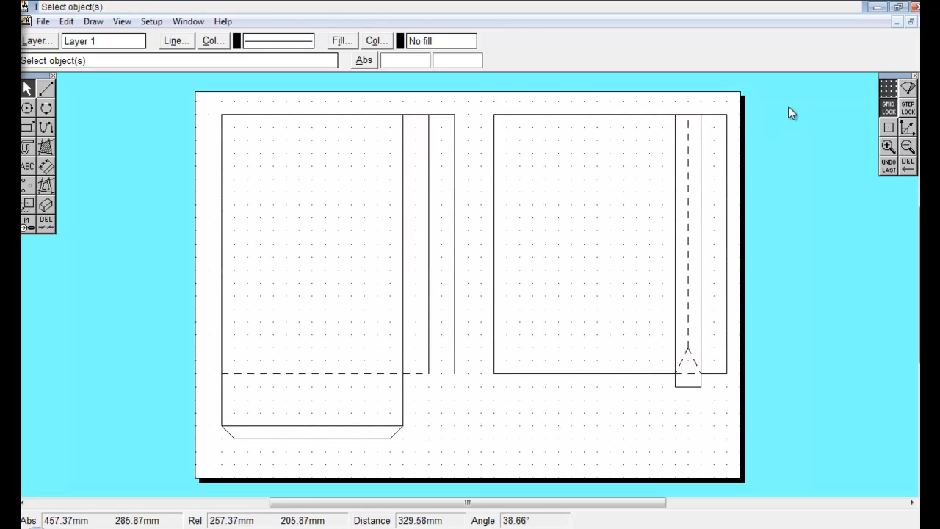
Delete the newly drawn vertical line beside the first strip.
mouse_move(768, 102)
left_mouse_down()
mouse_move(589, 143)
mouse_move(485, 445)
left_mouse_up()
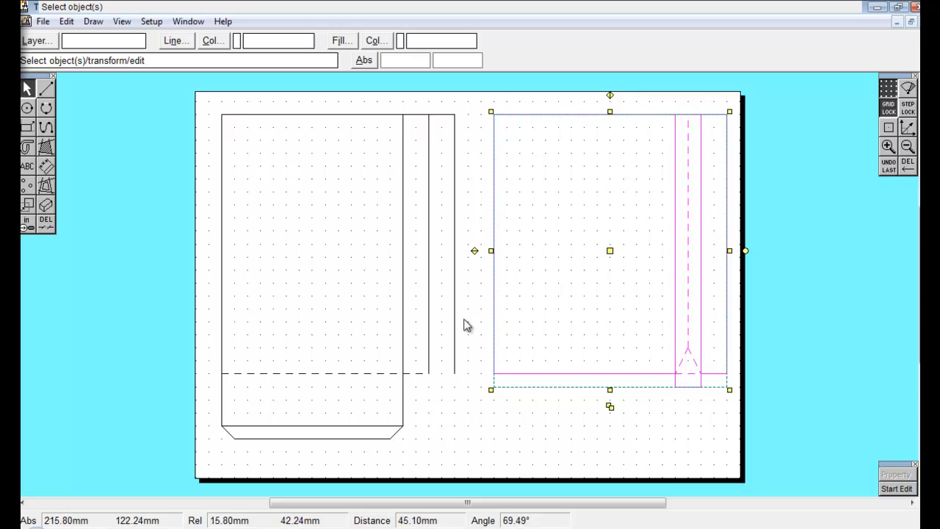
left_click(468, 361)
left_click(456, 353)
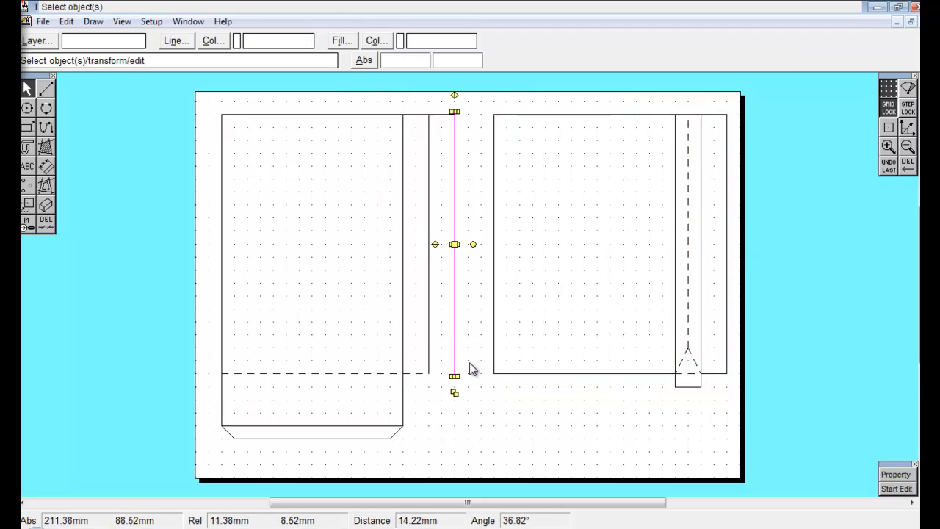
left_click(45, 222)
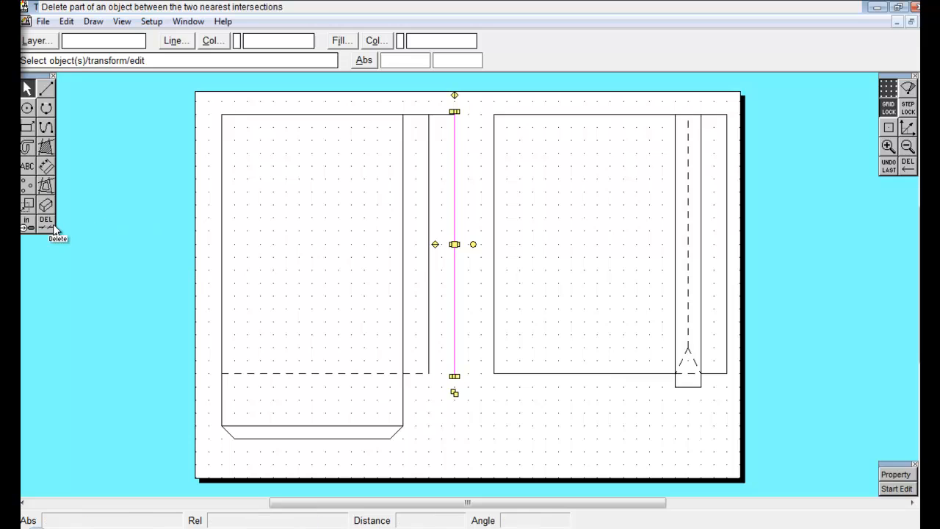
left_click(455, 299)
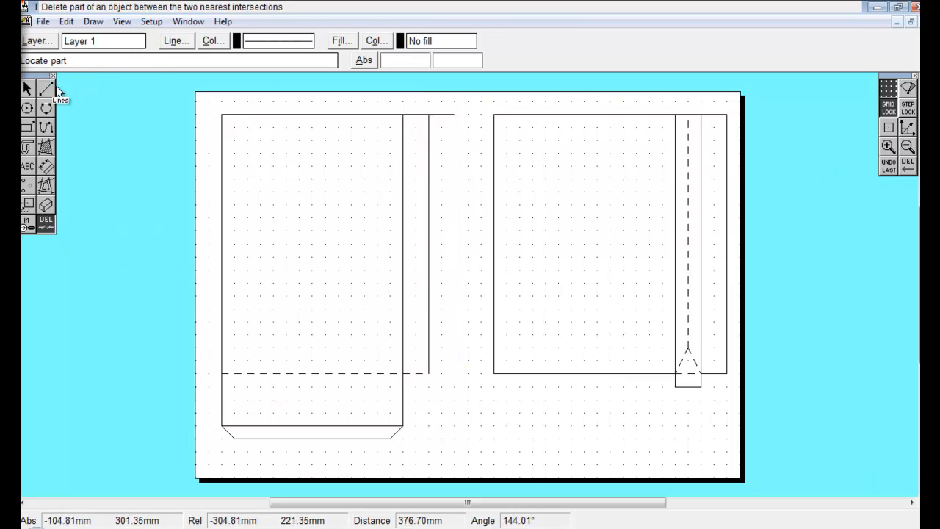
Select the second panel with its strips and move them about 30 mm left to meet the extended top edge.
left_click(27, 89)
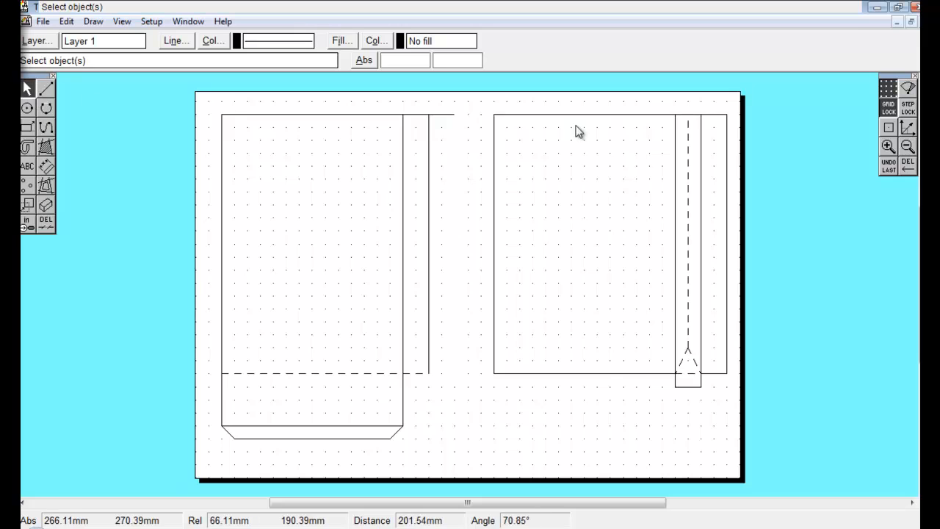
mouse_move(774, 102)
left_mouse_down()
mouse_move(438, 276)
mouse_move(472, 456)
left_mouse_up()
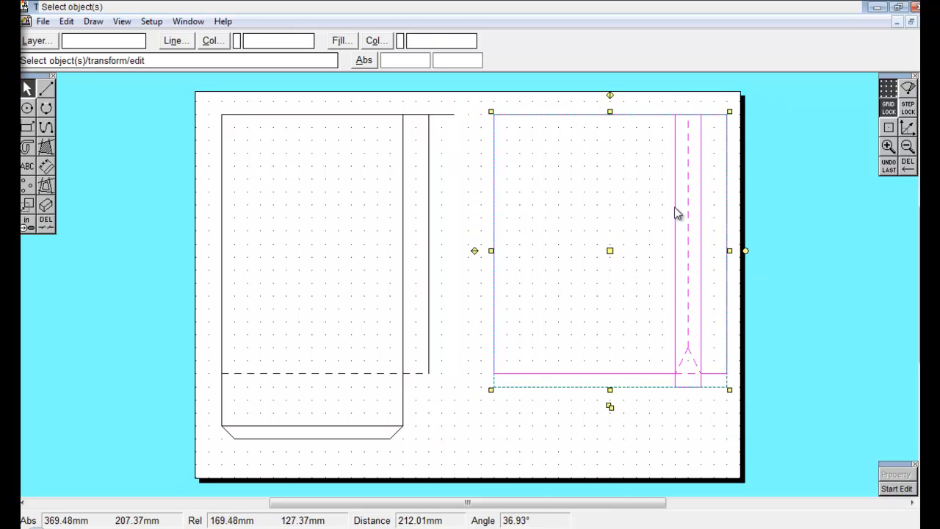
left_click_drag(608, 251, 570, 253)
left_click(529, 432)
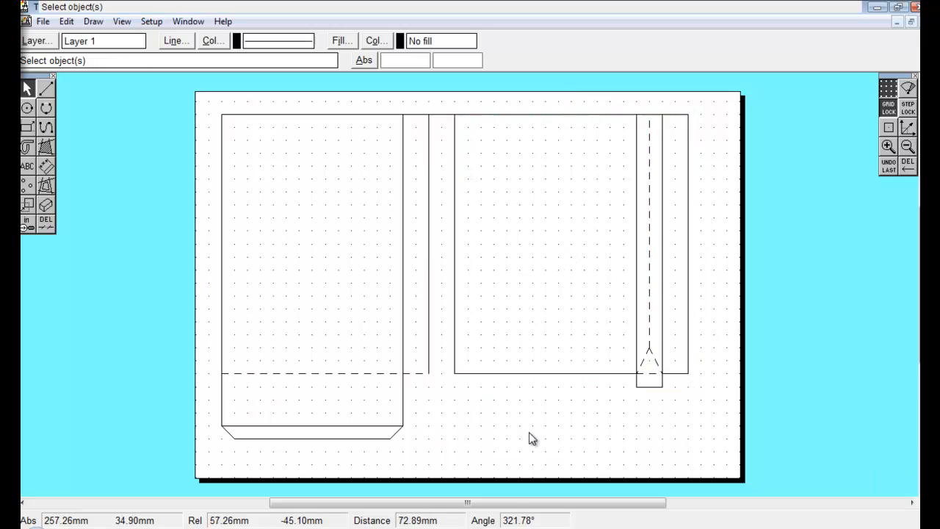
Select the outer right strip and move it 20 mm to the right.
left_click(429, 339)
left_click(372, 352)
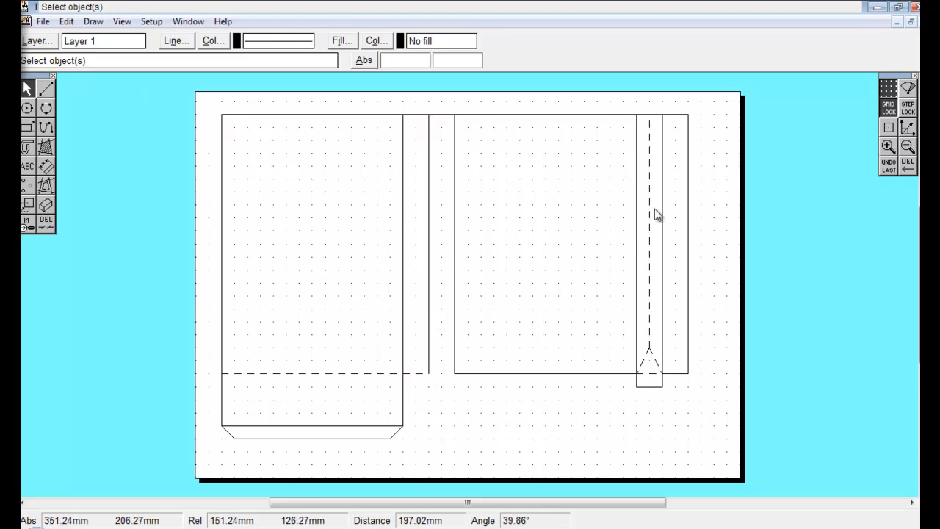
left_click_drag(710, 108, 663, 390)
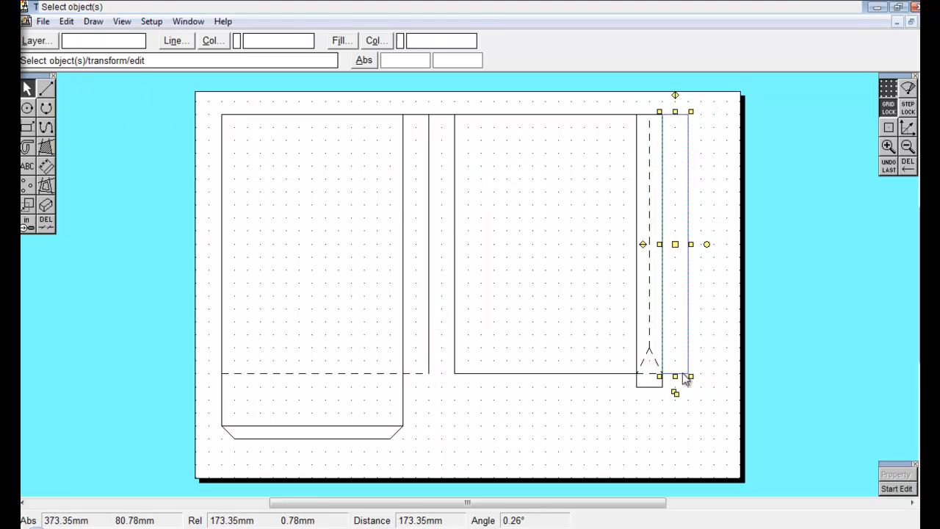
left_click_drag(679, 241, 700, 244)
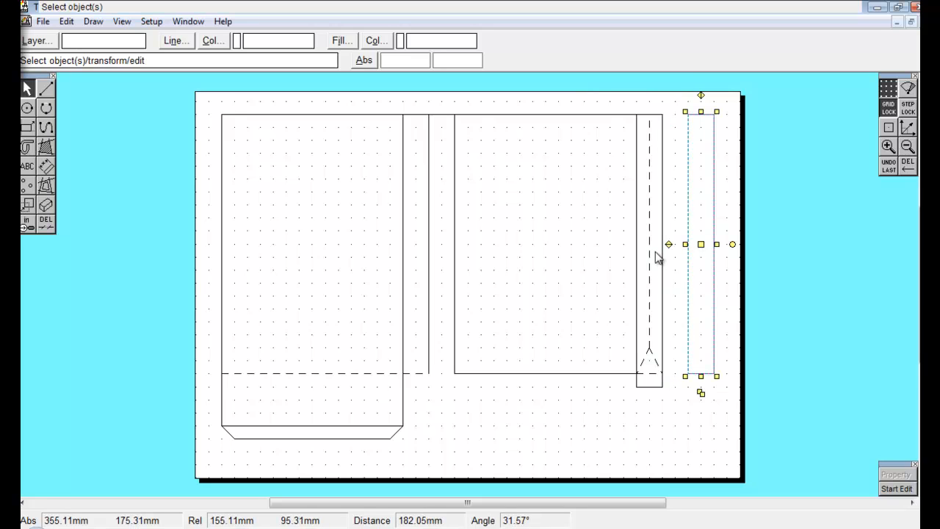
Stretch the tab strip and its bottom edge 20 mm to the right to meet the moved outer strip.
left_click(660, 215)
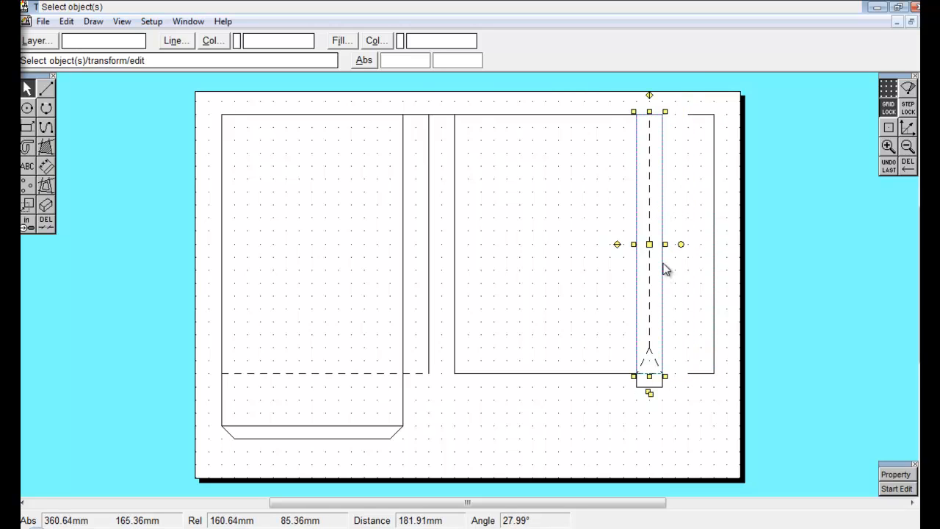
left_click_drag(665, 244, 687, 246)
left_click(659, 393)
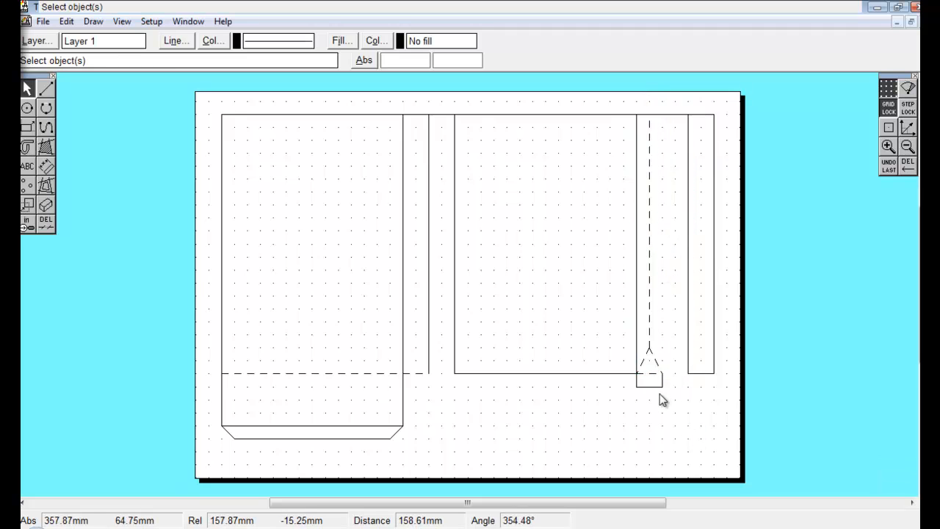
left_click(656, 387)
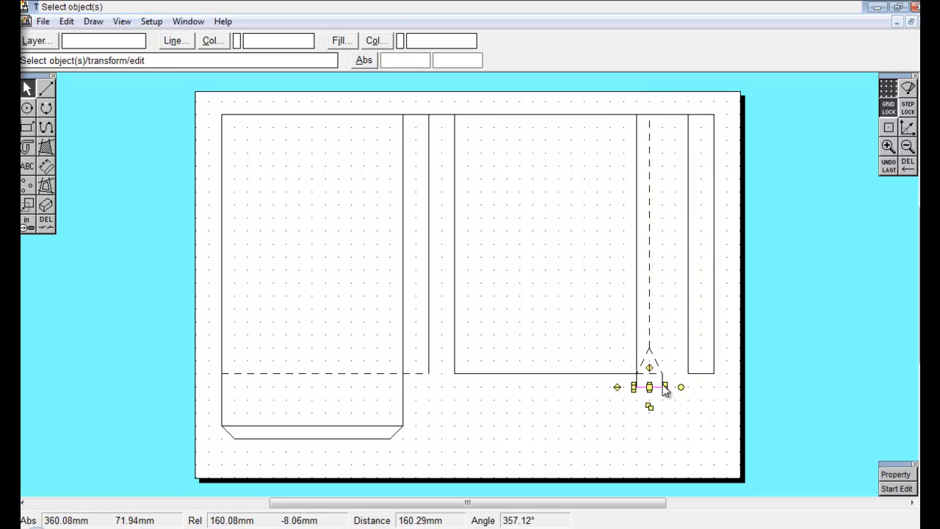
left_click_drag(665, 388, 687, 381)
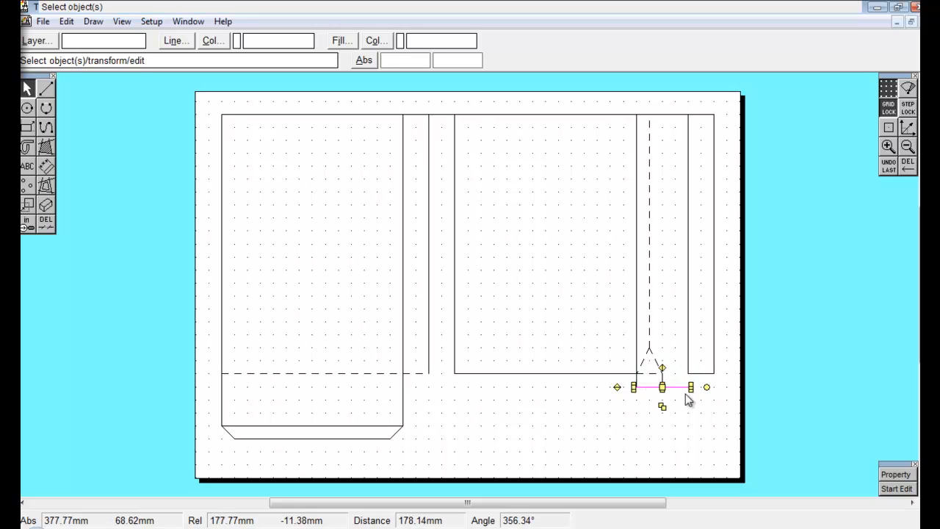
left_click(675, 427)
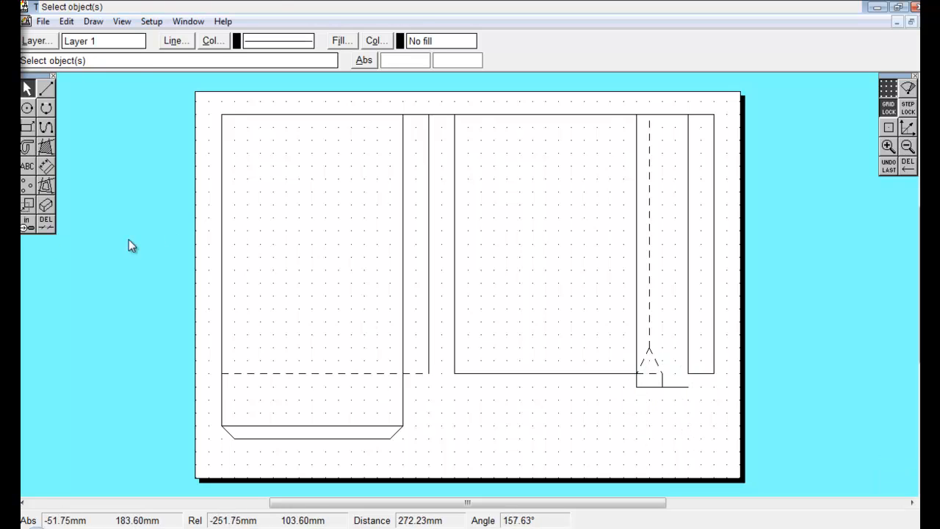
Delete the right strip's dashed fold line and the first strip's vertical right edge.
left_click(46, 222)
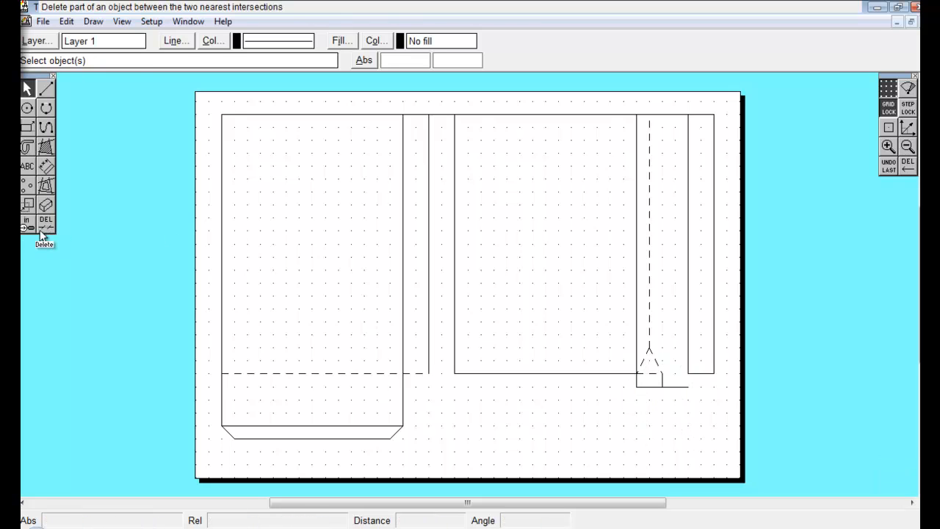
left_click(656, 356)
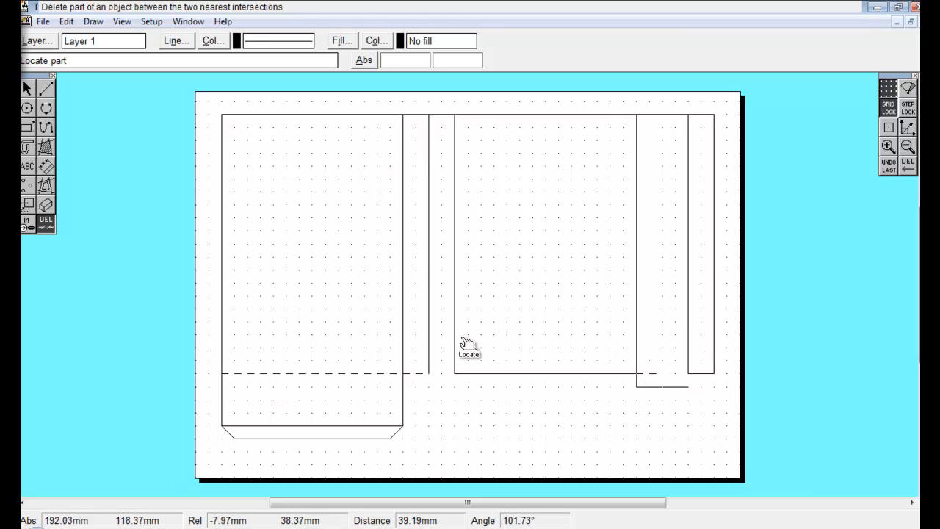
left_click(430, 352)
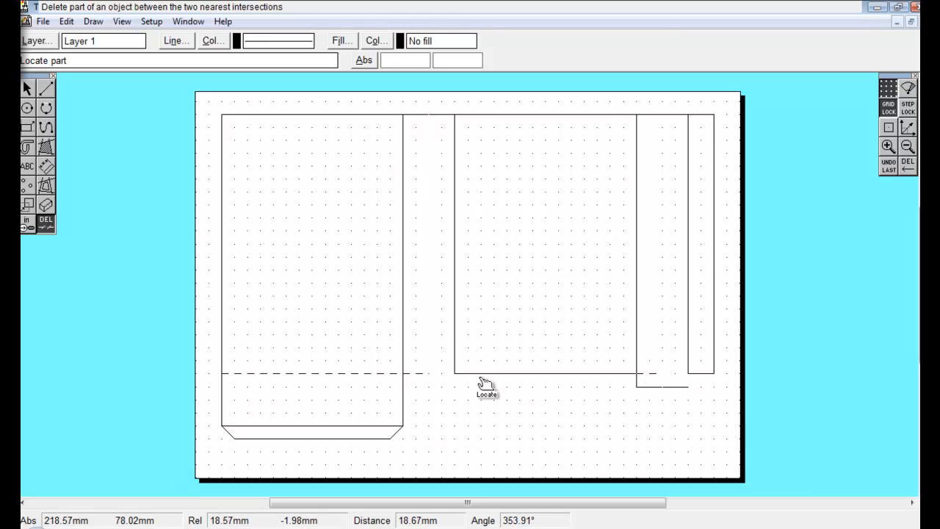
Draw the angled side lines of both tab strips running from their bottom edges up to the fold line.
left_click(45, 88)
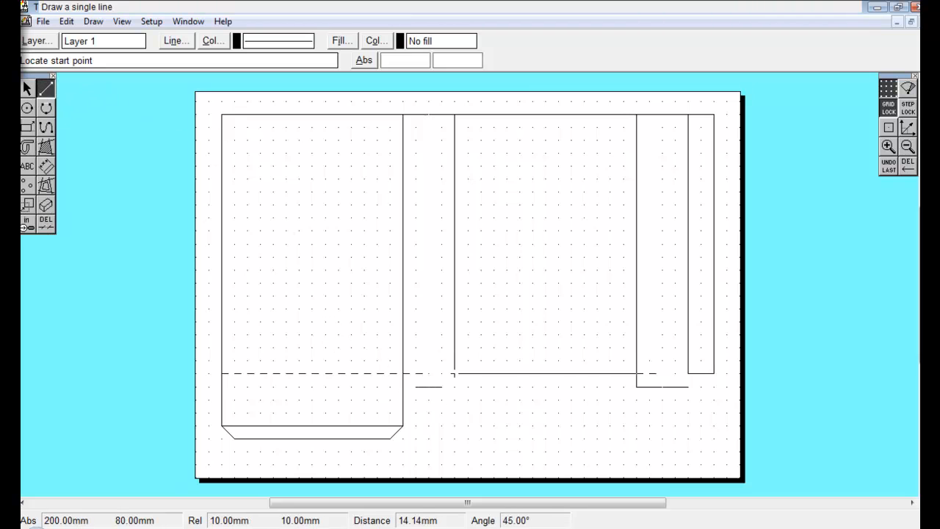
left_click(415, 386)
left_click(402, 373)
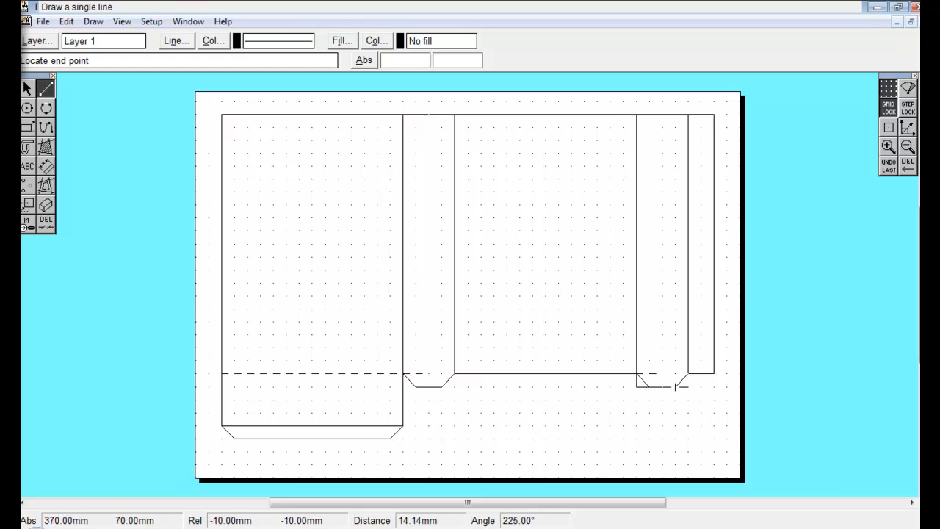
left_click(675, 386)
Trim away the overhanging ends of the tab strips' bottom edges beyond the angled sides.
left_click(46, 223)
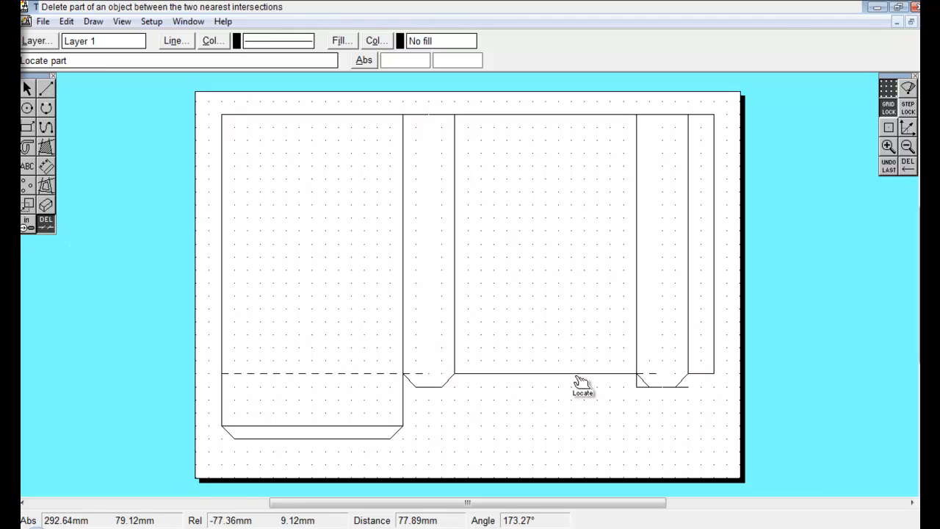
left_click(637, 383)
left_click(640, 387)
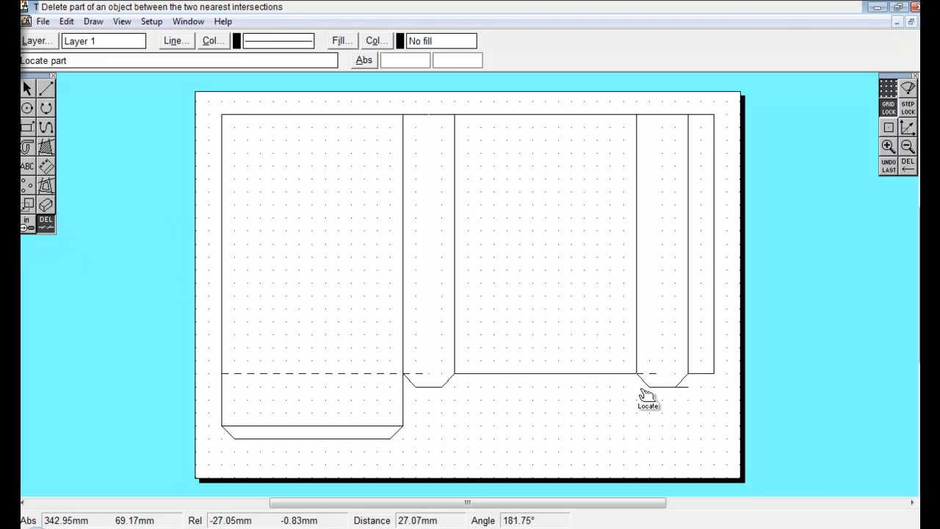
left_click(683, 387)
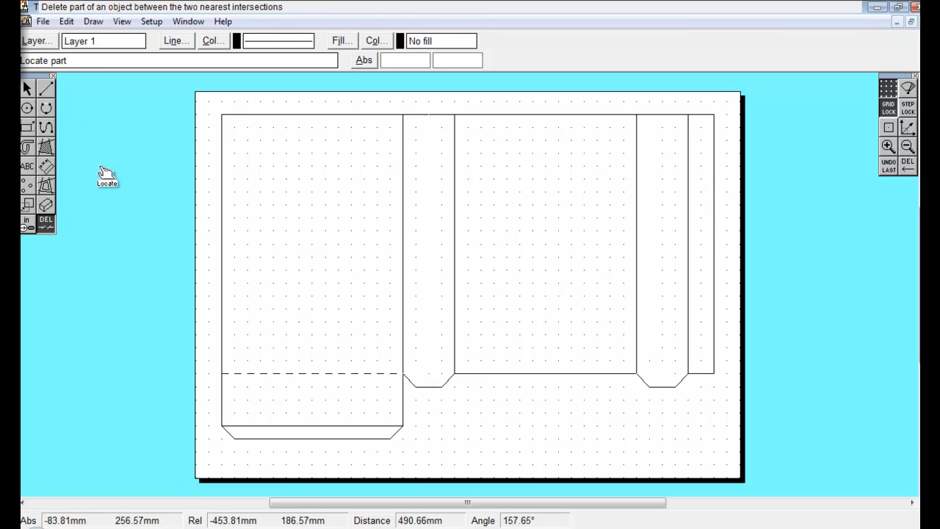
Select the vertical fold lines between the panels and strips and change their line colour to red.
left_click(45, 89)
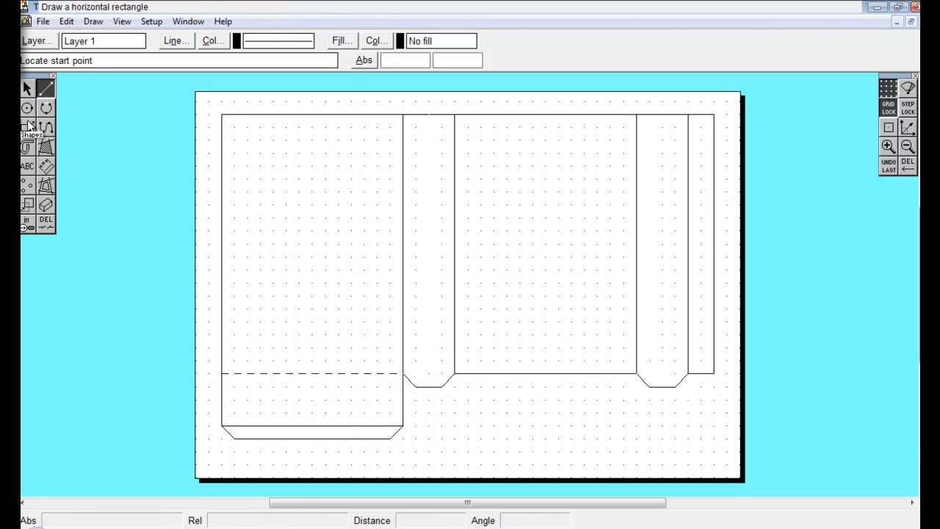
left_click(27, 88)
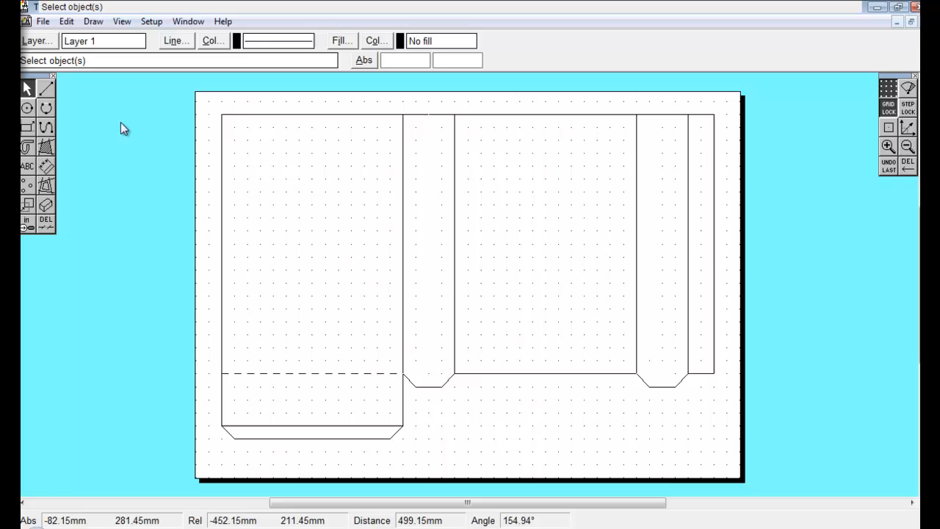
left_click(402, 286)
left_click(454, 292, "shift")
left_click(637, 330, "shift")
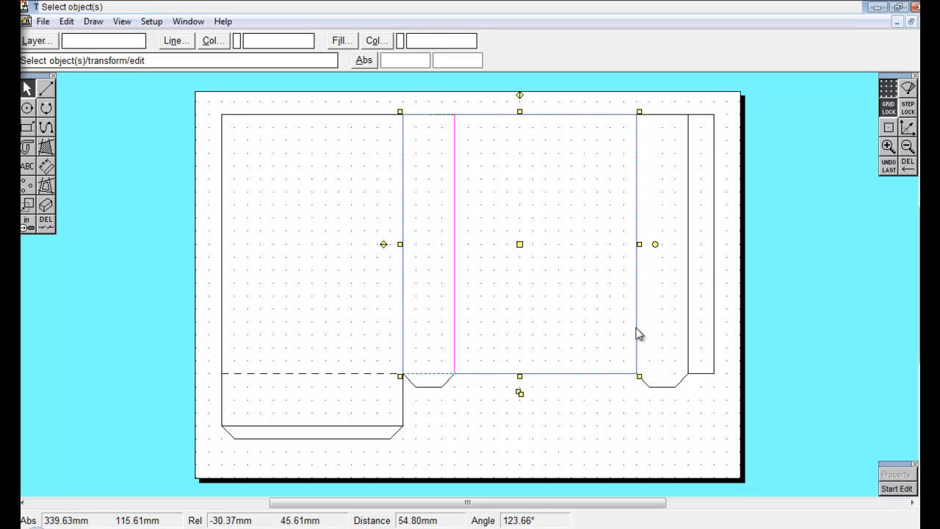
left_click(689, 332, "shift")
left_click(690, 334, "shift")
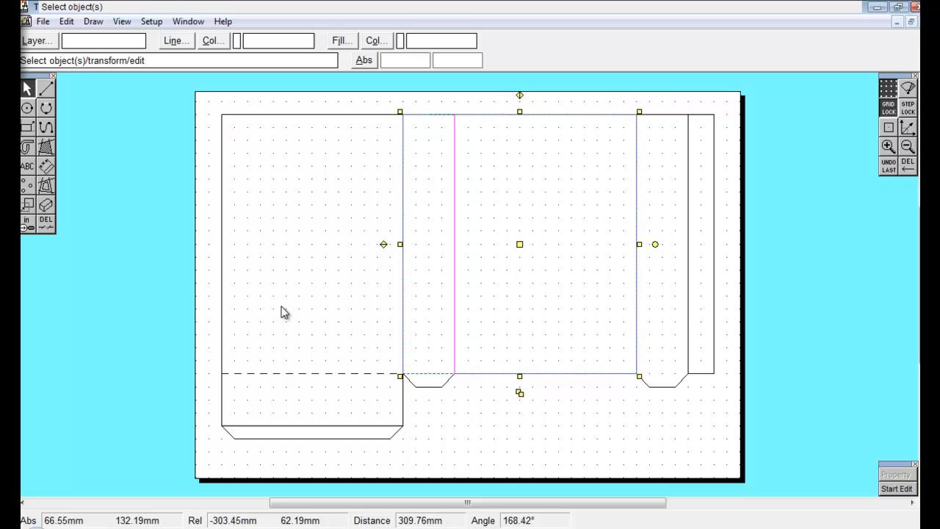
left_click(691, 348, "shift")
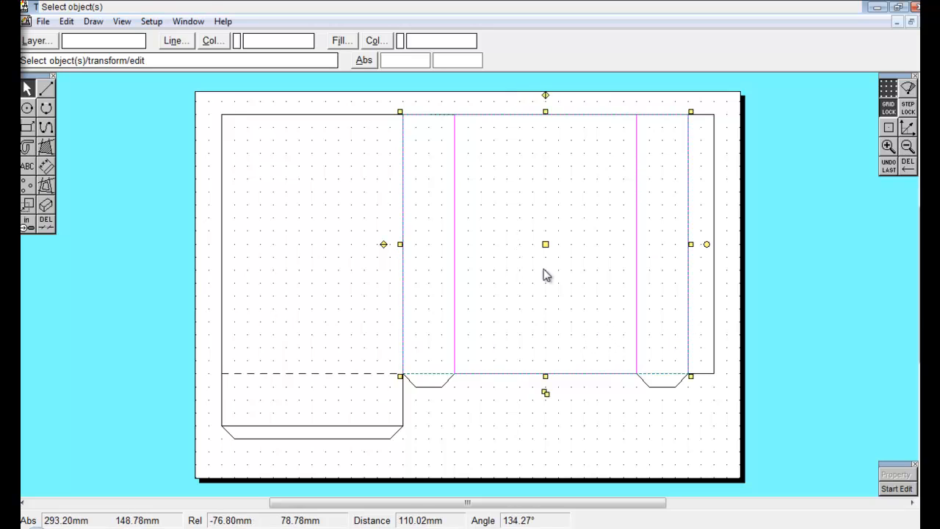
left_click(221, 44)
left_click(323, 205)
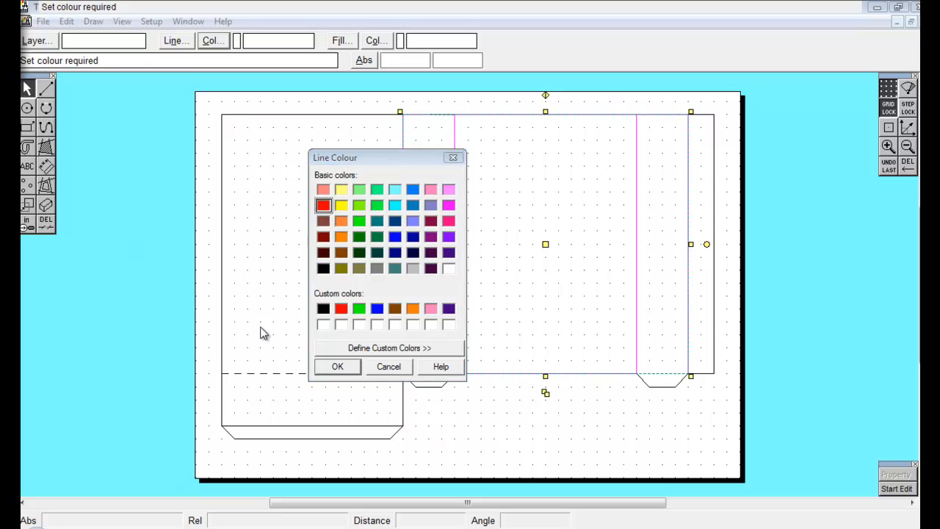
left_click(335, 366)
left_click(507, 435)
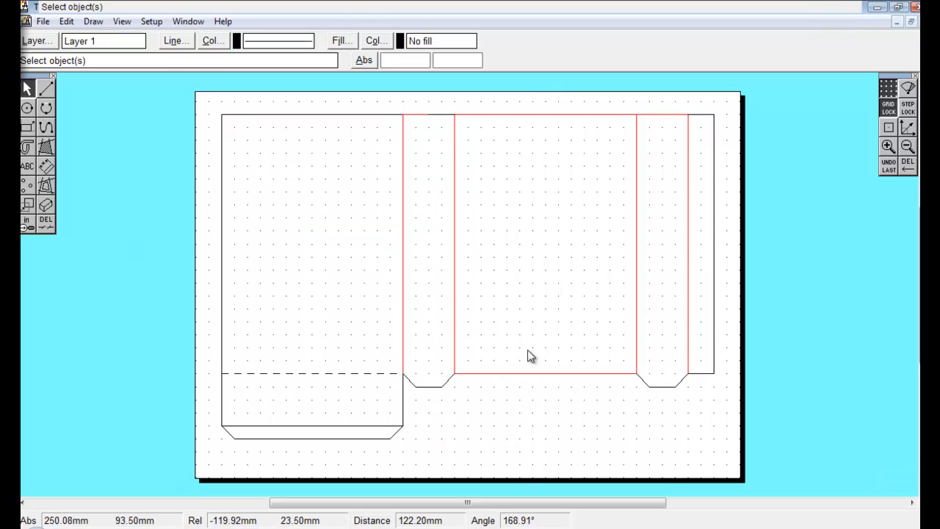
Delete the red top edges above the strips and second panel and its red bottom edge.
left_click(45, 223)
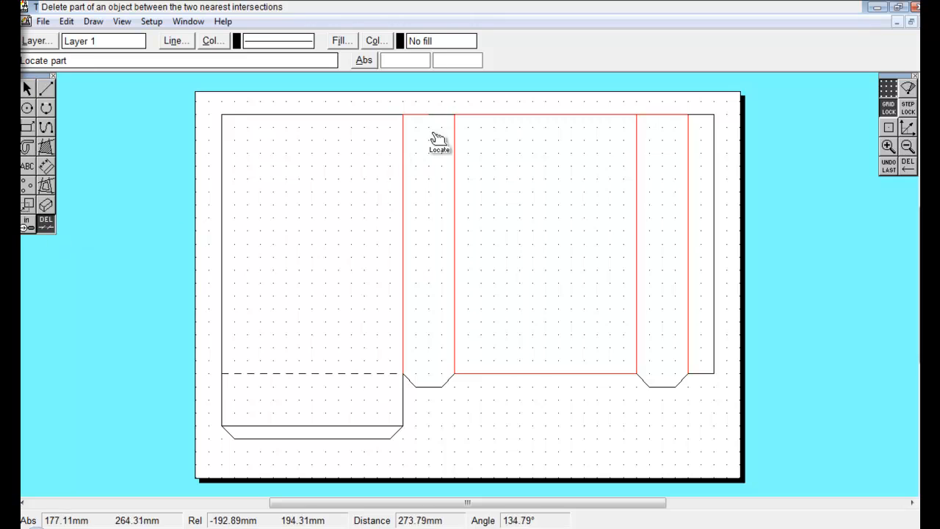
left_click(437, 124)
left_click(558, 132)
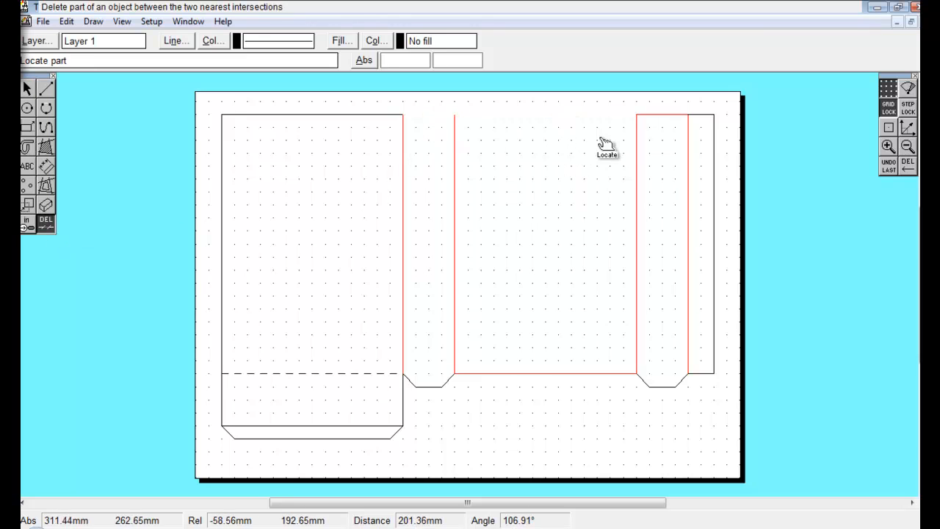
left_click(656, 126)
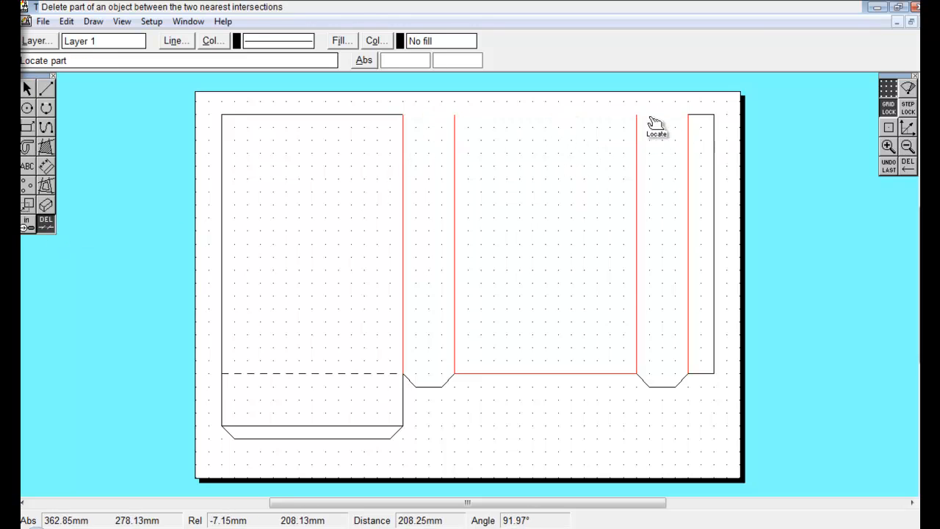
left_click(529, 376)
Redraw the top edge across the second panel and strips, and draw chamfer lines at the outer strip's corners.
left_click(46, 88)
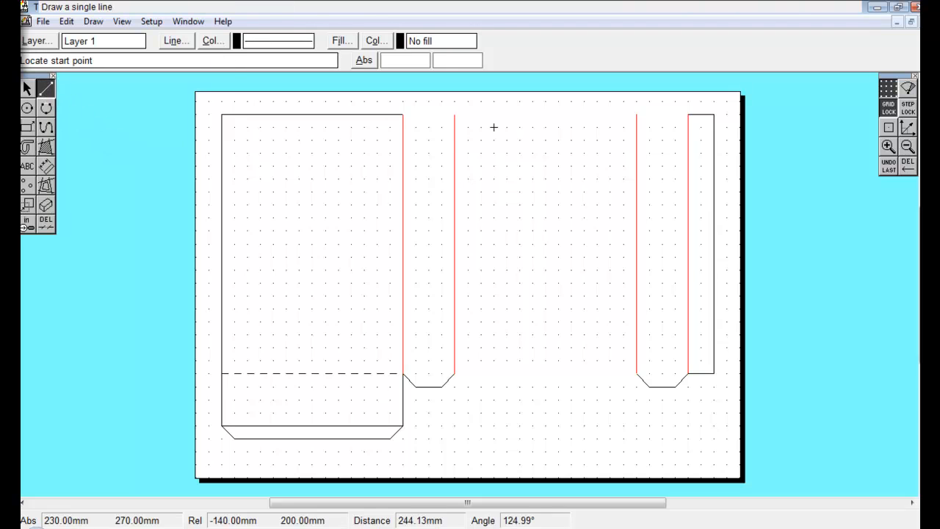
left_click(455, 114)
left_click(688, 113)
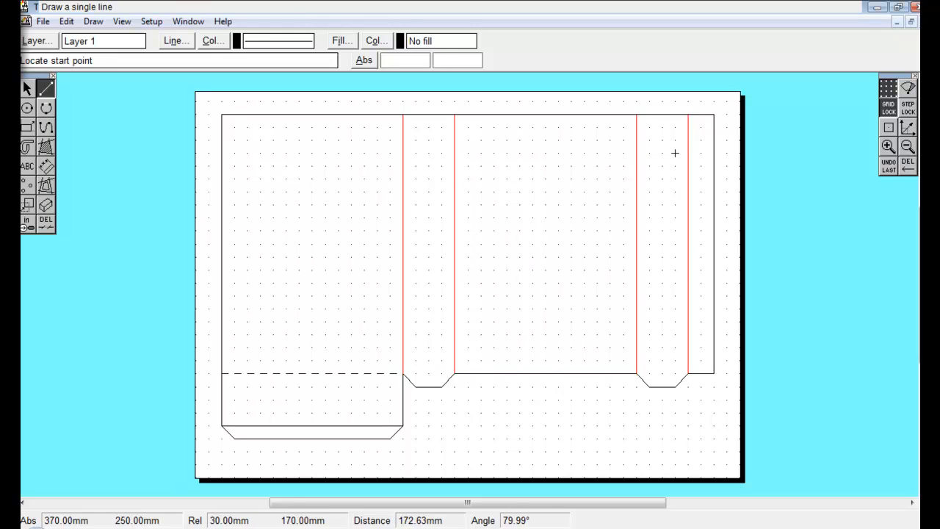
left_click(700, 114)
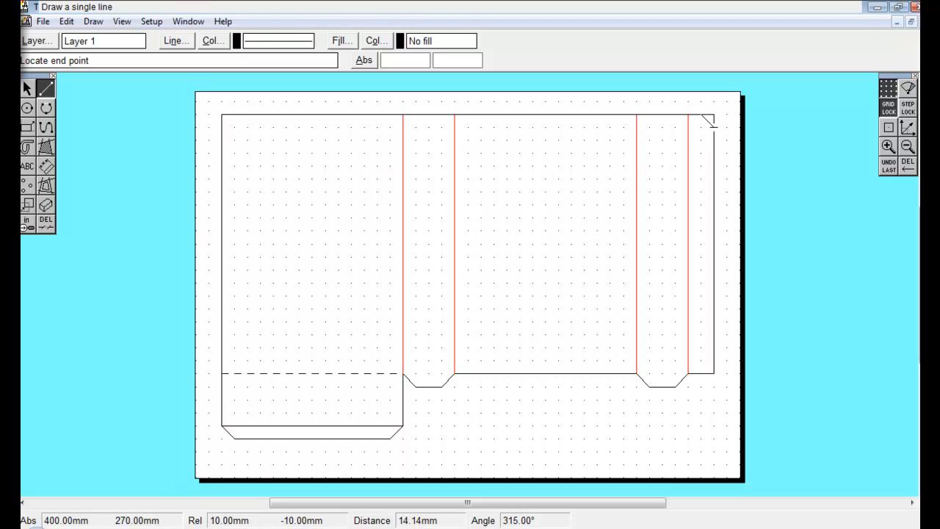
left_click(701, 373)
left_click(713, 361)
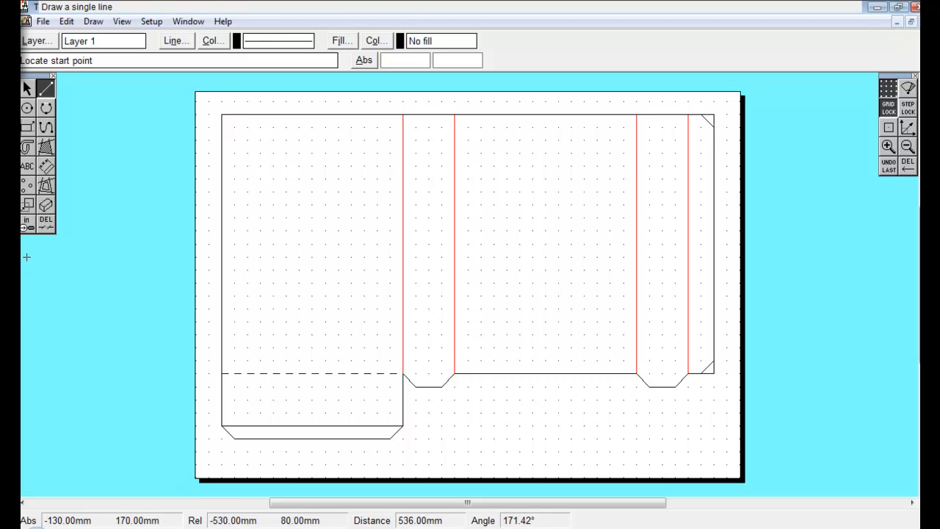
Trim the outer strip's top and bottom corners back to the chamfer lines.
left_click(46, 222)
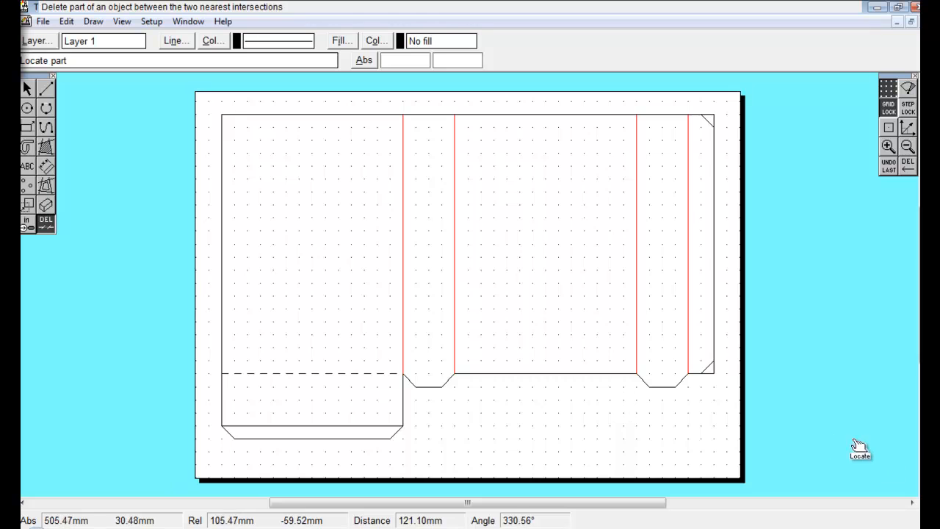
left_click(708, 373)
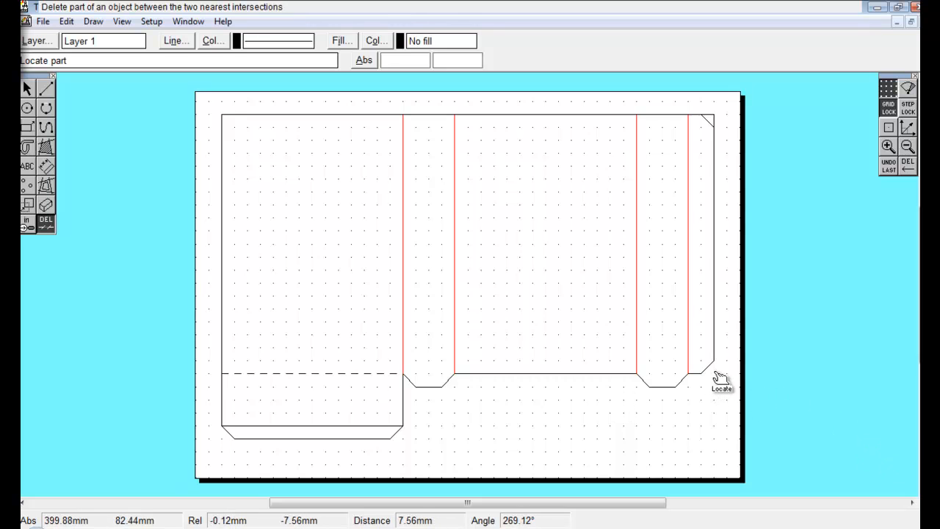
left_click(714, 121)
left_click(707, 114)
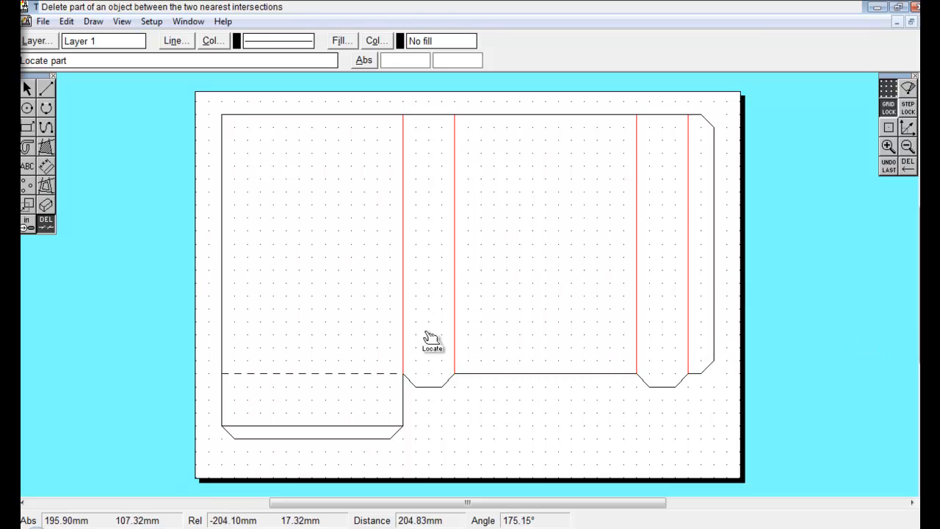
Switch to a dashed line style and draw dashed fold lines across the tops of both tab strips.
left_click(45, 88)
left_click(180, 41)
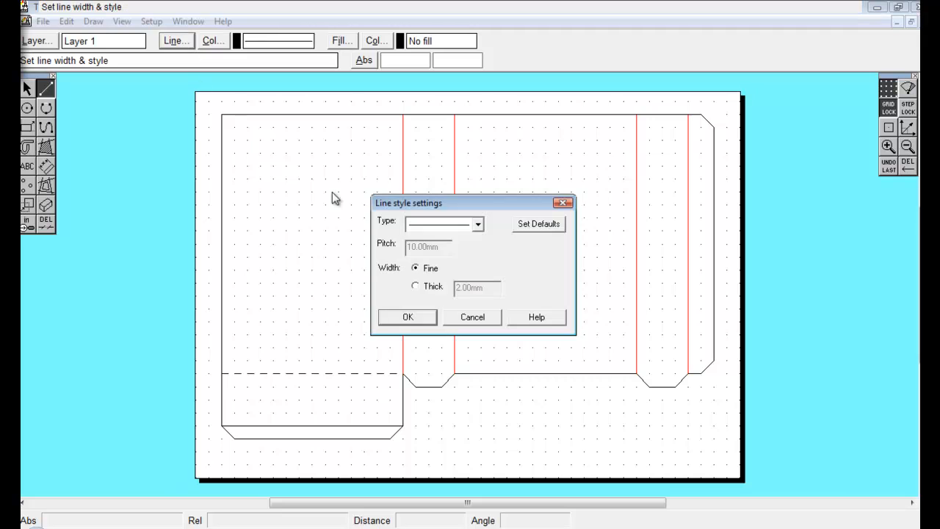
left_click(477, 229)
left_click(445, 262)
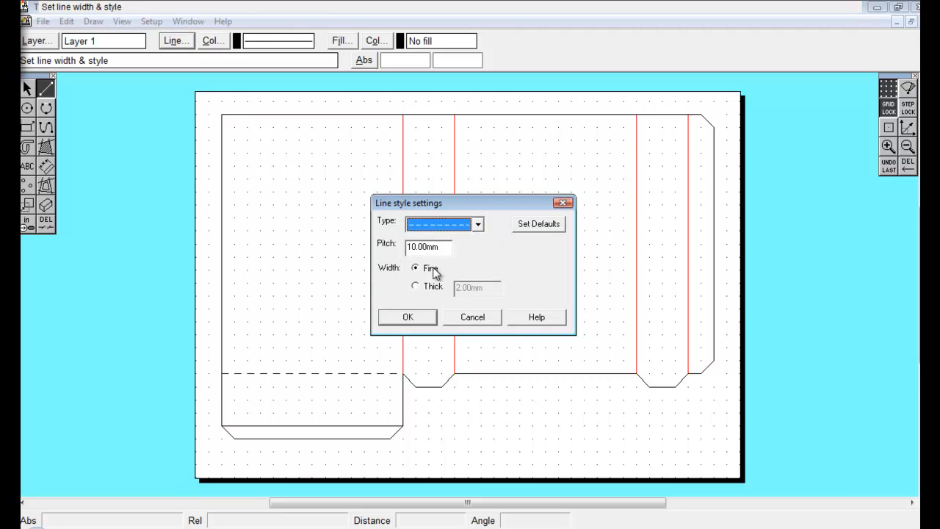
left_click(413, 318)
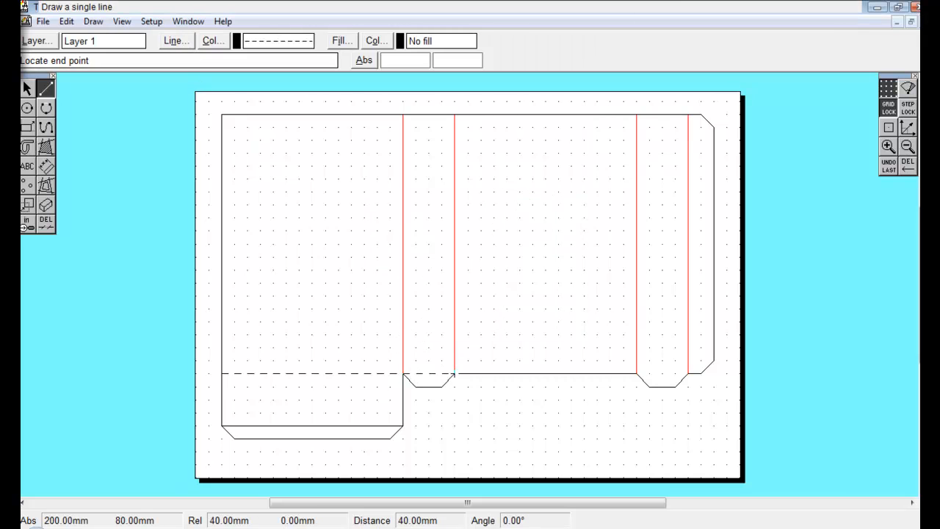
left_click(637, 374)
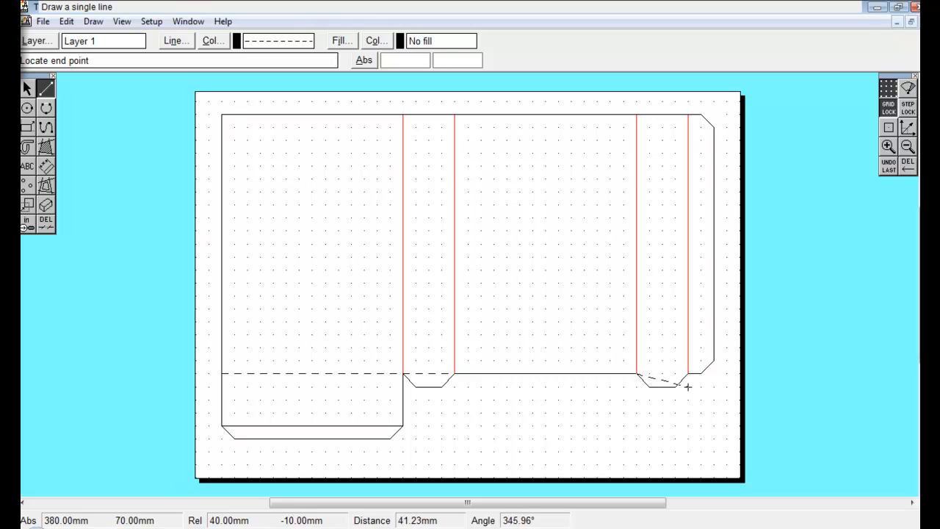
left_click(688, 373)
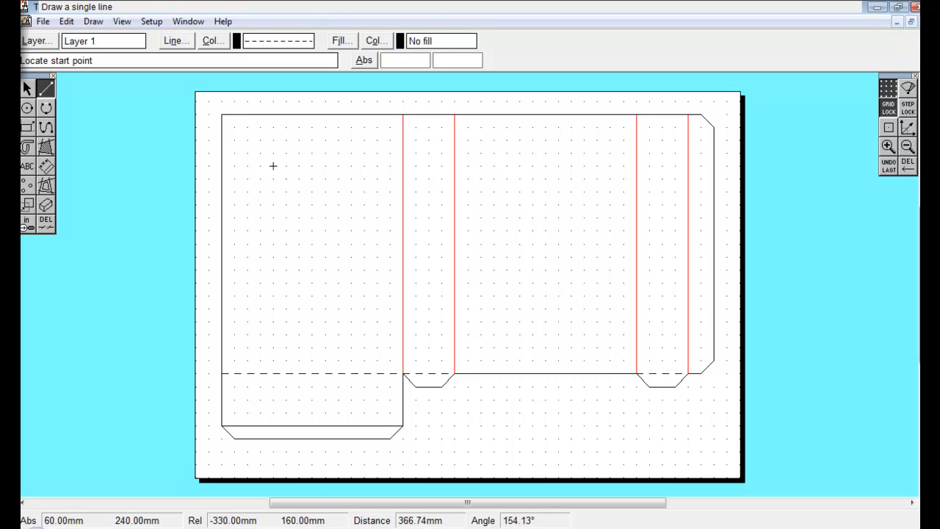
Restore a solid line style and draw a circle of radius 1.5 mm near the first panel's top-left corner.
left_click(28, 109)
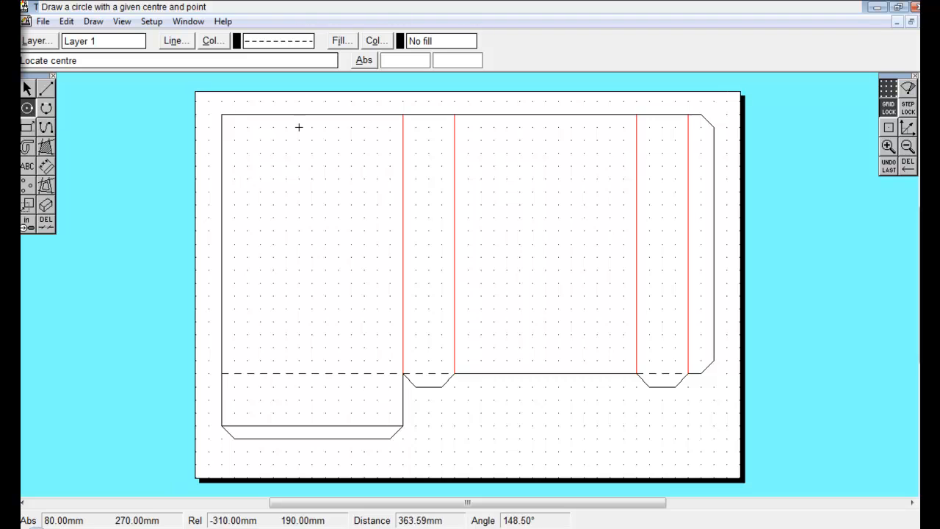
left_click(179, 40)
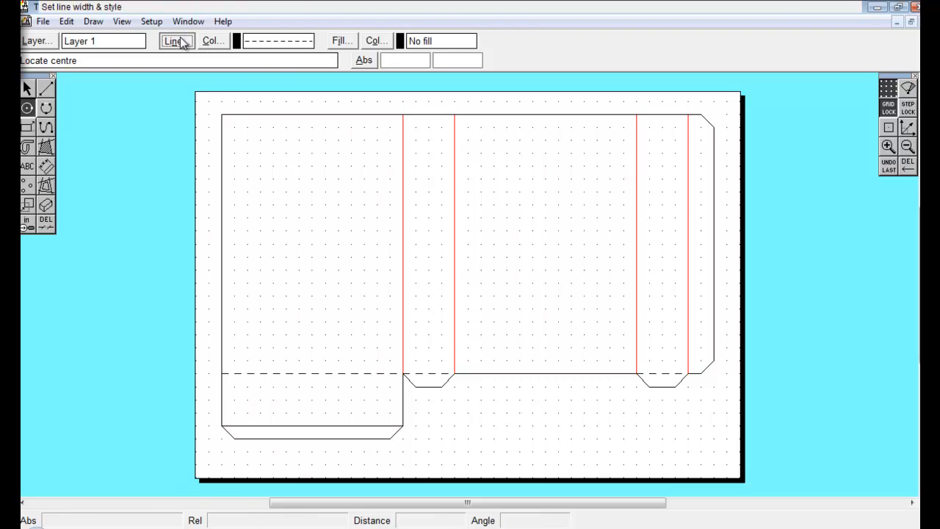
left_click(477, 224)
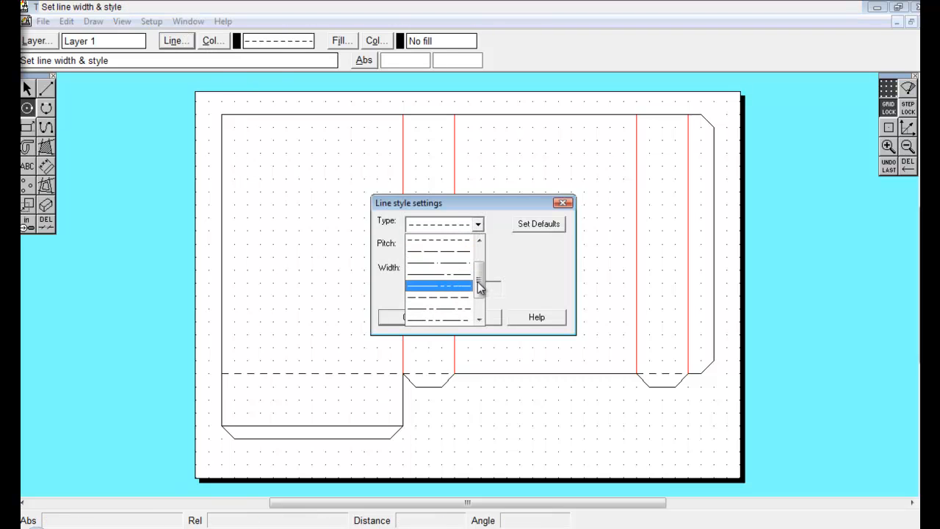
left_click_drag(478, 279, 430, 243)
left_click(432, 257)
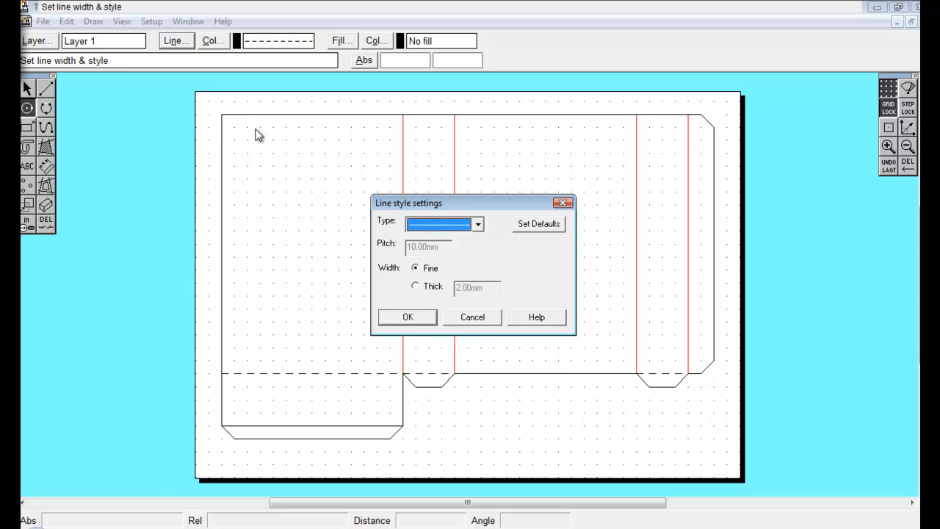
left_click(418, 319)
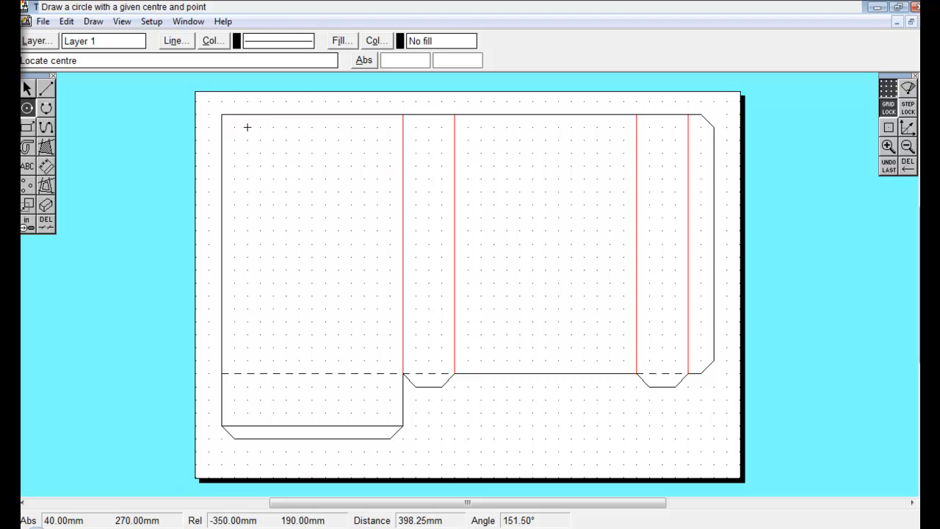
left_click_drag(27, 108, 73, 111)
left_click_drag(498, 234, 330, 241)
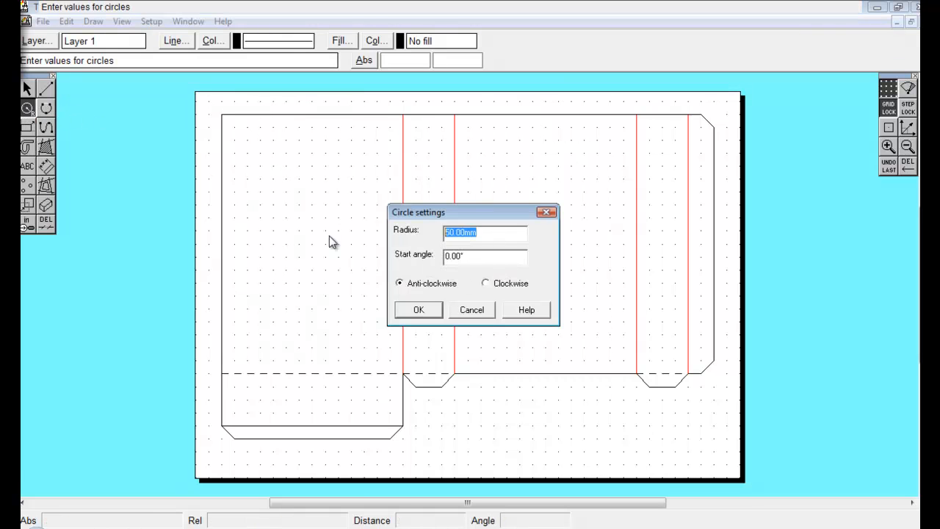
key("BackSpace")
type("1.5")
left_click(418, 311)
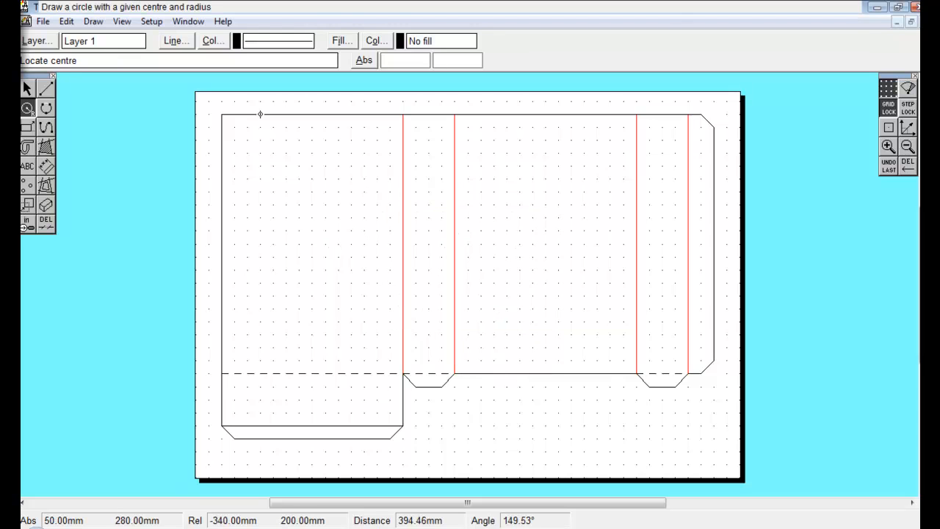
left_click(248, 127)
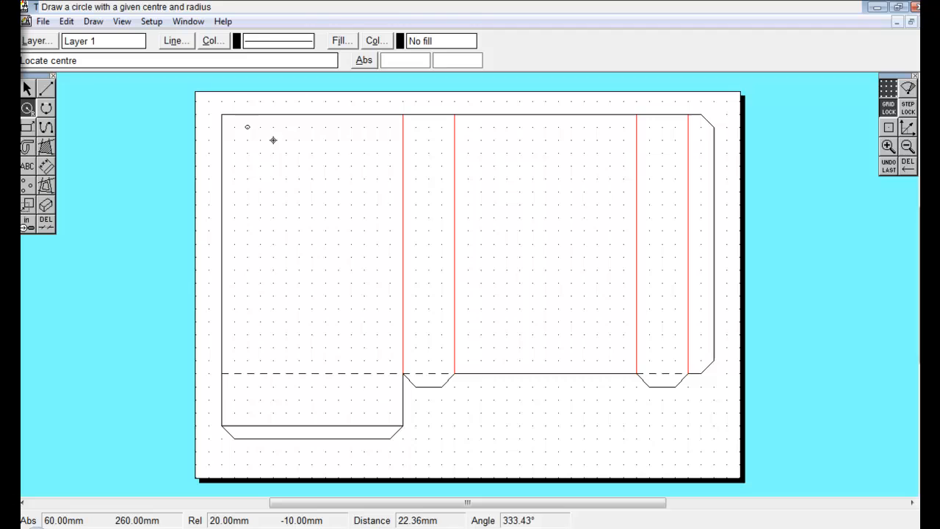
Place three more 1.5 mm circles along the top of both panels, level with the first one.
left_click(377, 127)
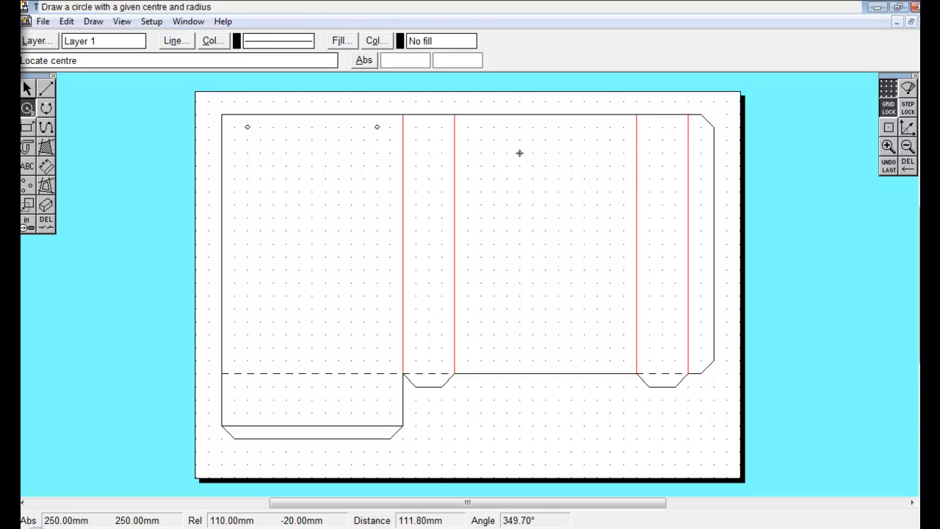
left_click(480, 127)
left_click(609, 127)
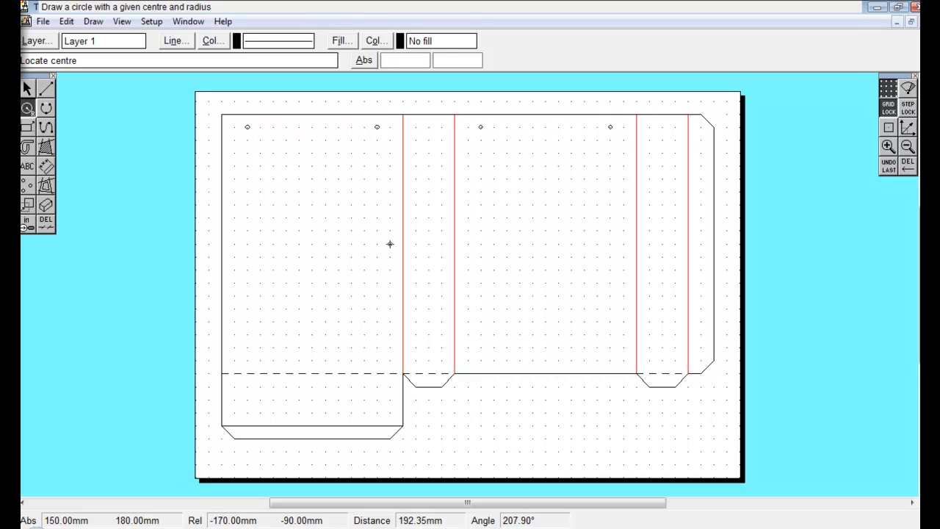
Switch to a dashed line style and draw a vertical centre fold with two diagonal folds down the first tab strip.
left_click(45, 88)
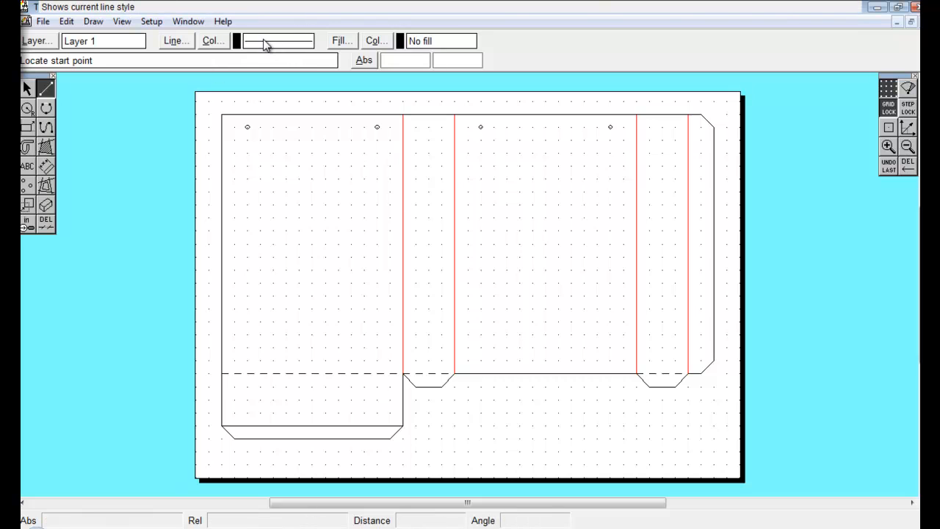
left_click(184, 41)
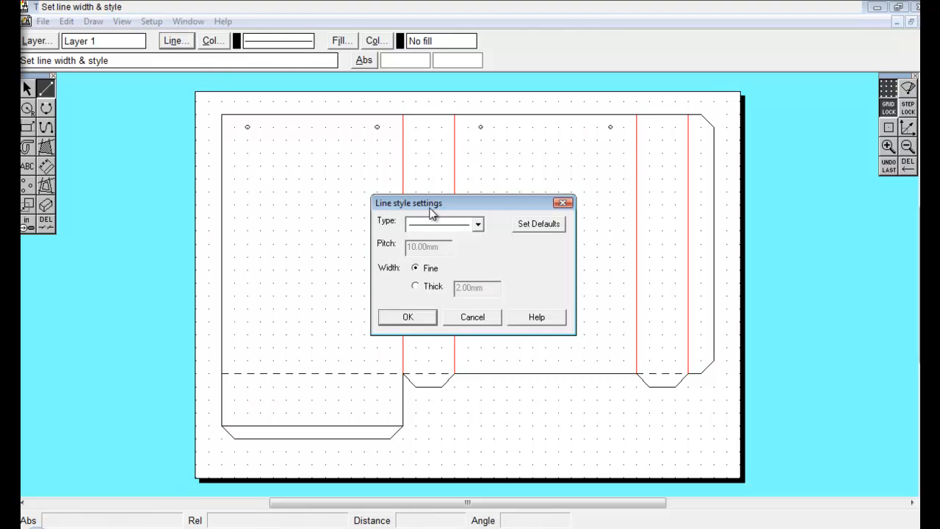
left_click(478, 224)
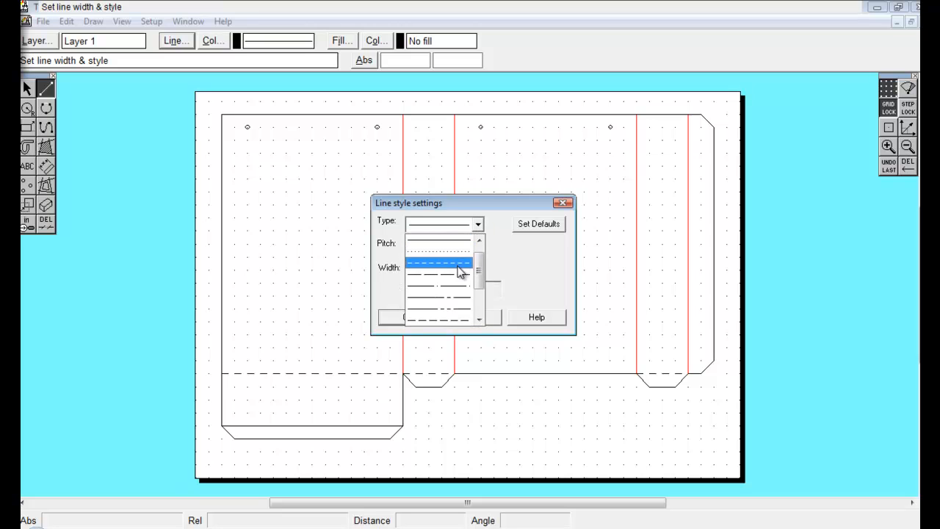
left_click(461, 263)
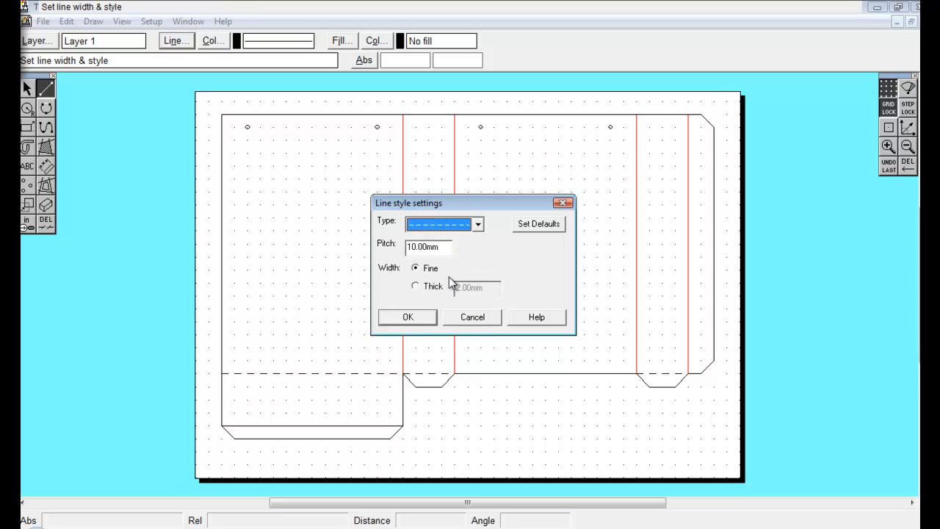
left_click(423, 323)
left_click(429, 115)
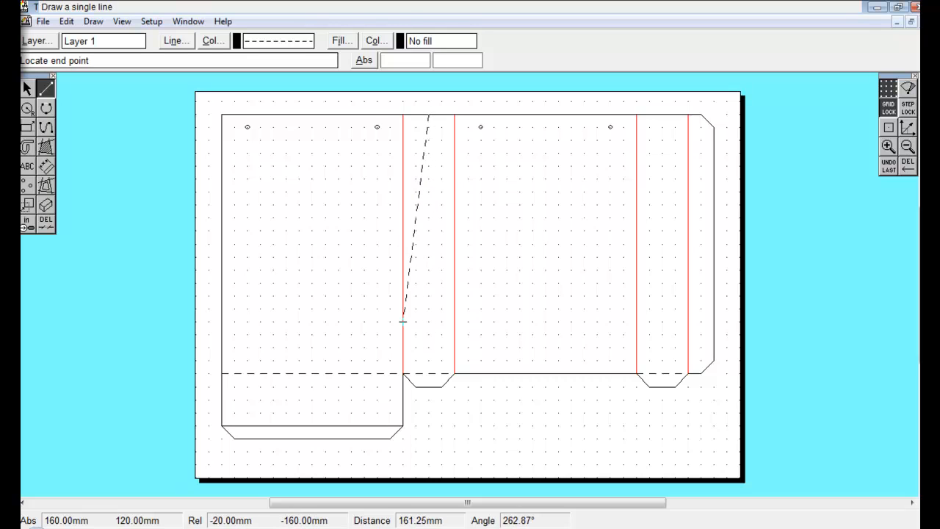
left_click(429, 348)
left_click(403, 372)
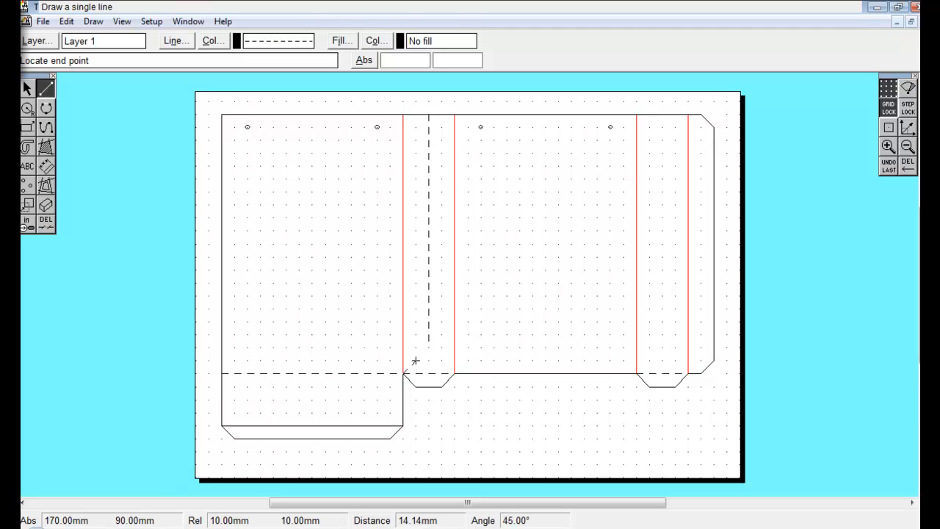
left_click(428, 347)
left_click(428, 347)
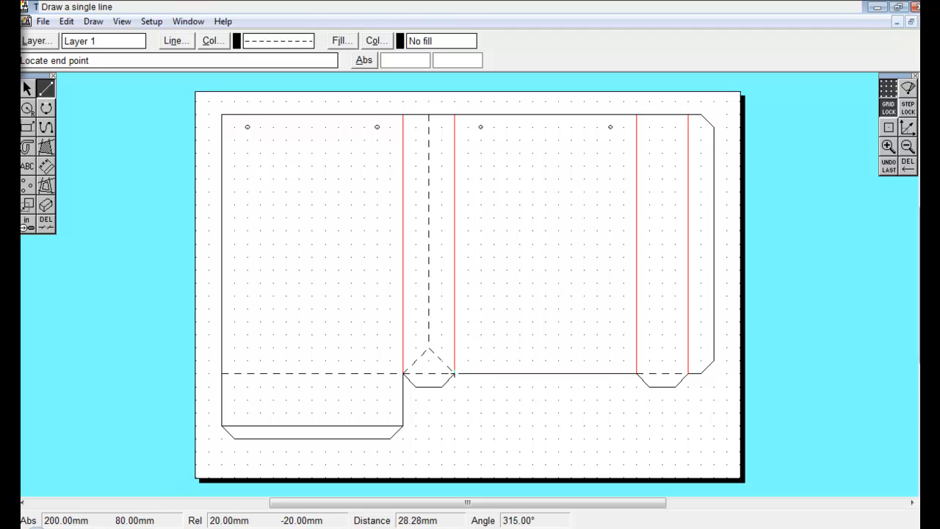
left_click(454, 373)
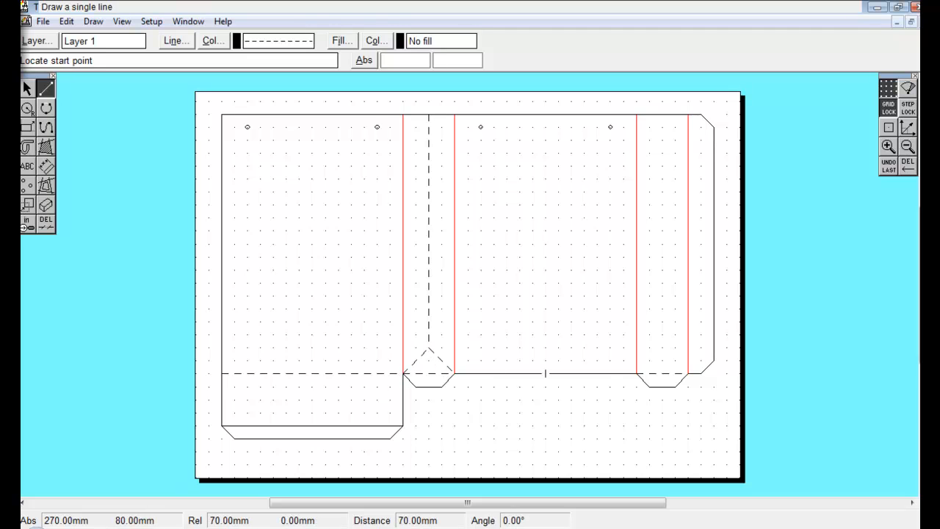
Draw matching dashed diagonal folds and a vertical centre fold in the outer tab strip.
left_click(661, 347)
left_click(688, 373)
left_click(661, 347)
left_click(661, 348)
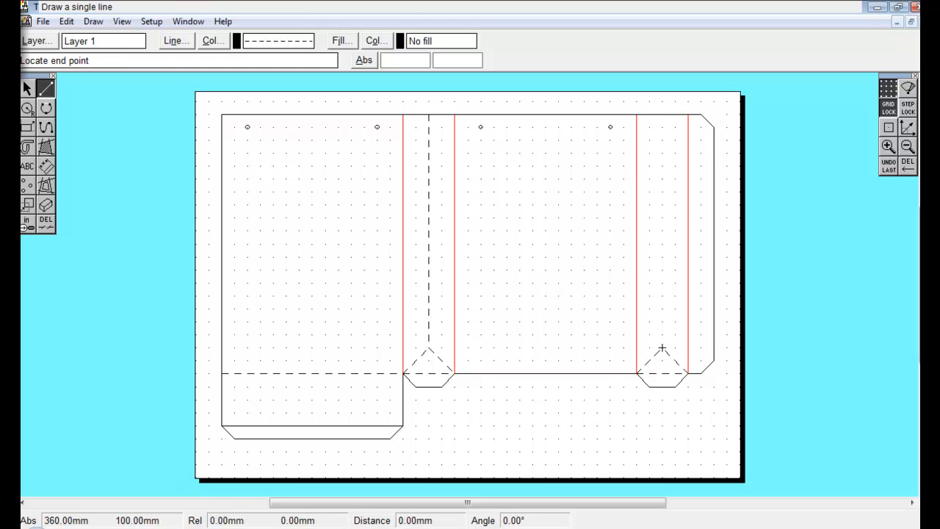
left_click(661, 120)
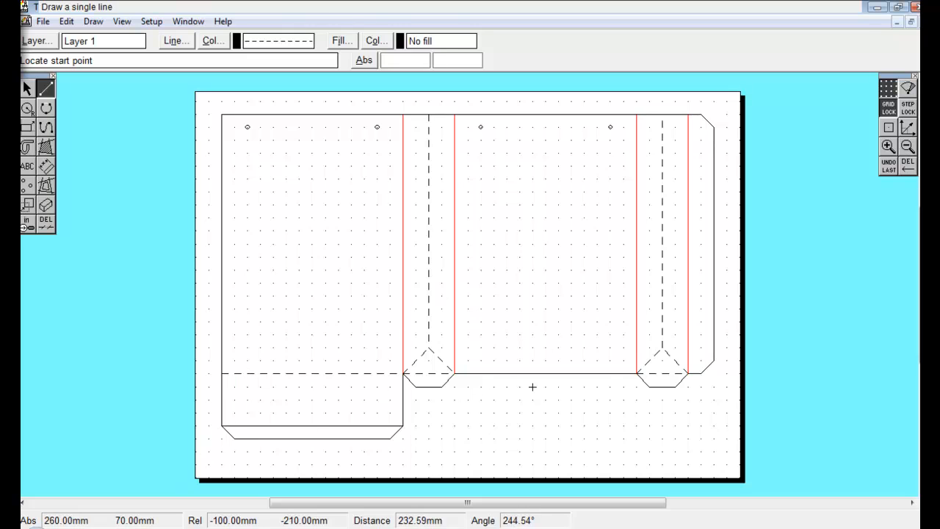
Erase the bottom flap's edge and chamfer lines below the first panel.
left_click(222, 426)
left_click(234, 451)
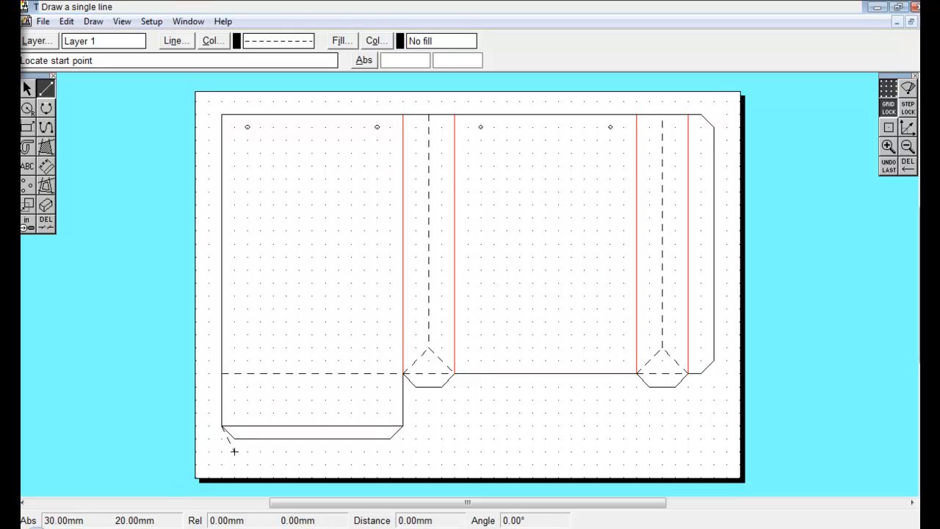
left_click(45, 223)
left_click(242, 439)
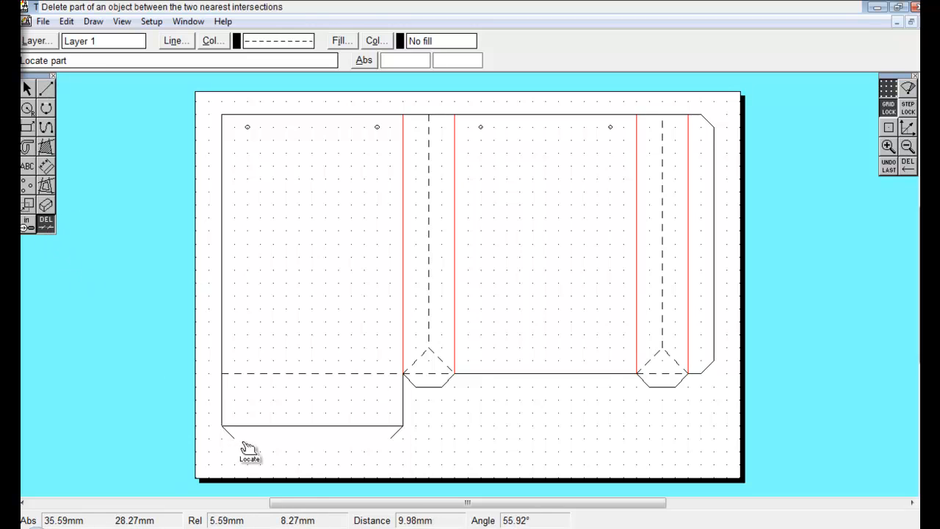
left_click(248, 445)
left_click(397, 432)
left_click(351, 426)
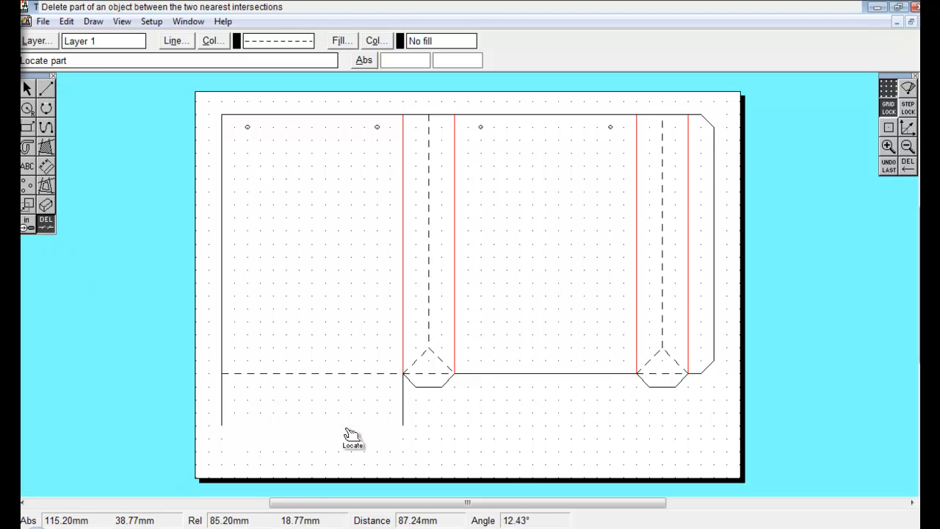
Draw a dashed fold line across the bottom of the first panel's flap area.
left_click(45, 88)
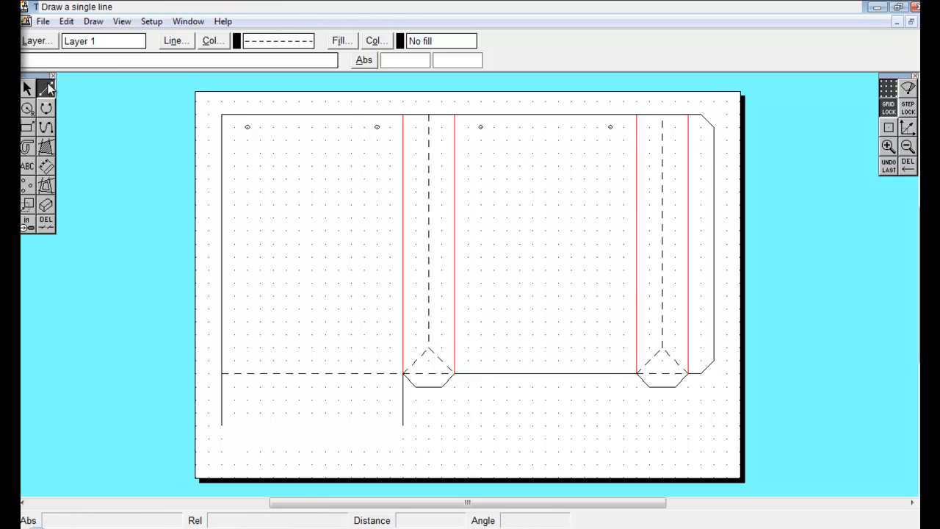
left_click(222, 425)
left_click(402, 425)
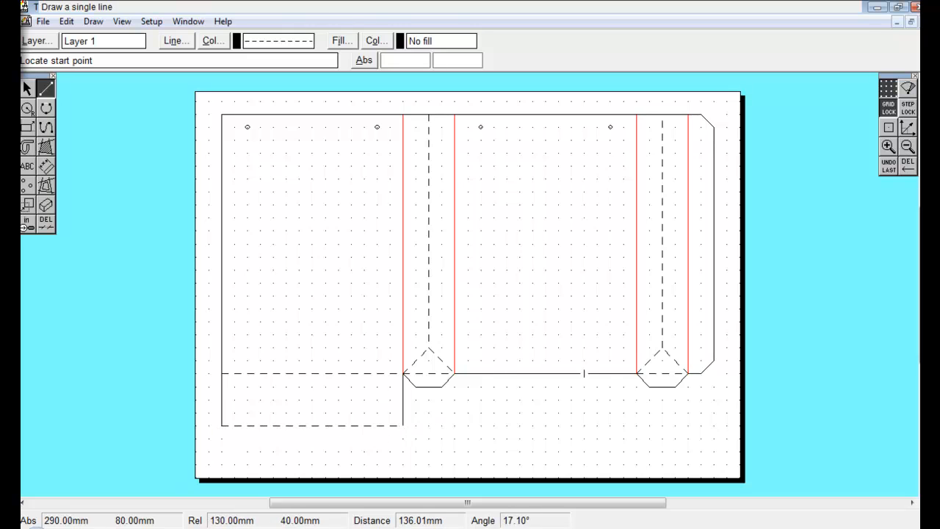
Restore a solid line style and draw a deeper bottom flap with chamfered sides below the dashed fold.
left_click(176, 42)
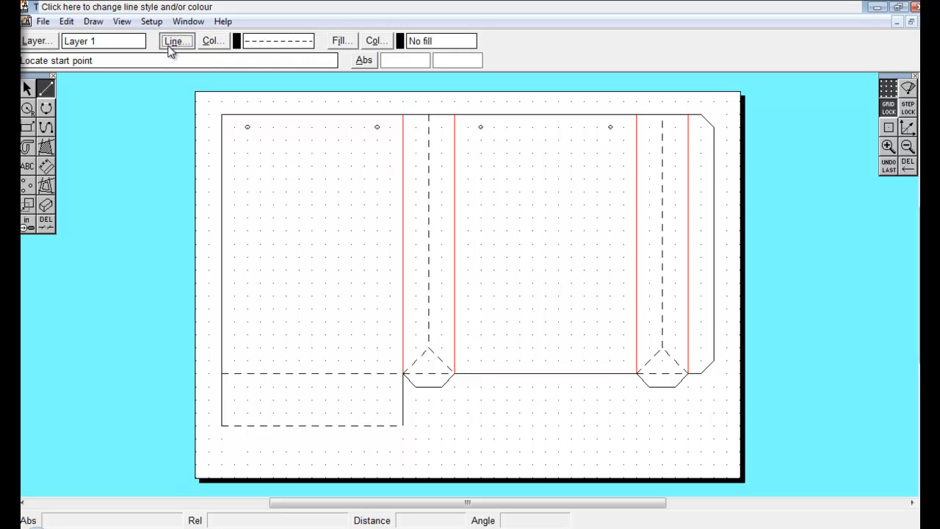
left_click(478, 225)
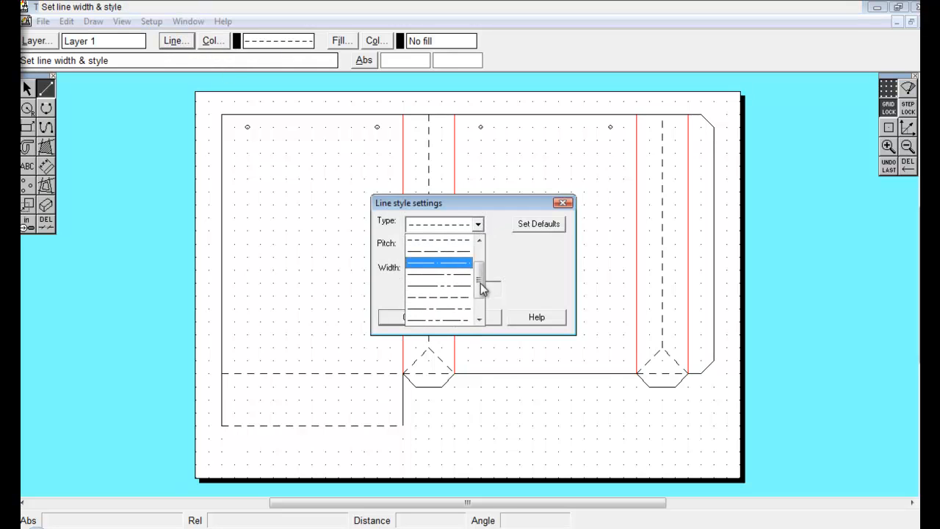
scroll(478, 279, "up", 2)
left_click(462, 260)
left_click(420, 320)
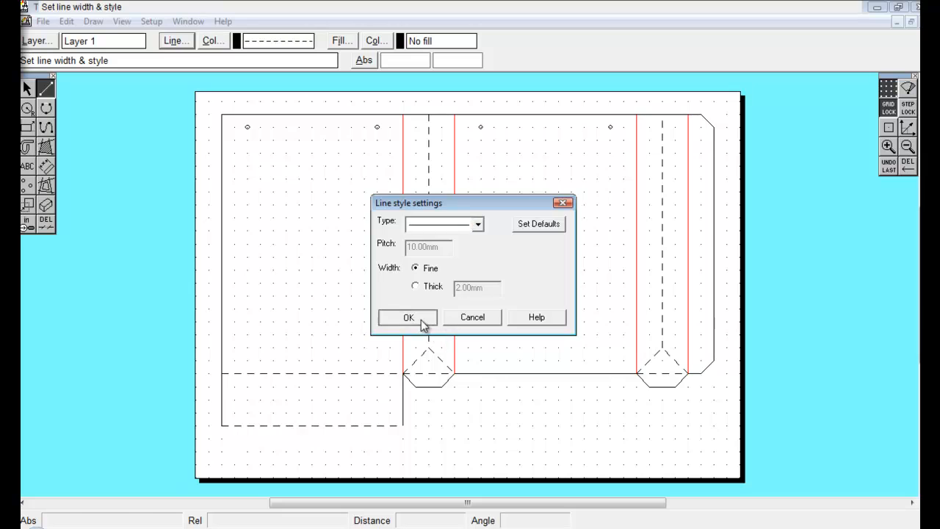
left_click(221, 425)
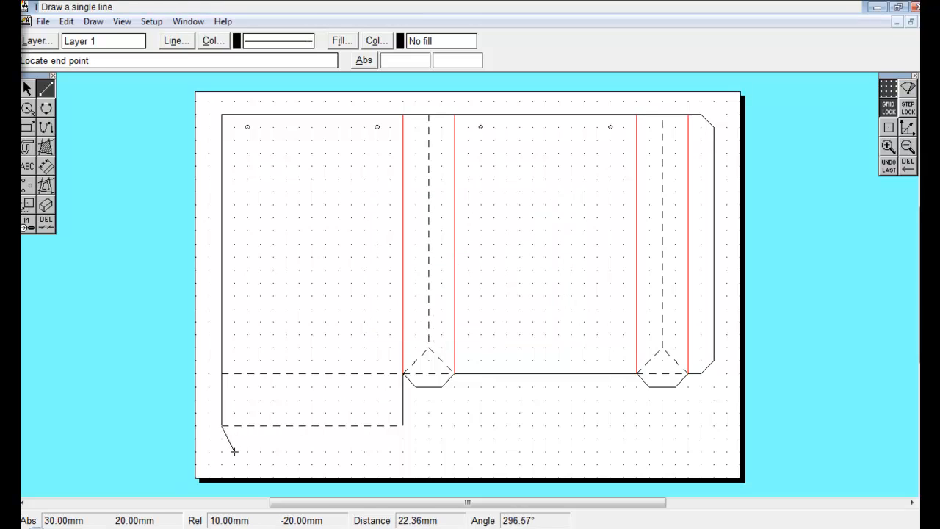
left_click(234, 451)
left_click(234, 451)
left_click(390, 451)
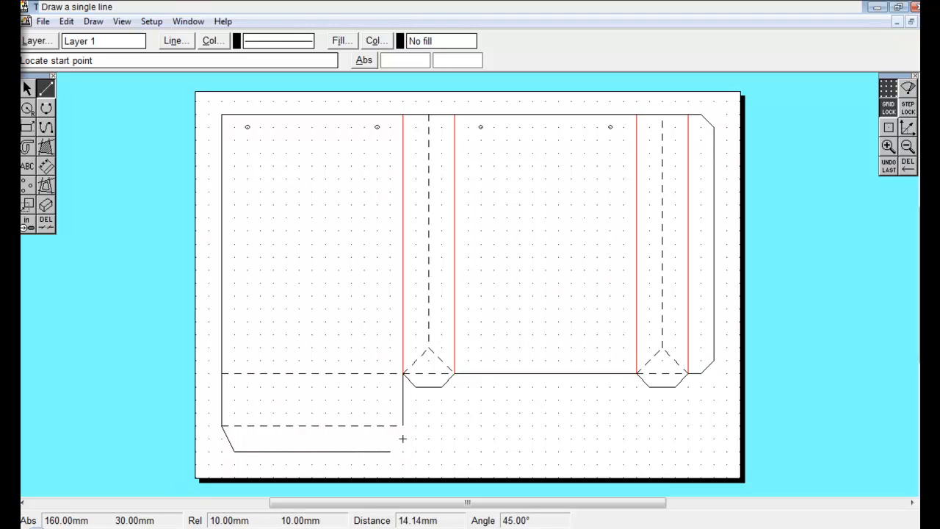
left_click(403, 426)
left_click(390, 451)
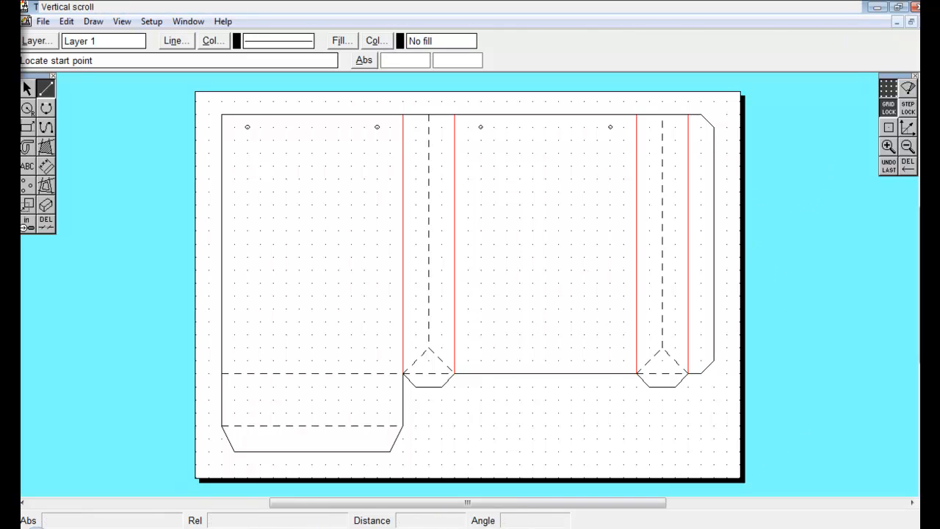
Turn off the grid display and undo the stray line drawn across the sheet.
left_click(890, 90)
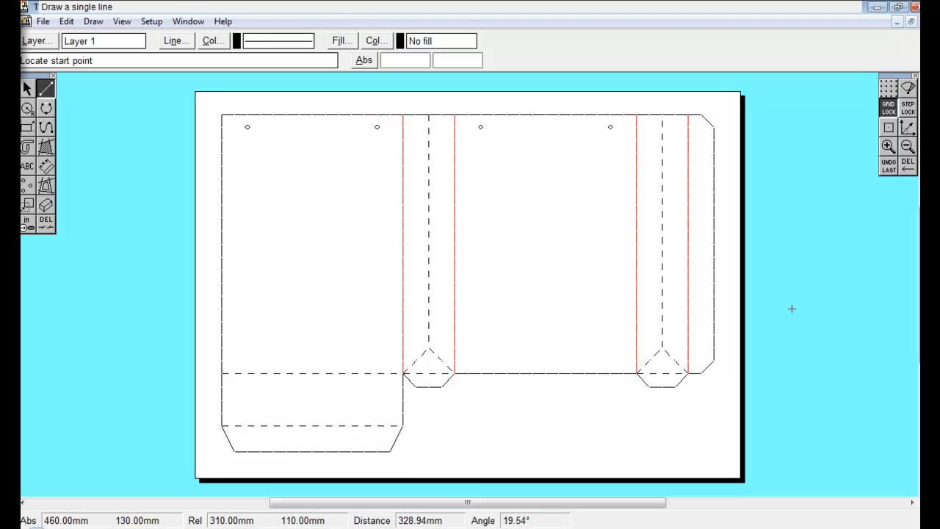
left_click(907, 126)
left_click(805, 321)
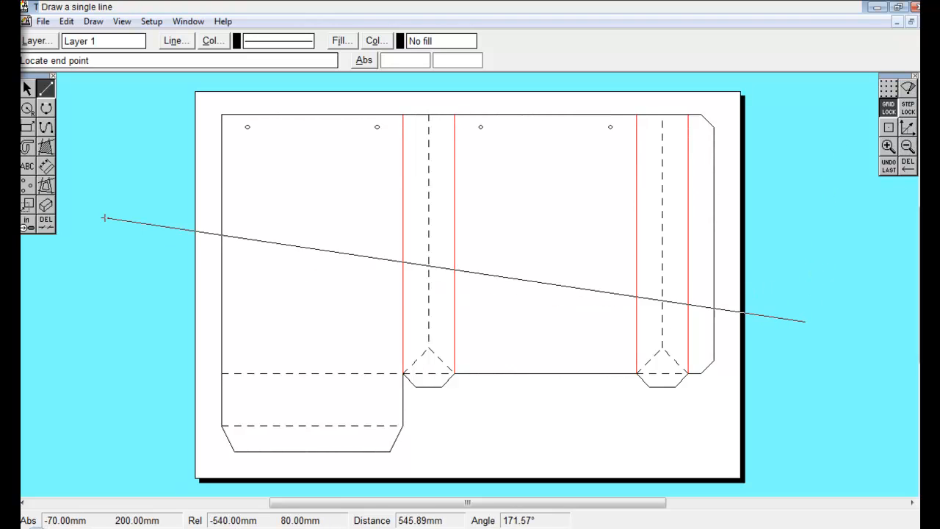
left_click(813, 272)
left_click(888, 166)
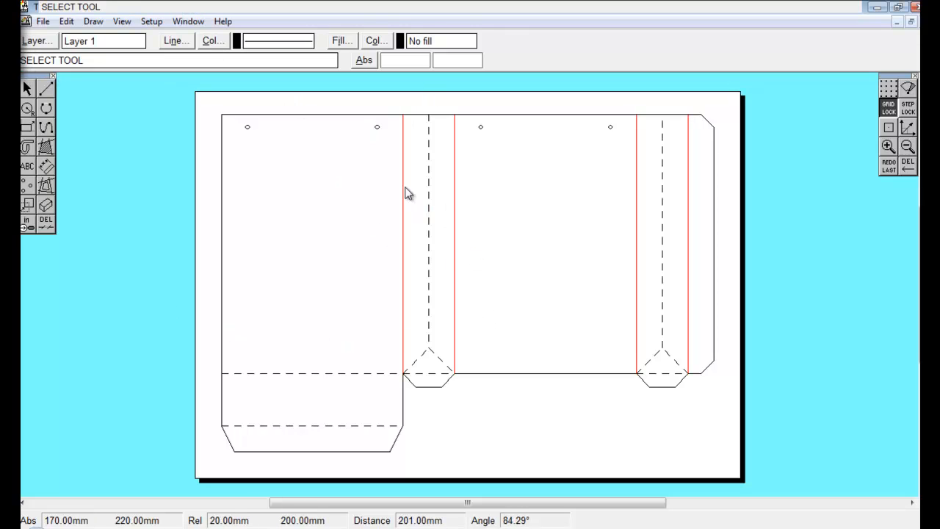
Export the drawing as a DXF file named cutout with Use Arc Command enabled.
left_click(43, 21)
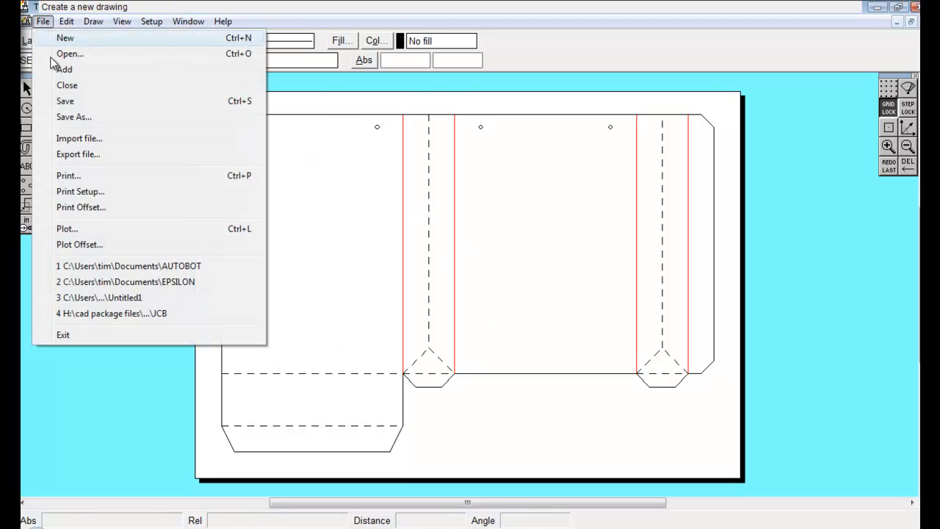
left_click(104, 155)
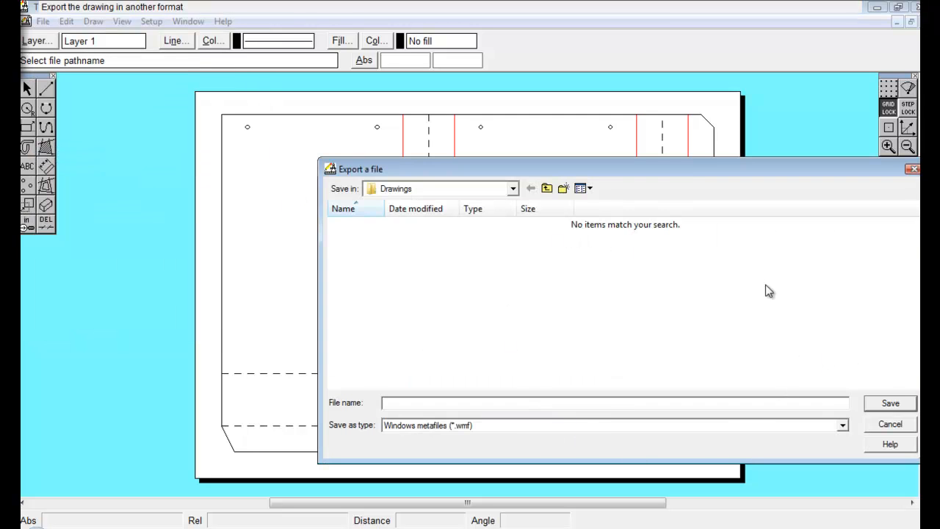
left_click_drag(691, 182, 532, 91)
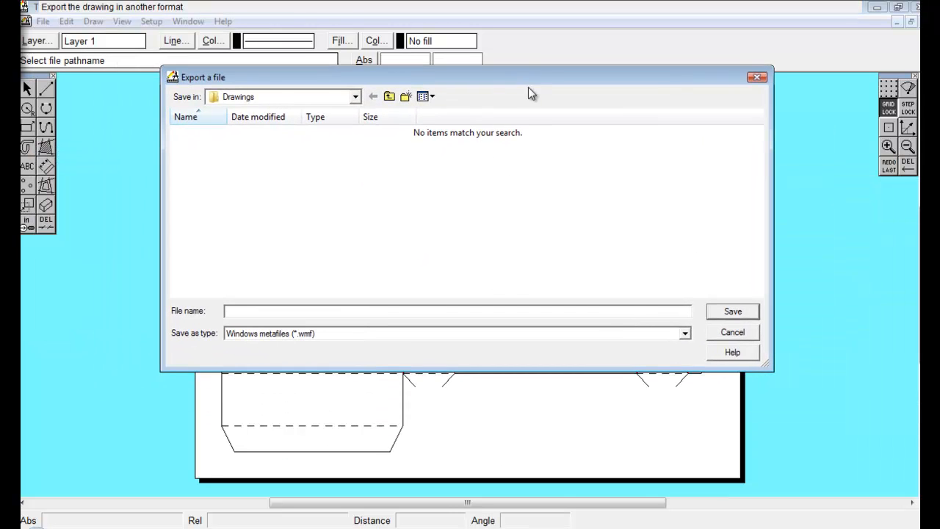
left_click(682, 333)
left_click(566, 375)
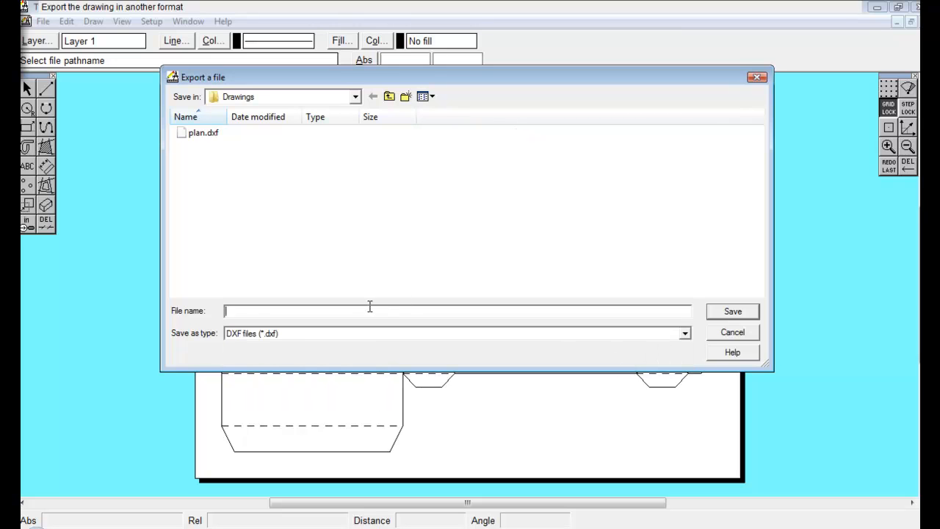
type("cutout")
left_click(719, 316)
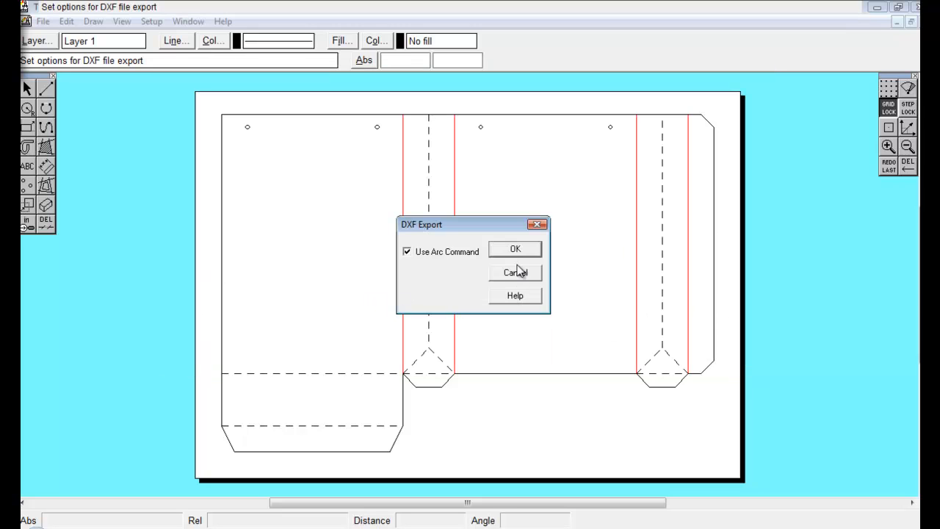
left_click(520, 249)
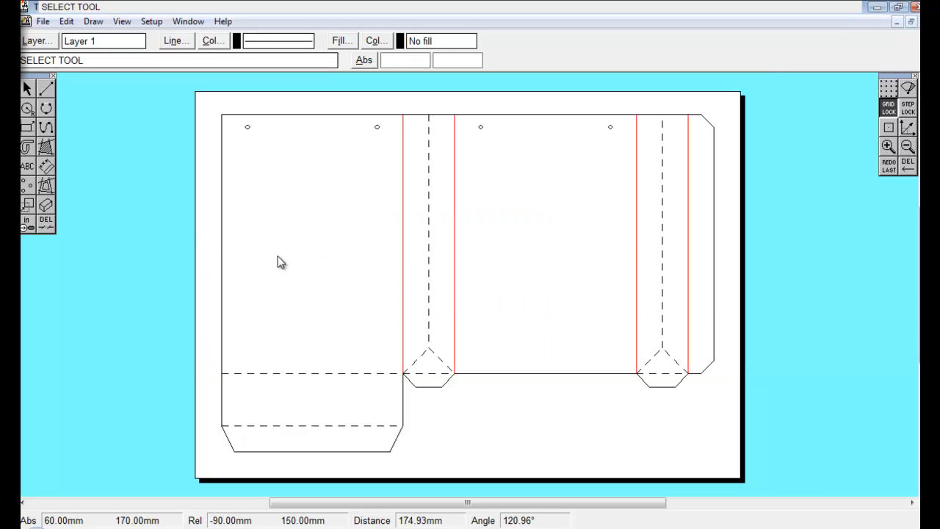
Export the drawing as an HPGL plot file named cut out.
left_click(42, 21)
left_click(86, 154)
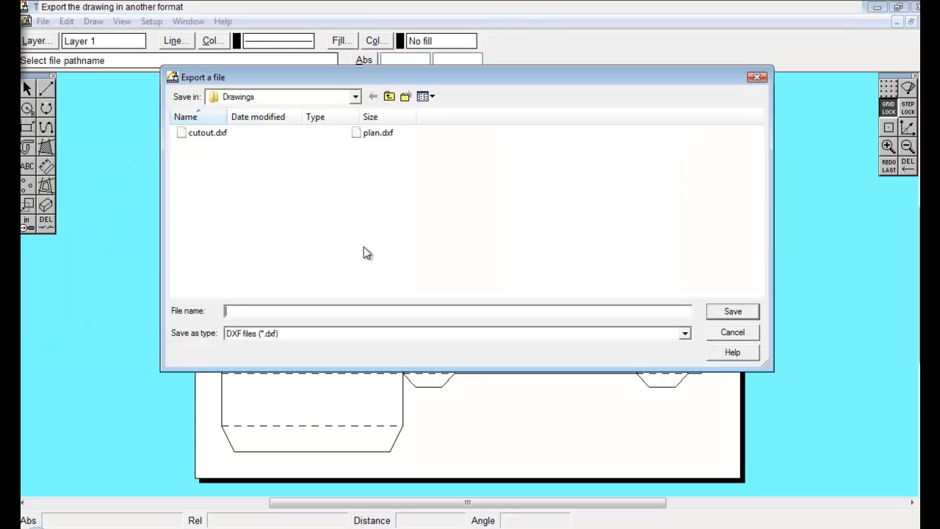
left_click(683, 335)
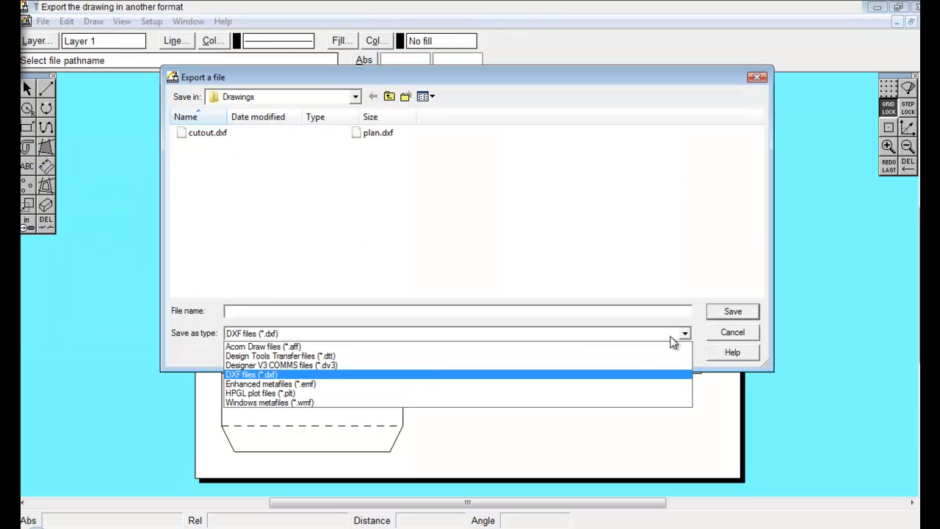
left_click(498, 397)
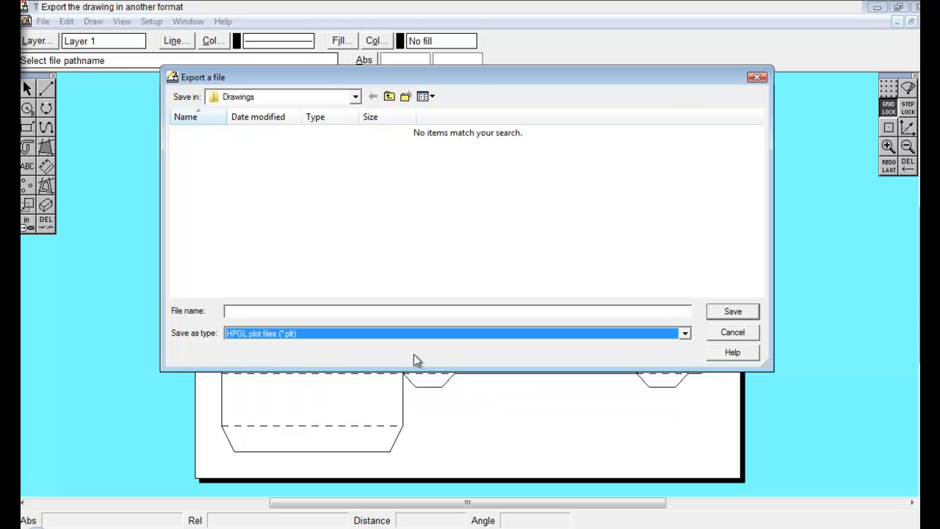
left_click(392, 311)
type("c")
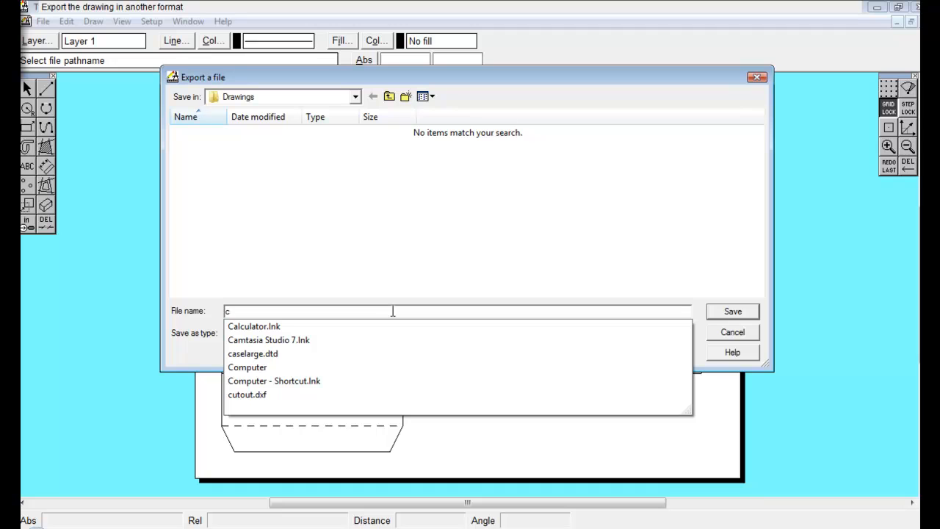
type("ut out")
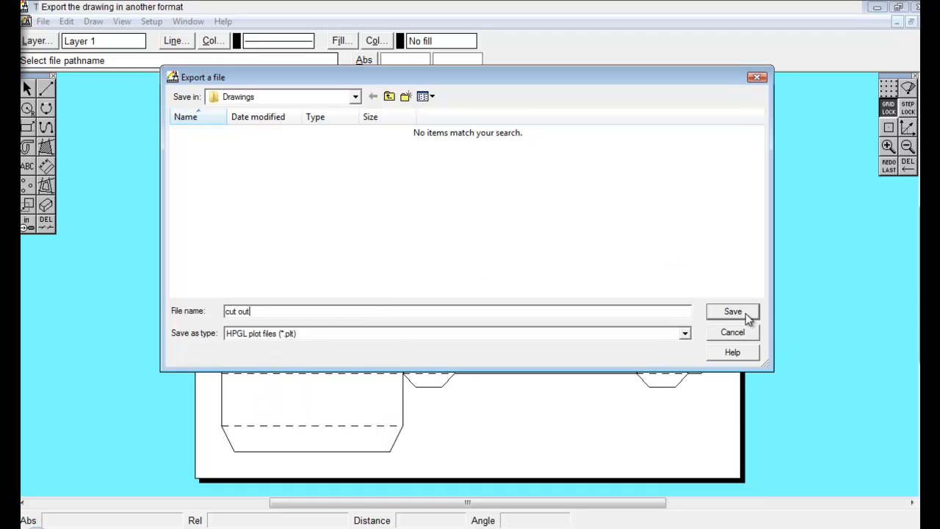
left_click(733, 312)
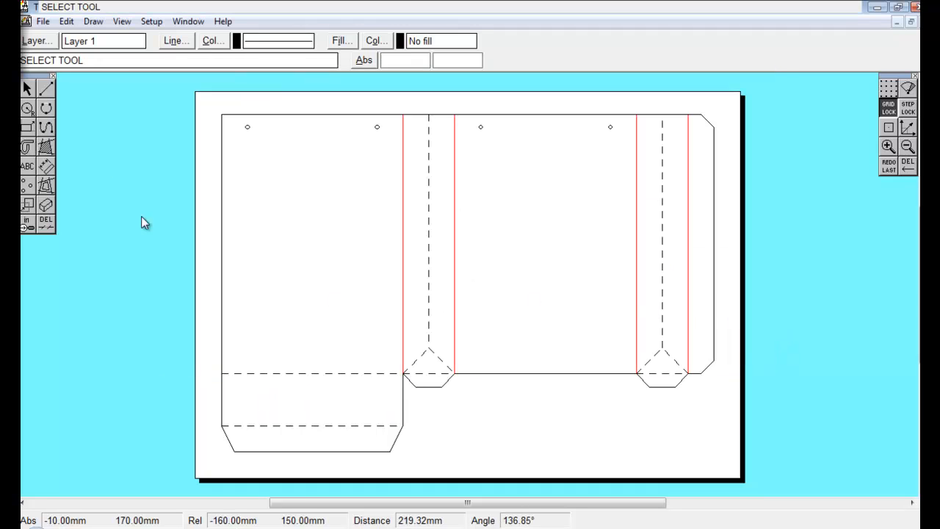
left_click(43, 21)
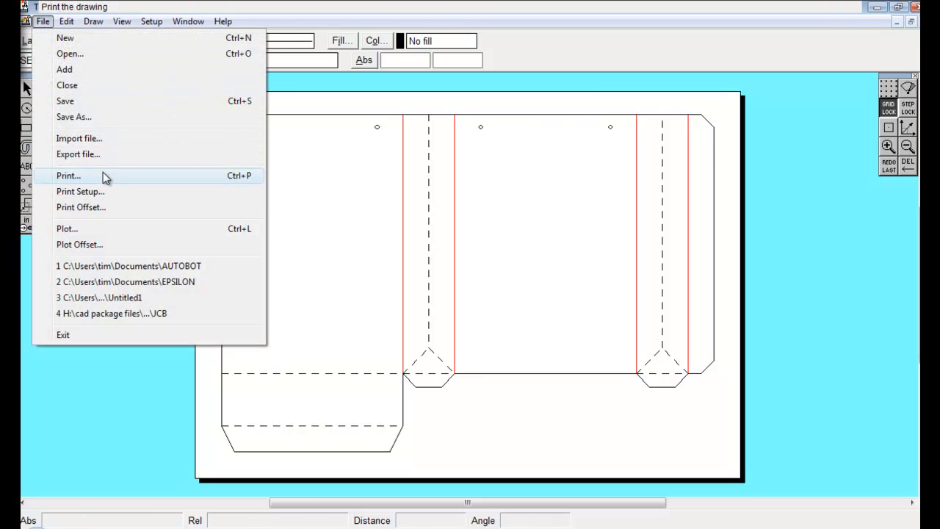
left_click(110, 155)
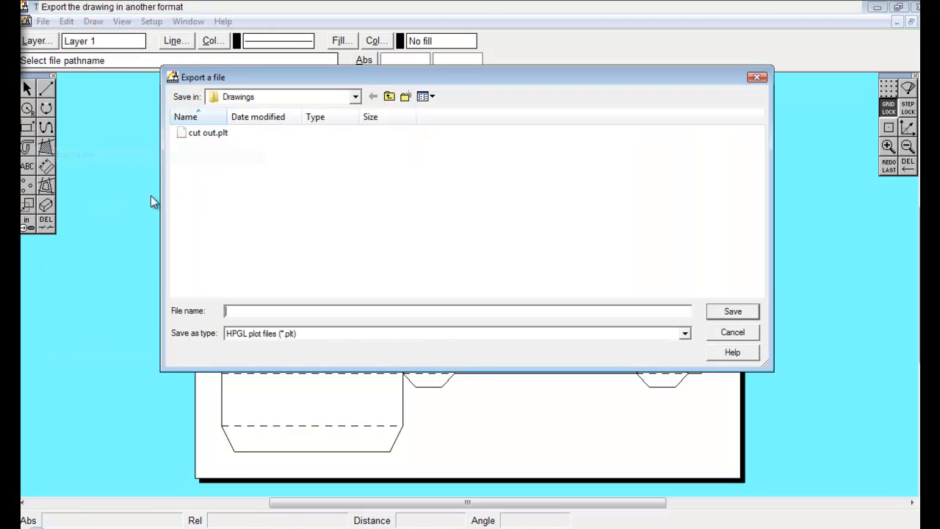
left_click(686, 335)
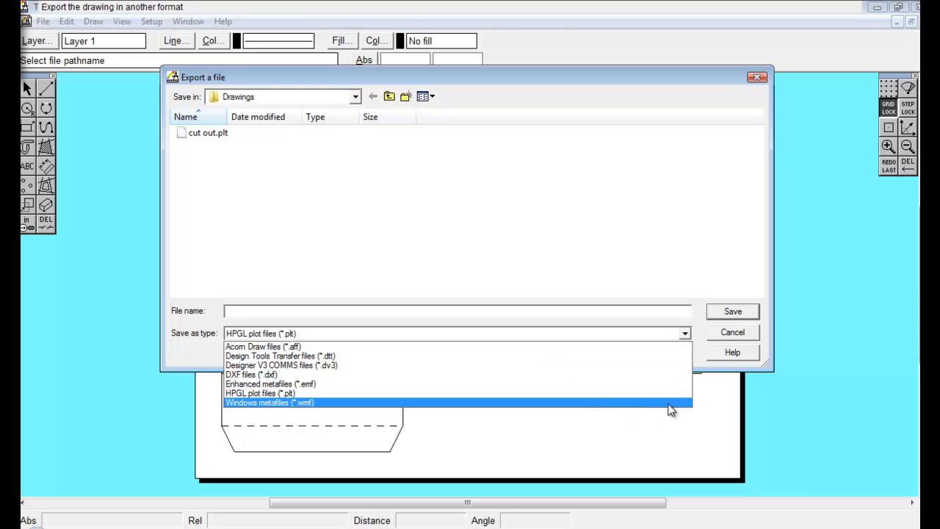
left_click(736, 339)
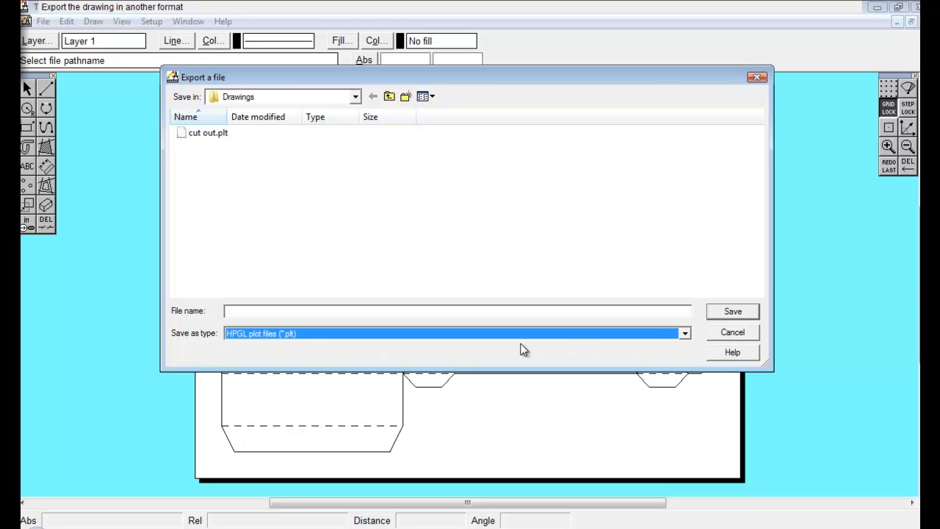
left_click(751, 338)
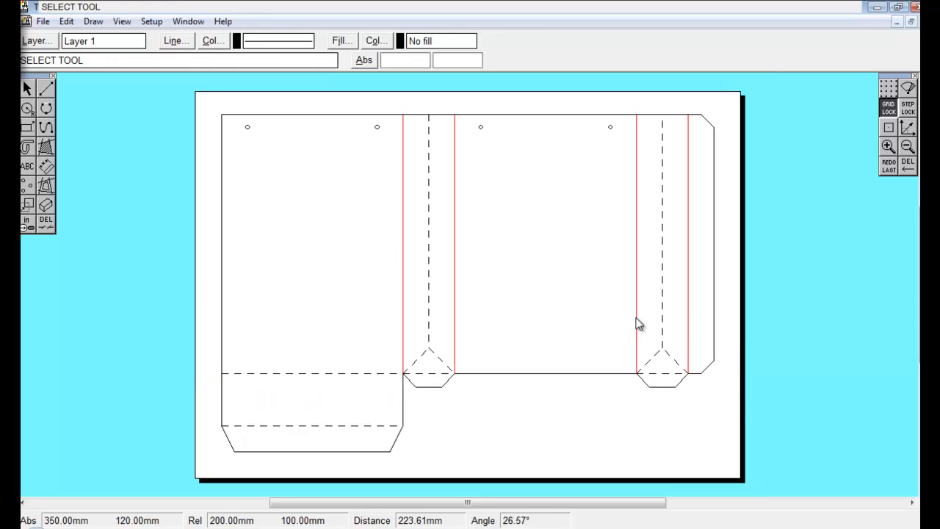
left_click(42, 21)
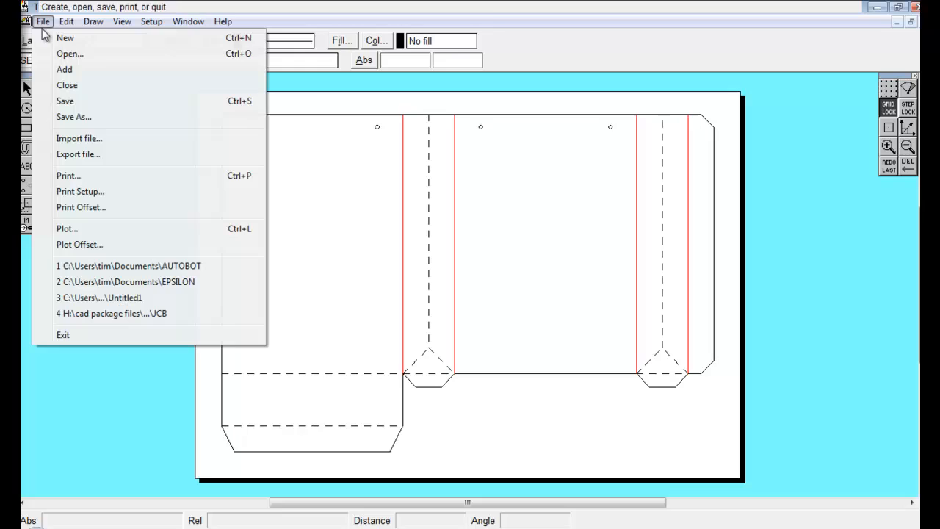
left_click(90, 119)
left_click(685, 353)
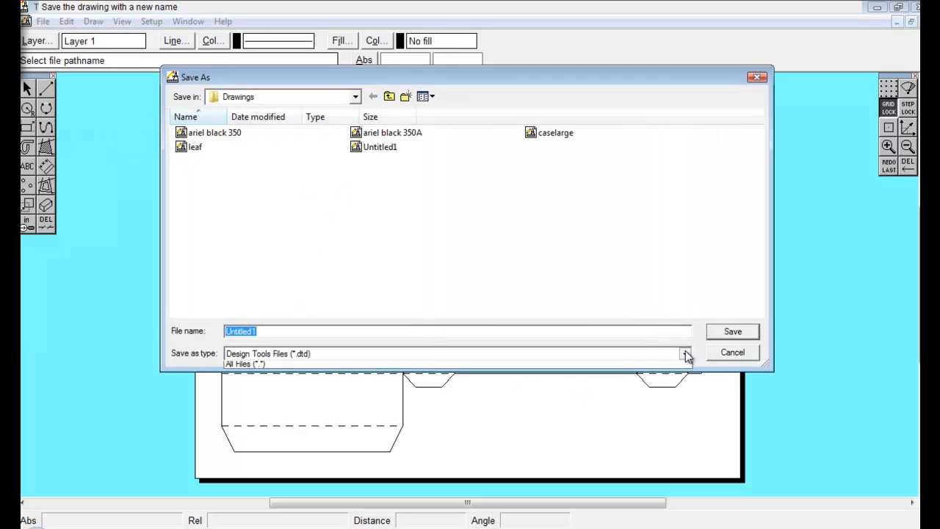
left_click(743, 355)
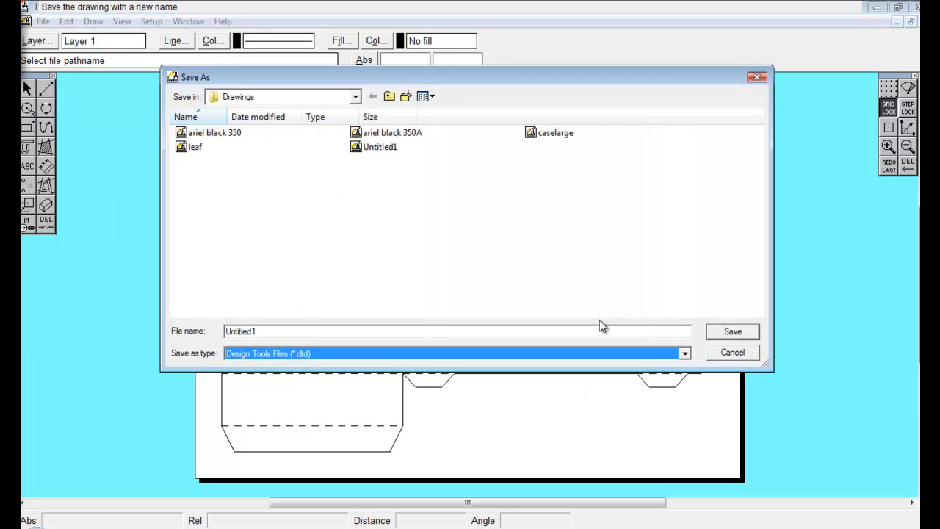
left_click(732, 353)
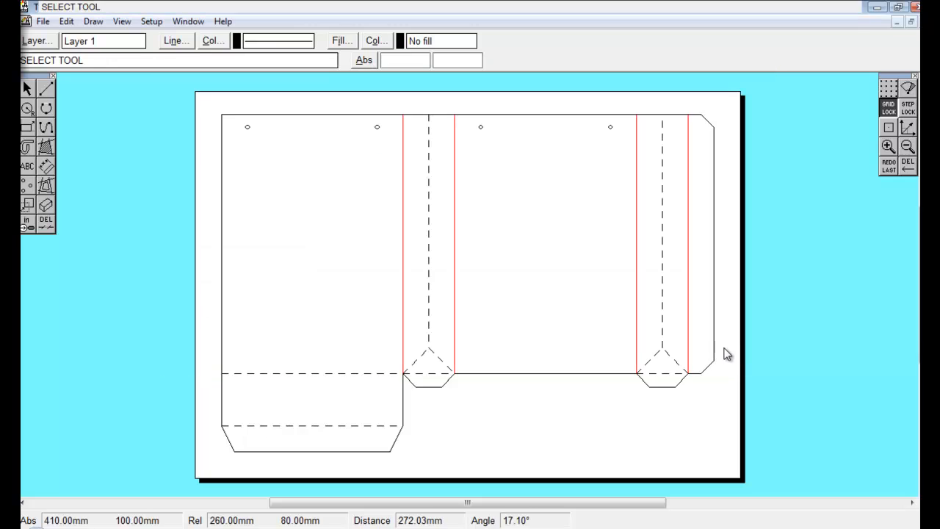
left_click(42, 21)
left_click(74, 118)
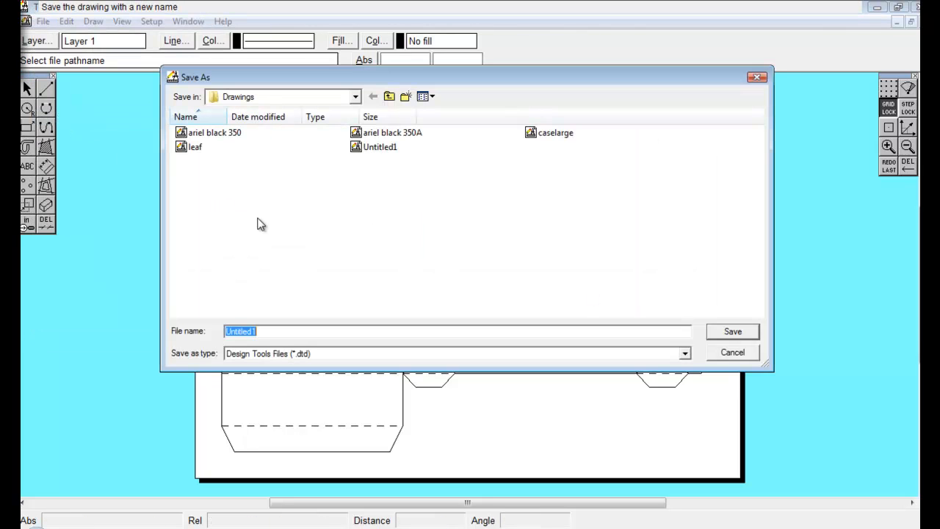
left_click(684, 353)
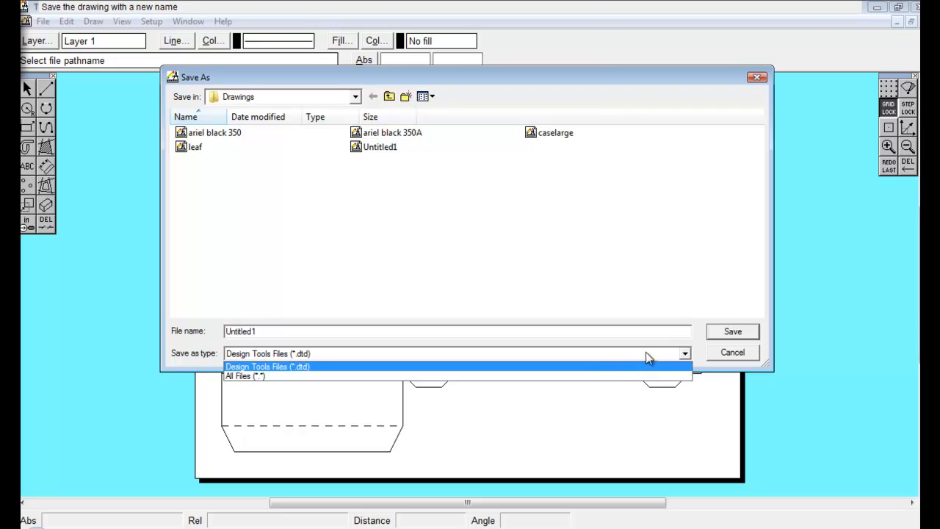
left_click(684, 354)
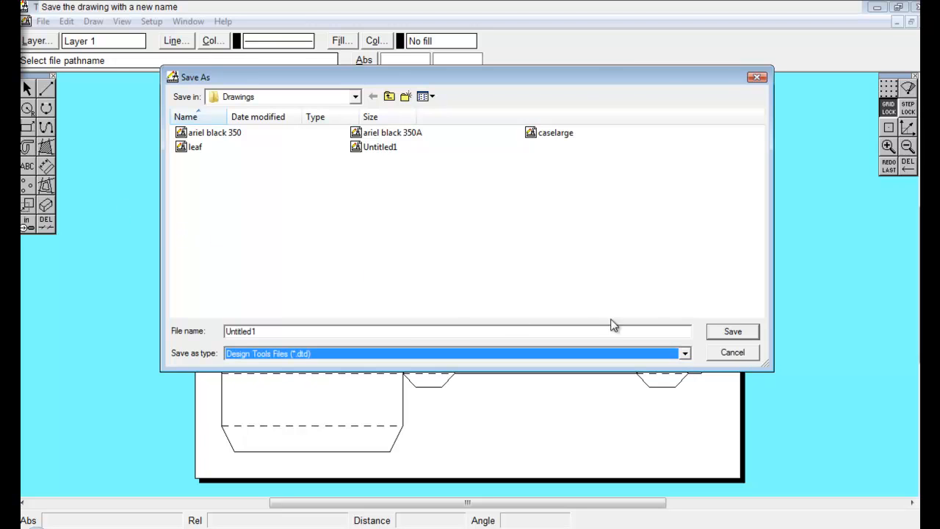
left_click(756, 77)
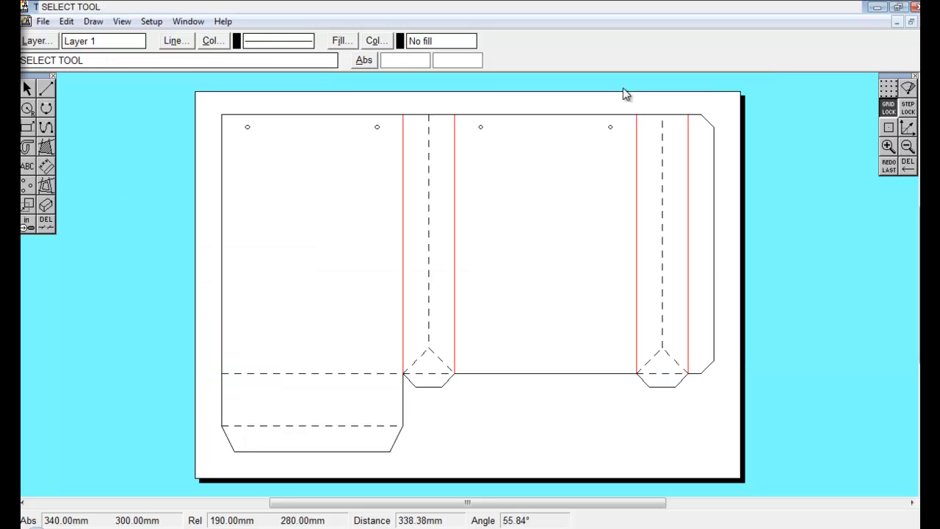
Export the drawing as a Windows metafile named bag outline, keeping Retain text properties and Placeable metafile checked.
left_click(44, 21)
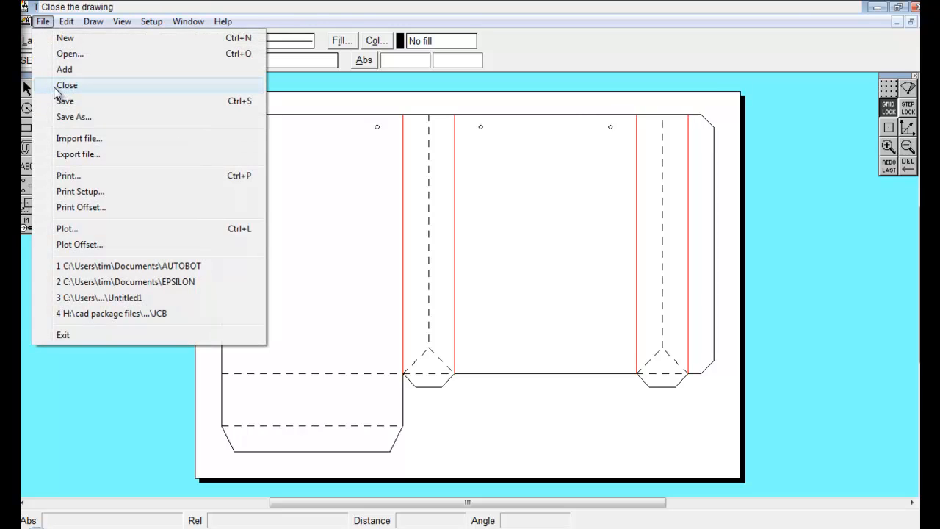
left_click(96, 157)
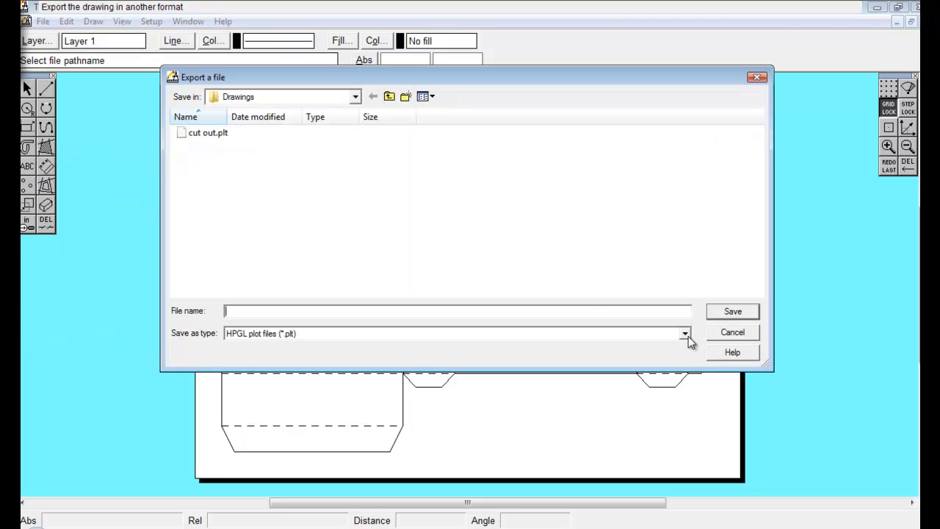
left_click(687, 335)
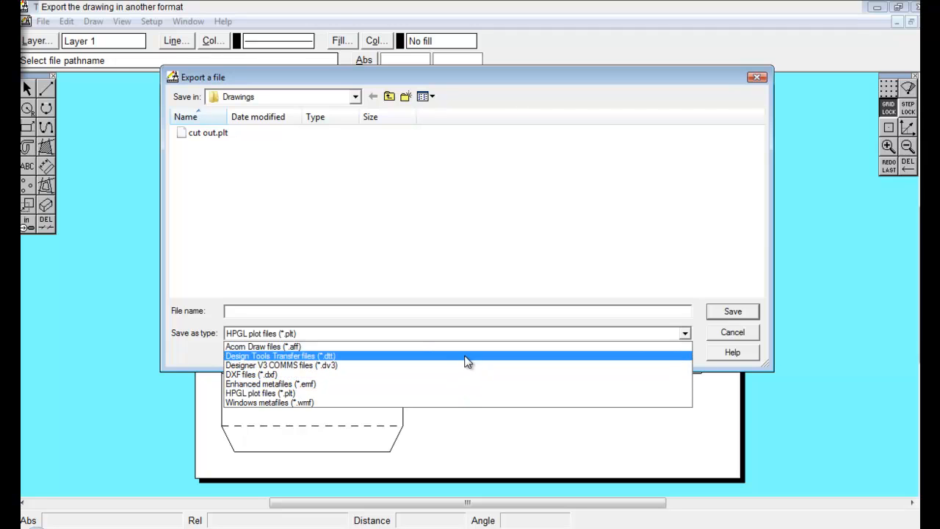
left_click(463, 403)
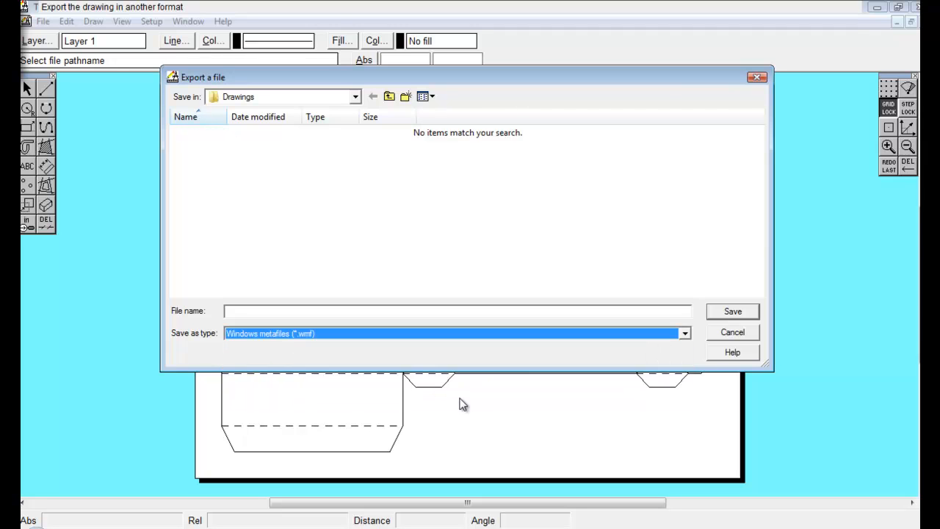
left_click(449, 310)
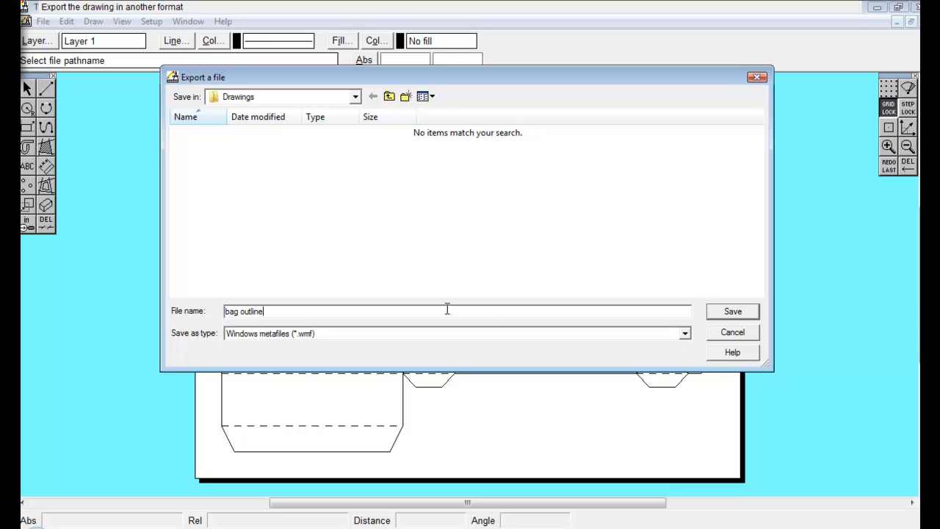
left_click(732, 312)
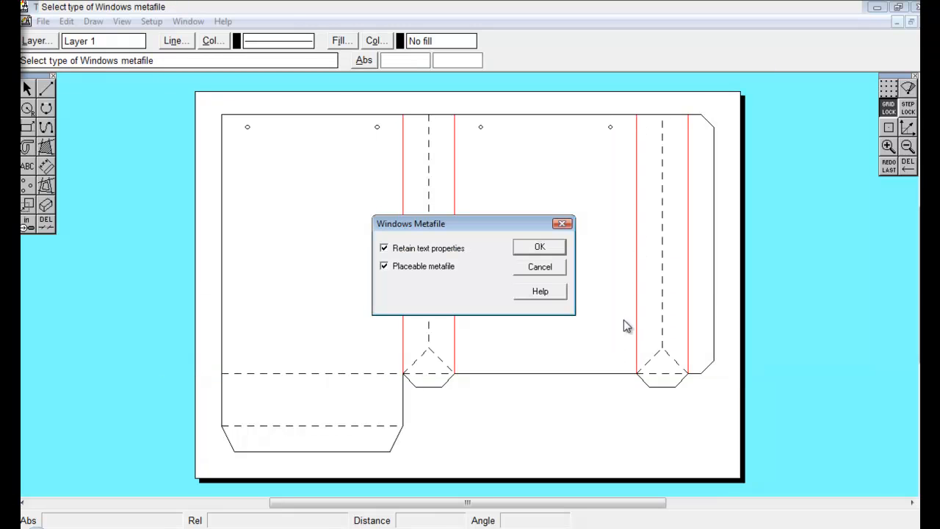
left_click(547, 251)
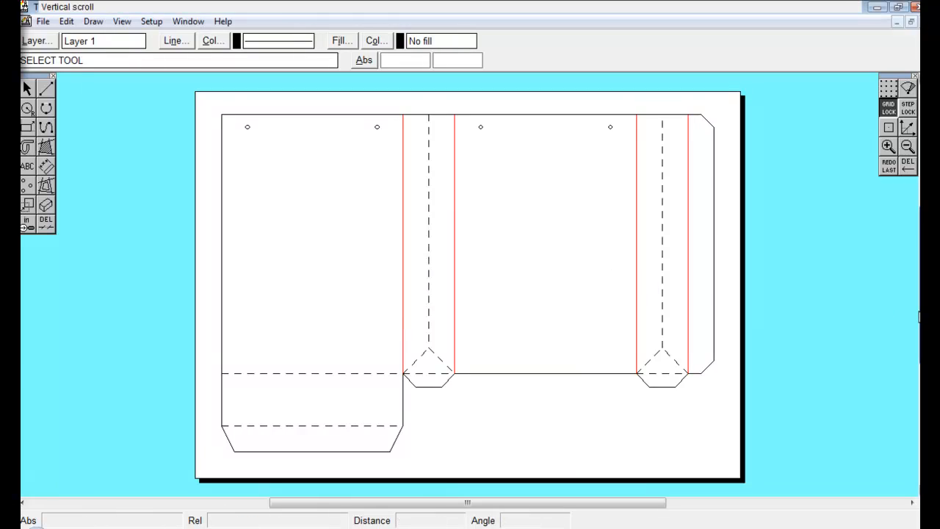